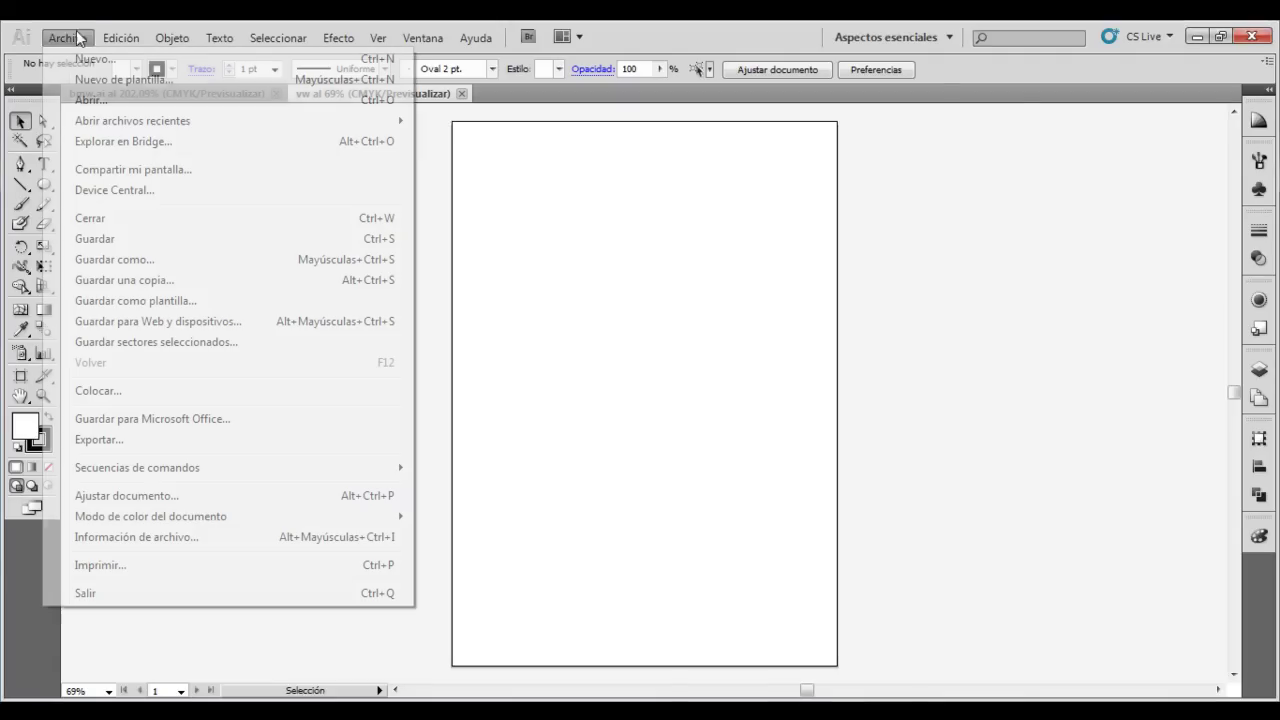
Open the VW logo image images.jpg, leaving it without a colour profile.
left_click(100, 101)
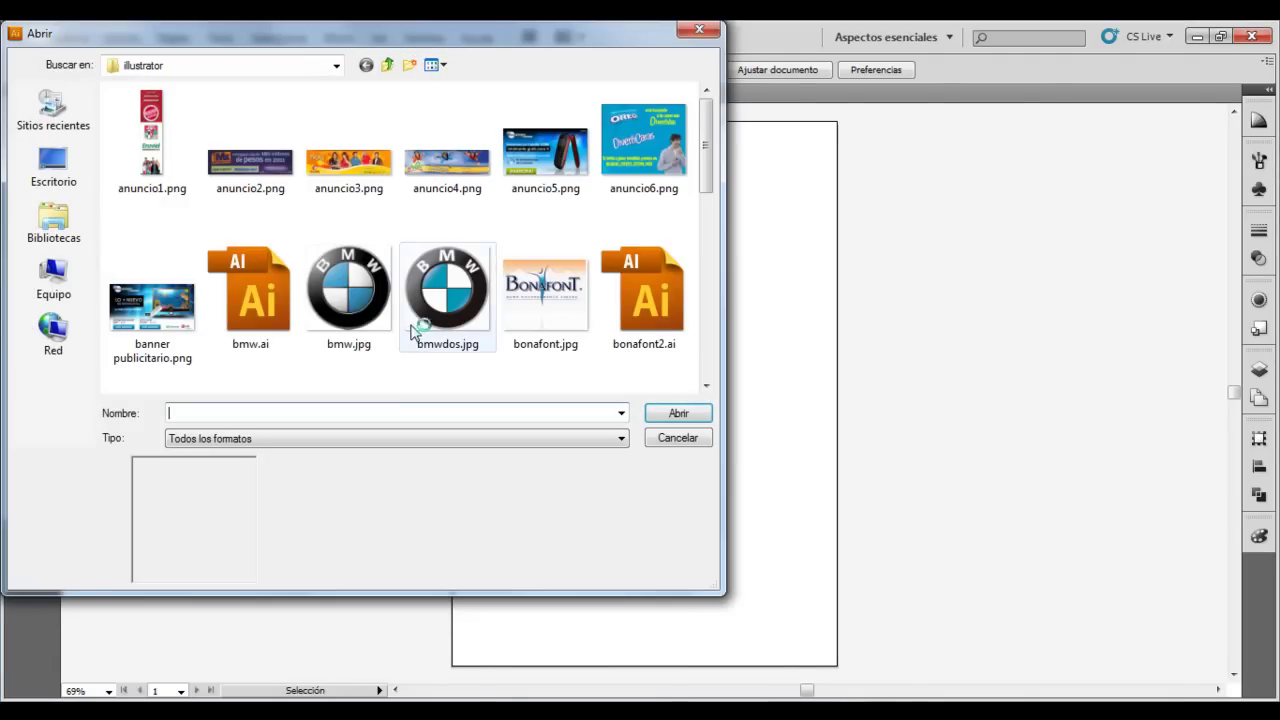
left_click(414, 322)
scroll(412, 318, "down", 3)
double_click(643, 212)
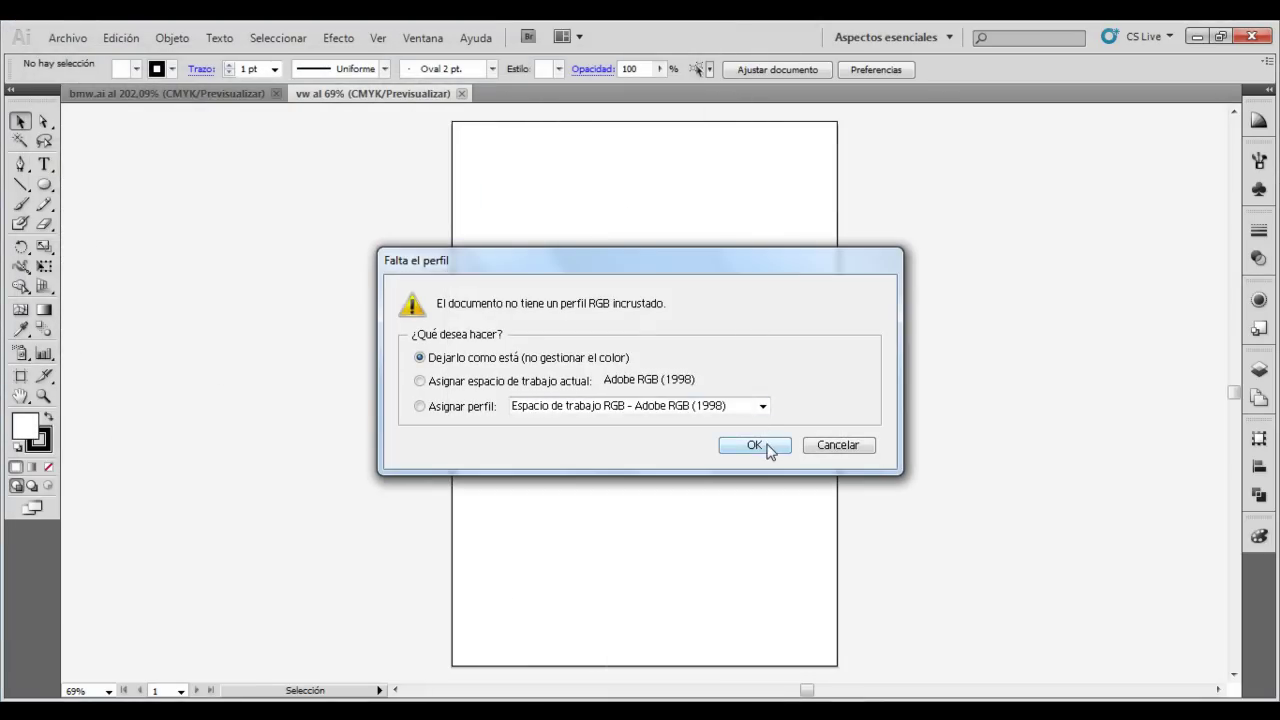
left_click(768, 447)
left_click(44, 184)
Draw a circle over the VW logo and resize it to 78.669 mm to fit the outer ring.
mouse_move(529, 290)
left_mouse_down()
mouse_move(713, 441)
mouse_move(751, 449)
left_mouse_up()
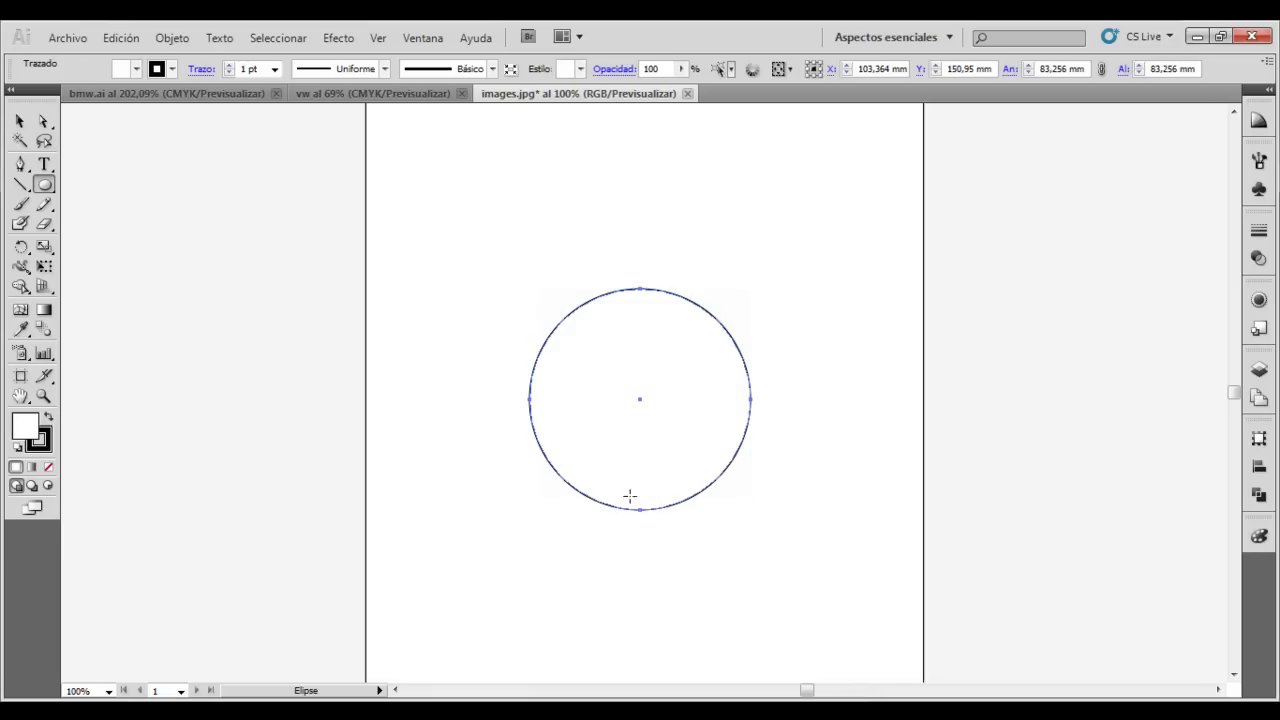
key("v")
left_click(531, 512)
left_click(563, 491)
key("a")
left_click(526, 515)
key("v")
left_click(610, 495)
left_click_drag(529, 510, 541, 497)
Set the circle's fill to None.
left_click(136, 68)
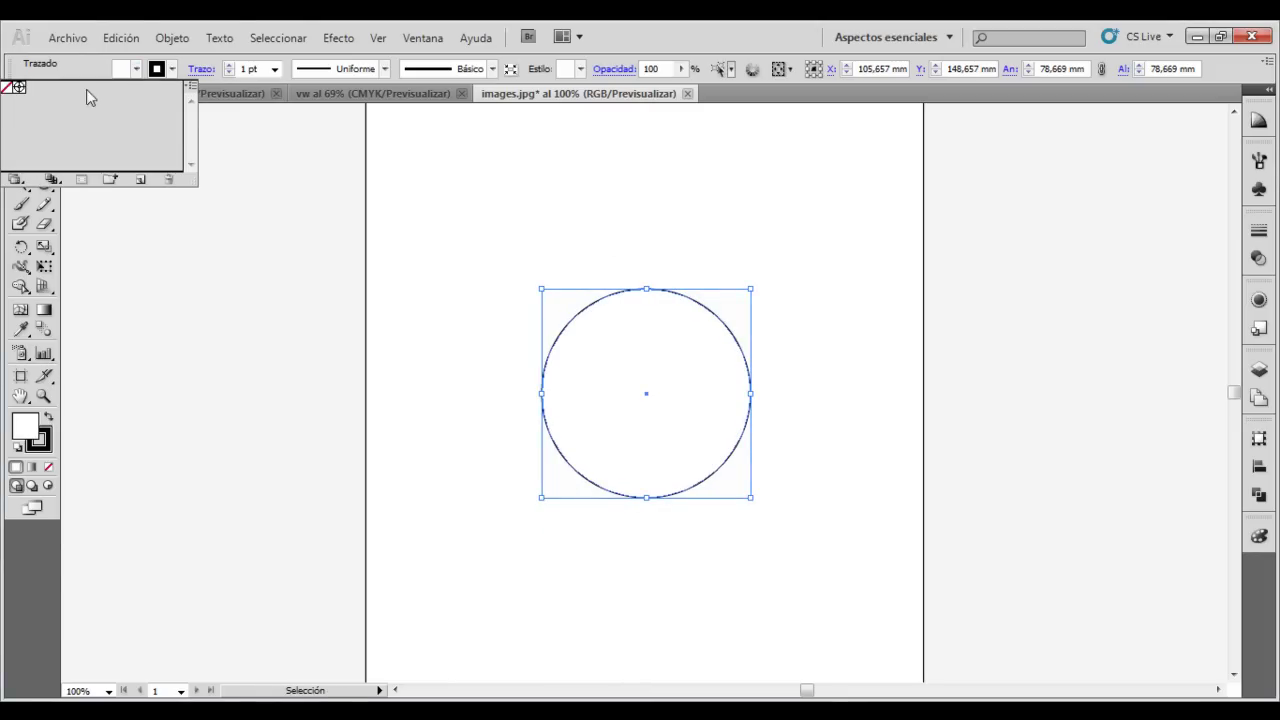
left_click(6, 87)
left_click(755, 265)
Centre the traced circle on the logo image with the Align panel.
left_click(827, 378)
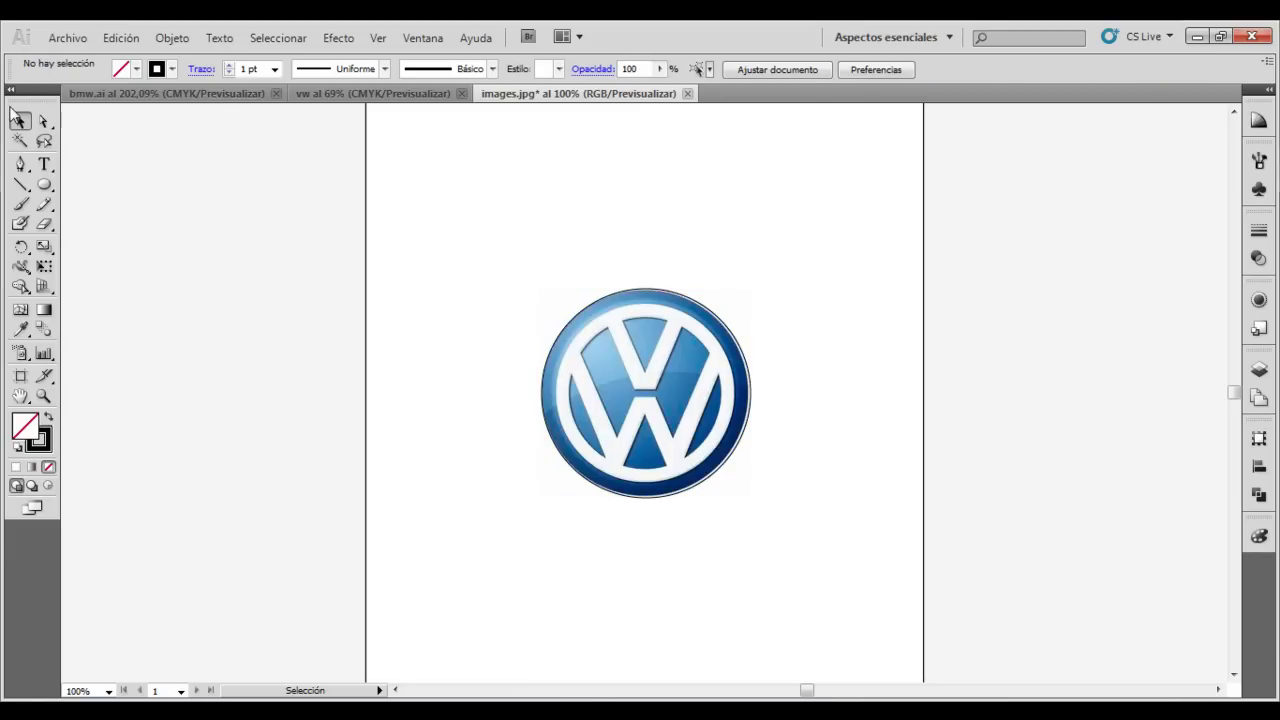
left_click(745, 364)
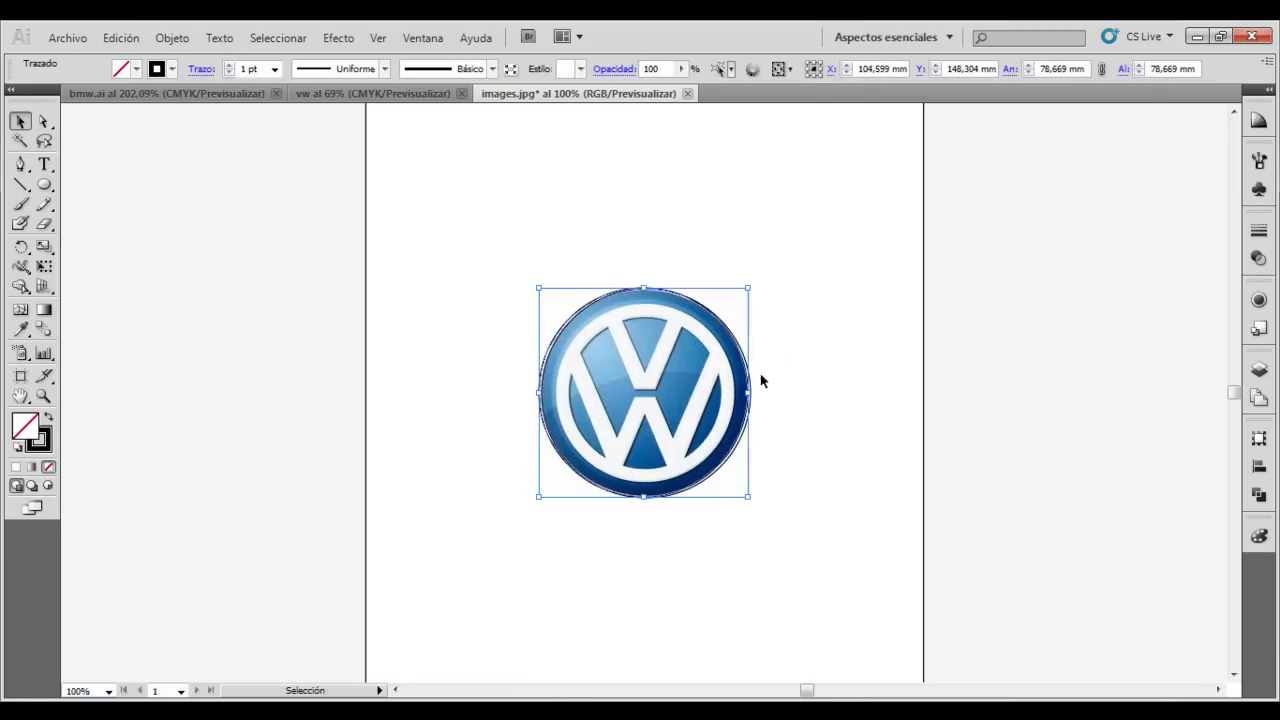
key("ctrl+a")
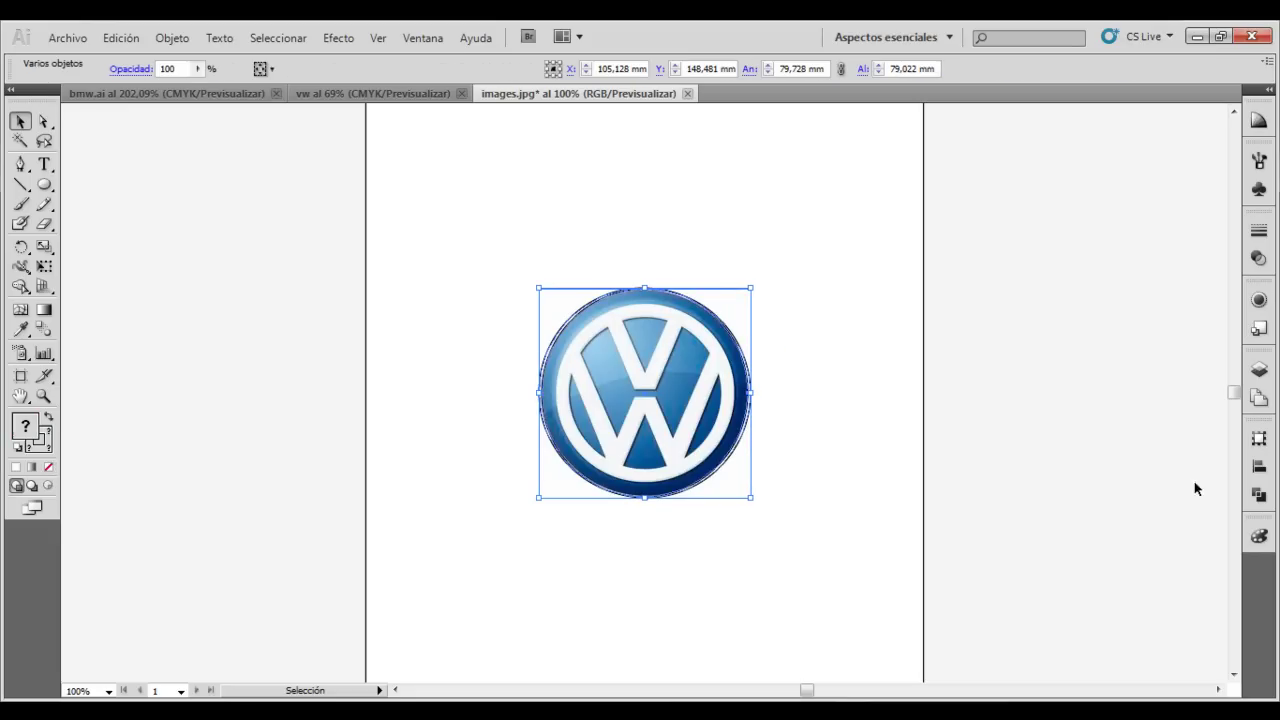
left_click(1259, 495)
left_click(1100, 432)
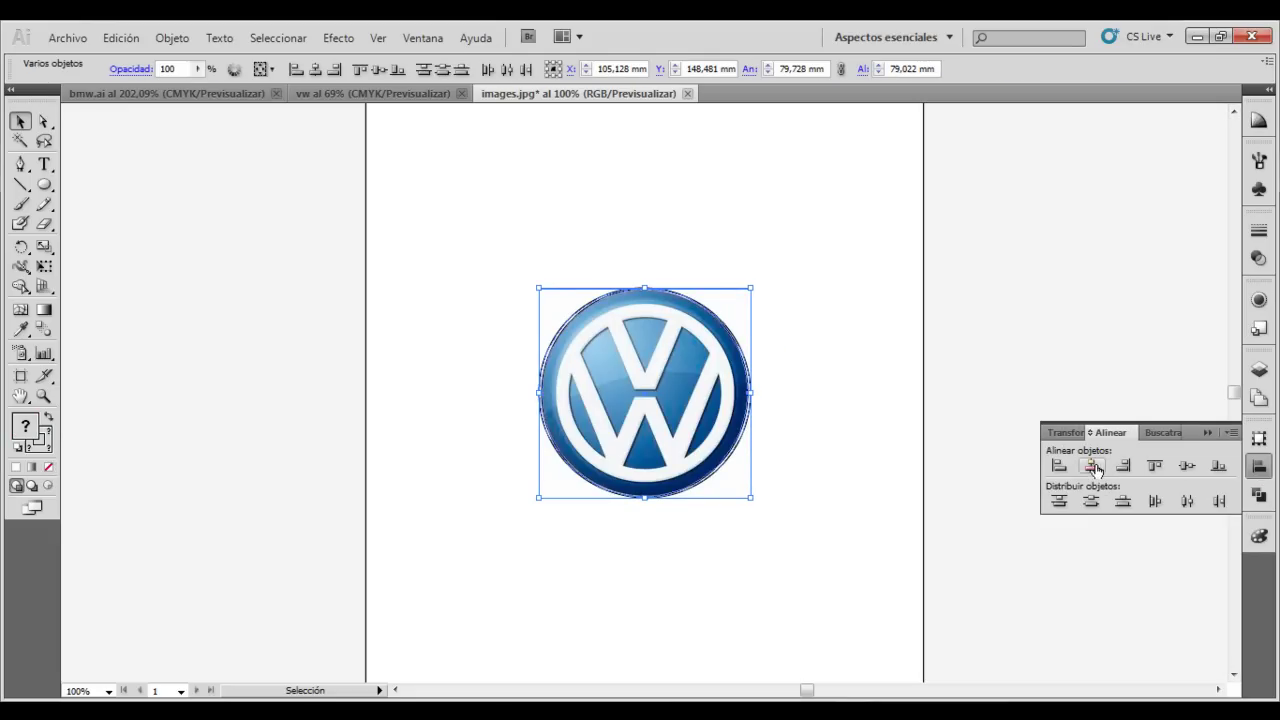
Scale a circle down to the ring's inner edge at 67.381 mm and recentre it on the logo.
left_click(926, 414)
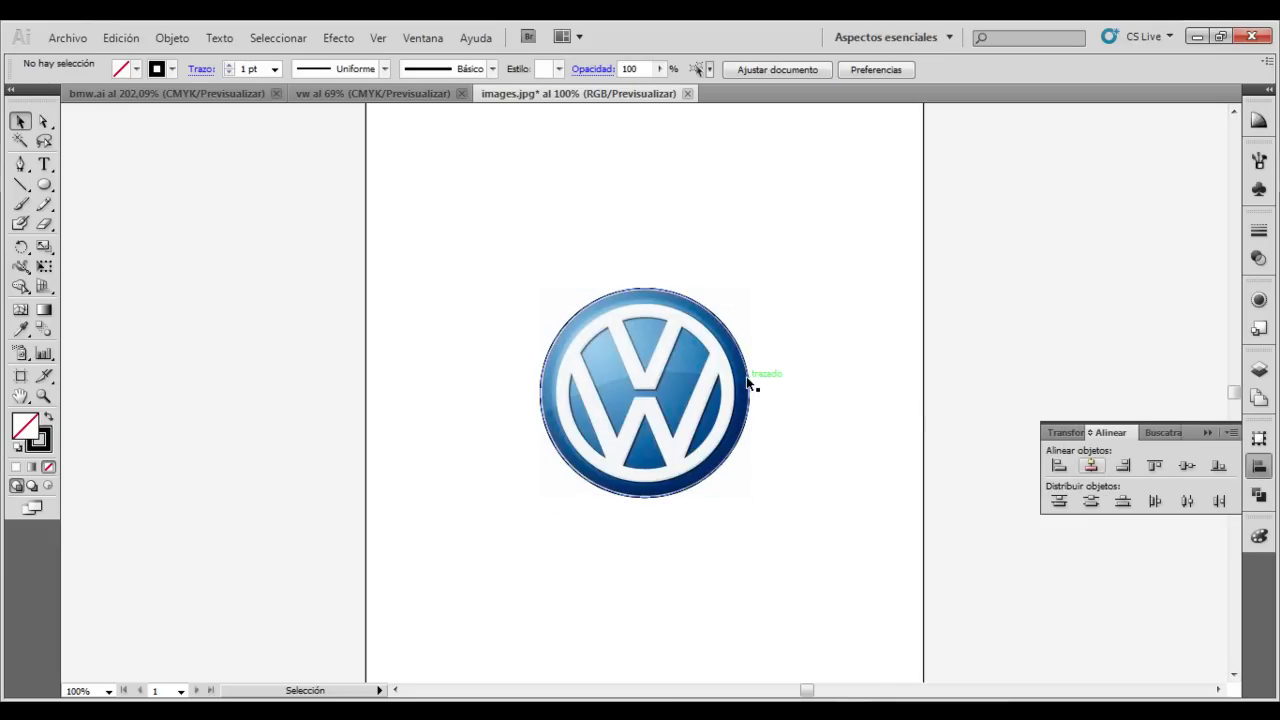
left_click(749, 380)
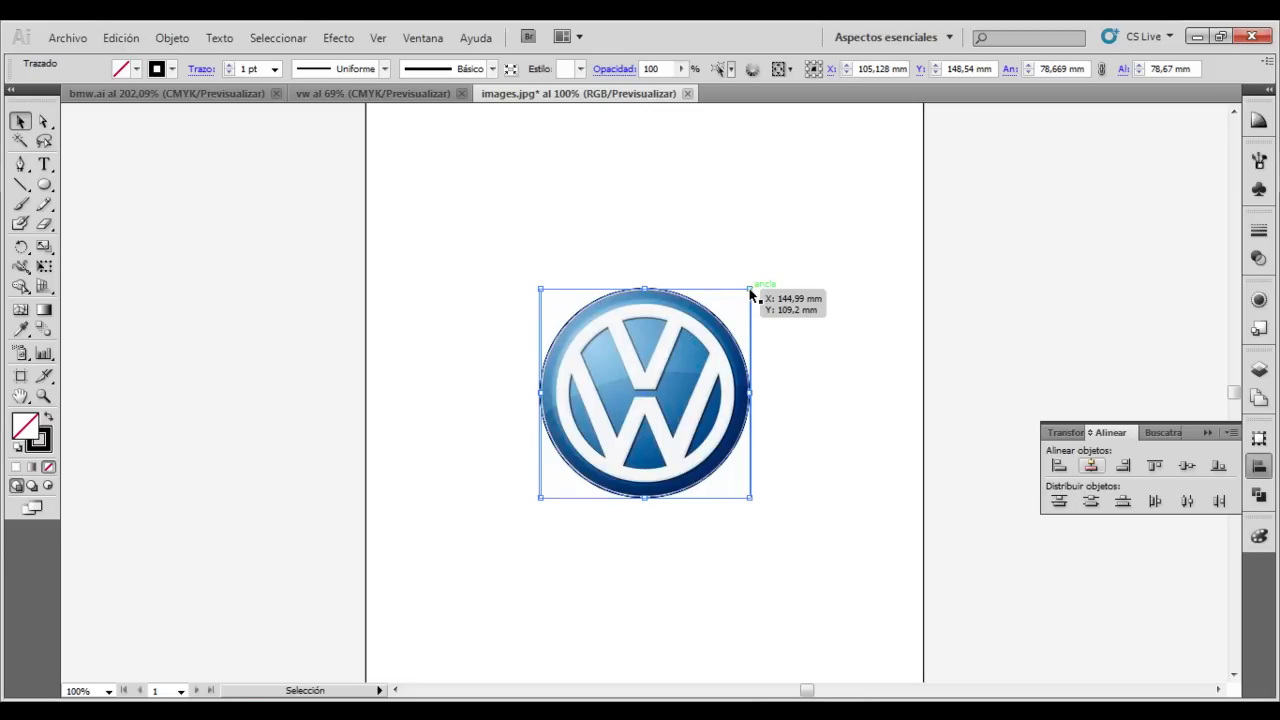
left_click_drag(748, 291, 740, 287)
key("a")
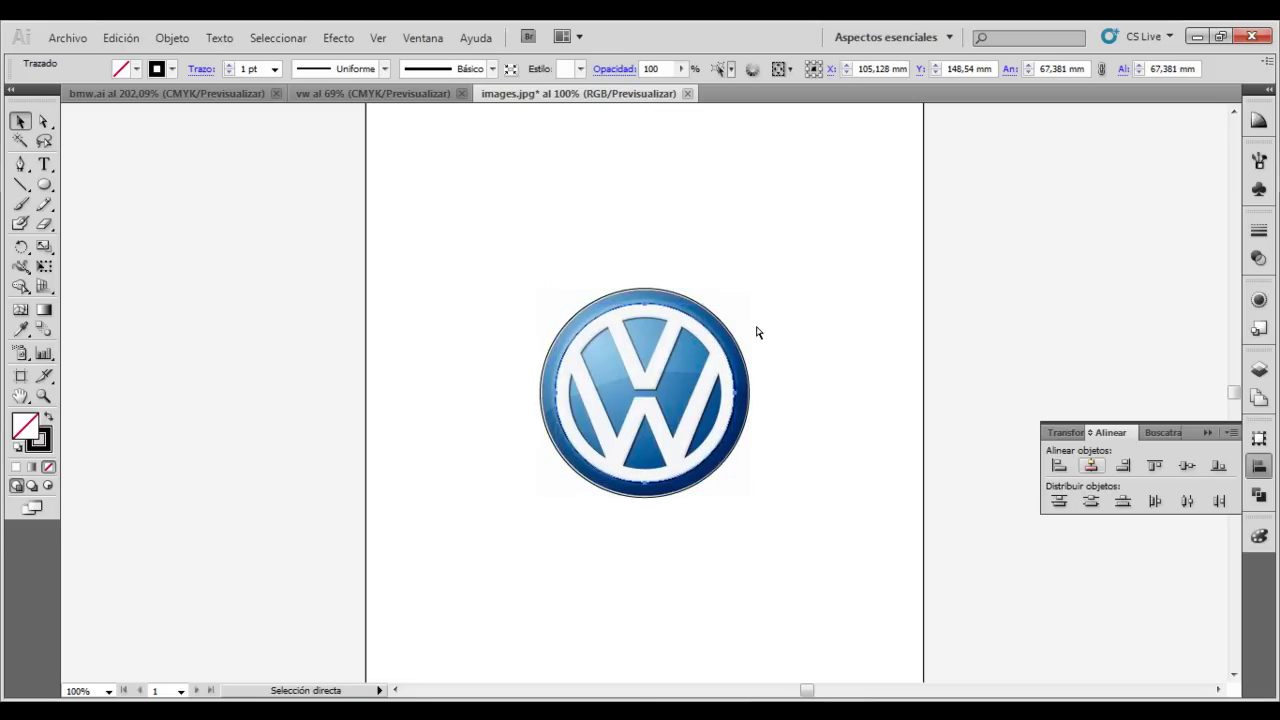
key("v")
left_click_drag(795, 348, 740, 395)
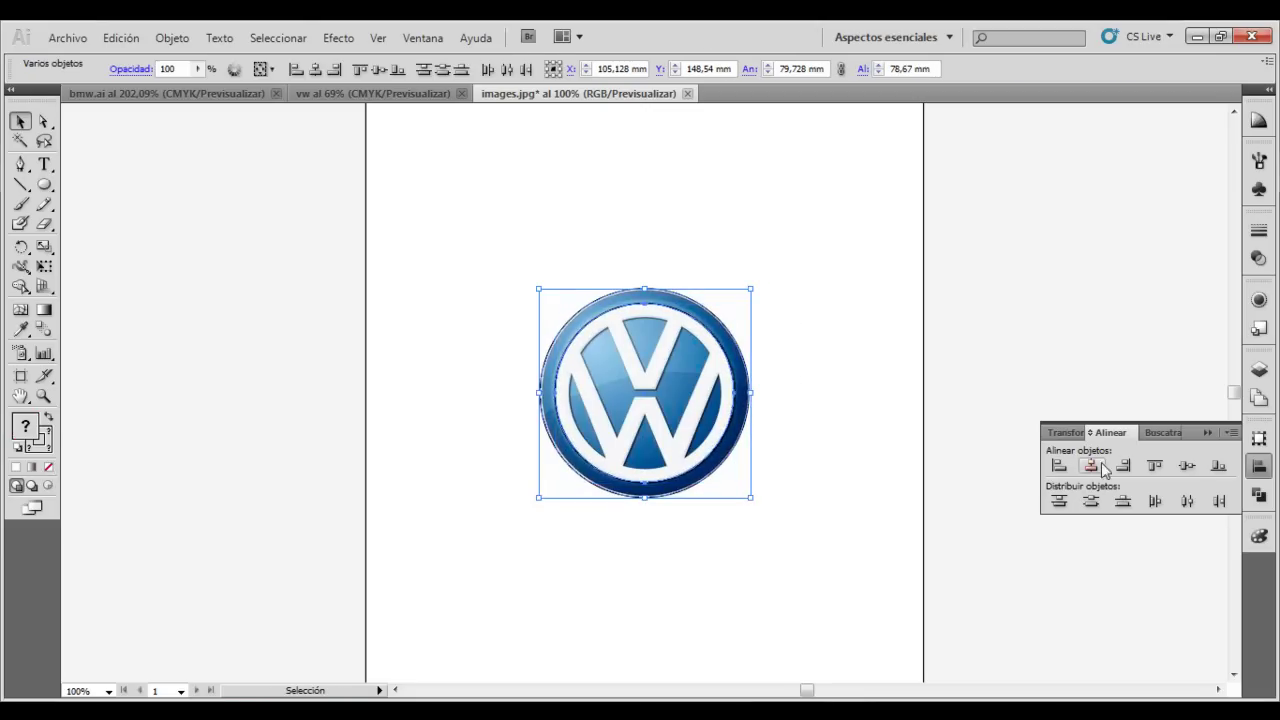
left_click(826, 394)
Scale another circle down to the logo's inner white edge.
left_click(734, 358)
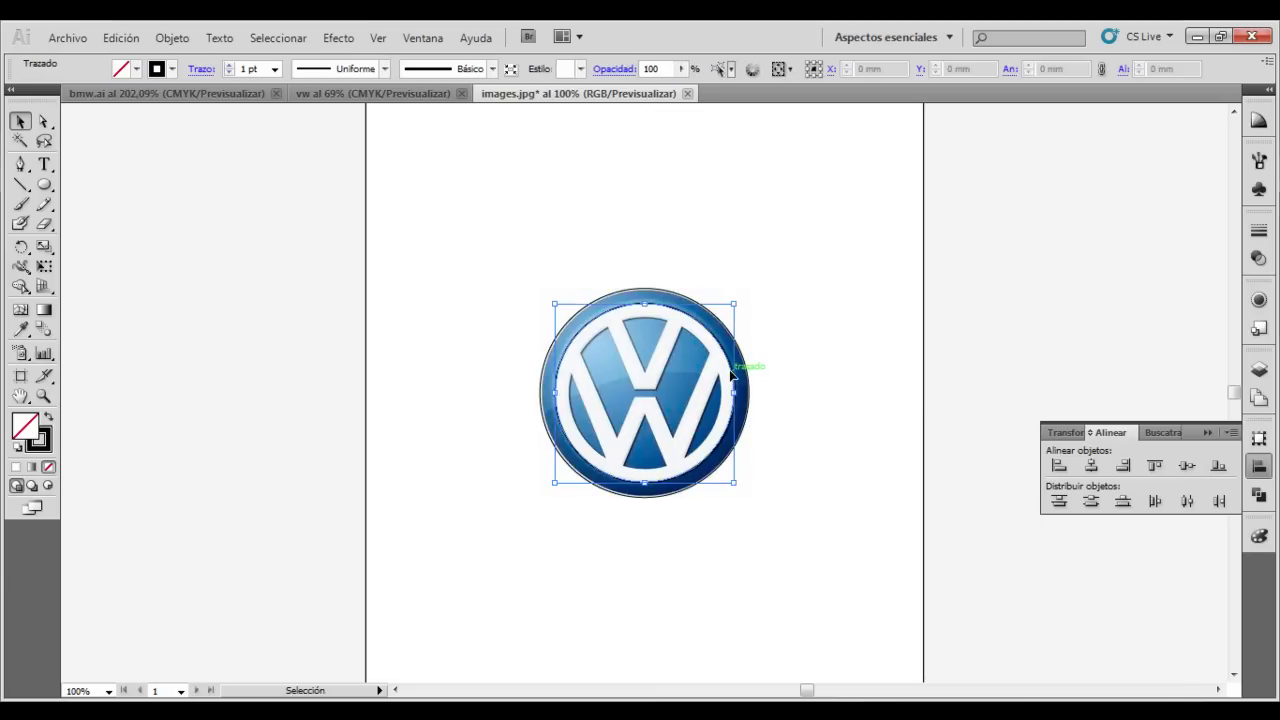
mouse_move(734, 304)
left_mouse_down()
mouse_move(721, 320)
mouse_move(750, 320)
left_mouse_up()
left_click(822, 320)
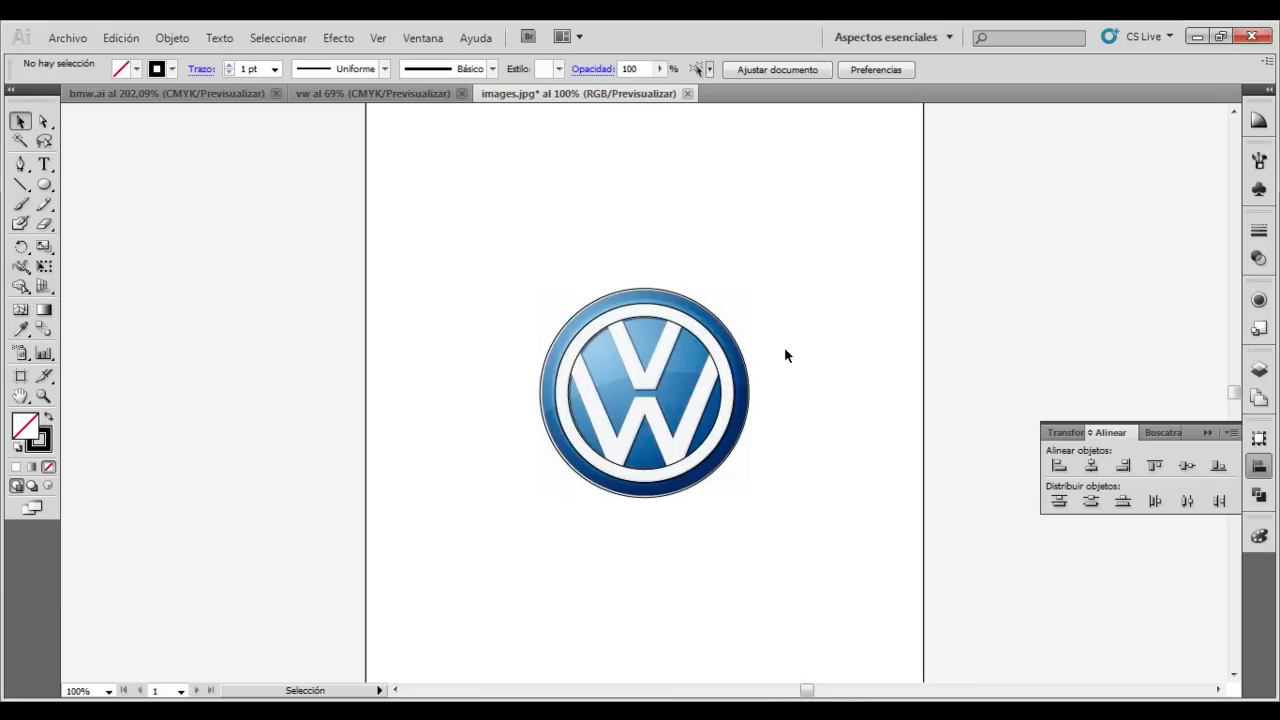
left_click(580, 315)
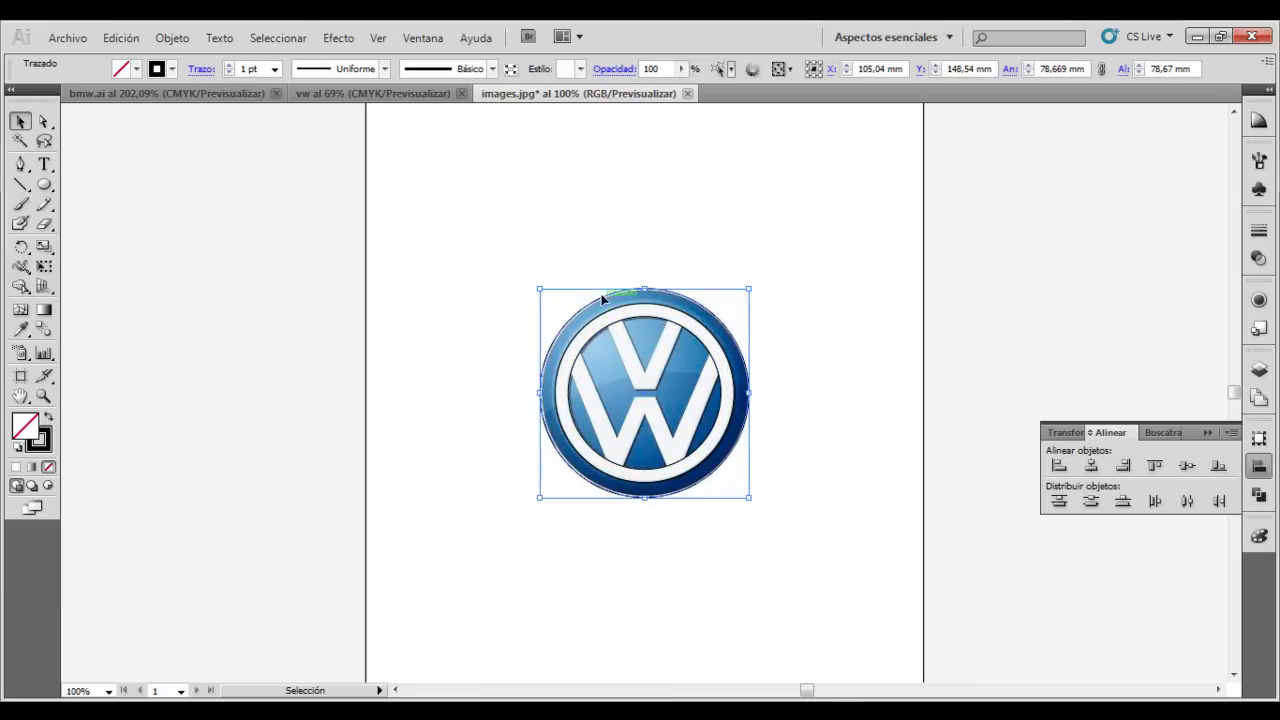
Move the VW reference image to the left, clear of the circles.
left_click_drag(678, 300, 490, 300)
left_click_drag(500, 345, 370, 345)
left_click(623, 293)
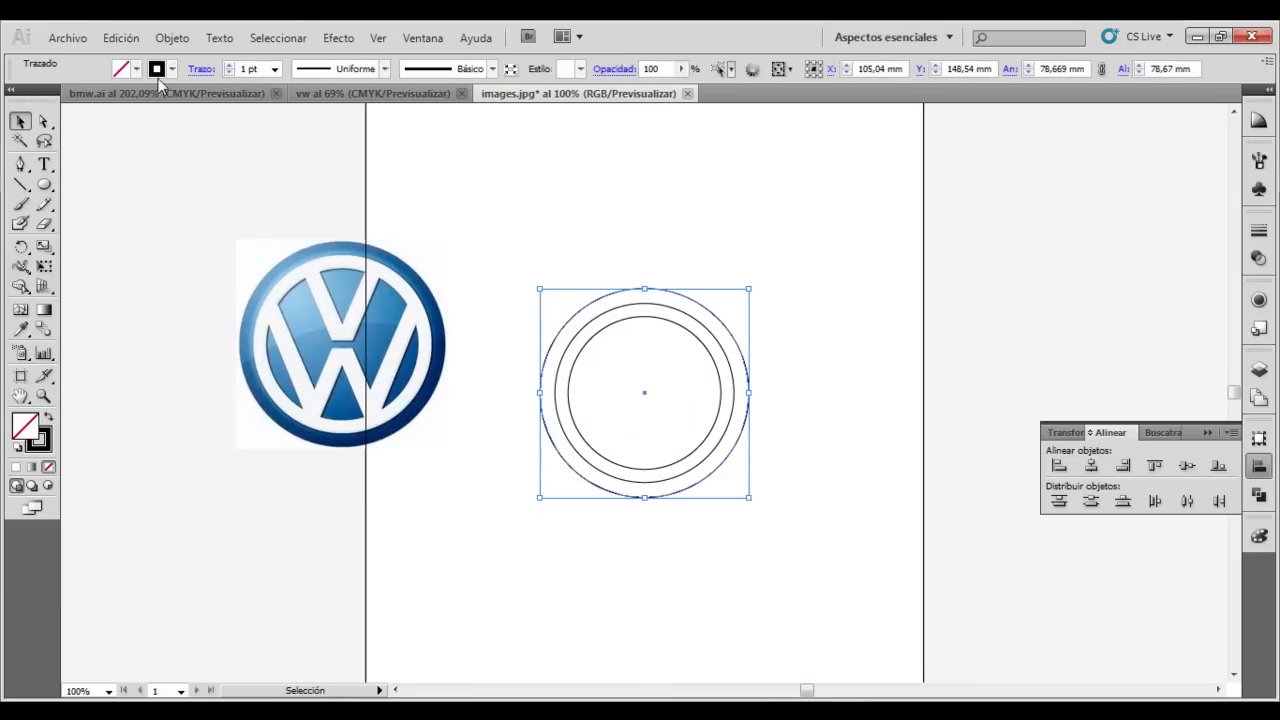
left_click(135, 70)
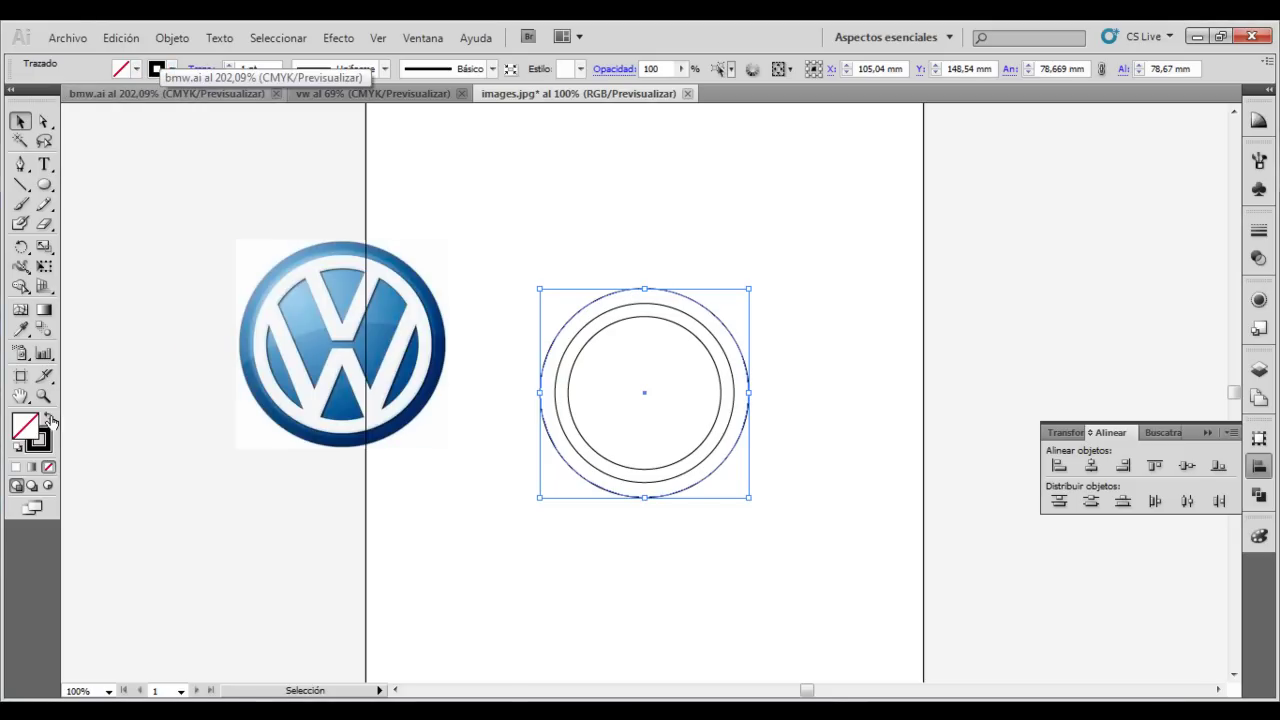
Bring up the Color panel and the other panels from the right dock.
key("F6")
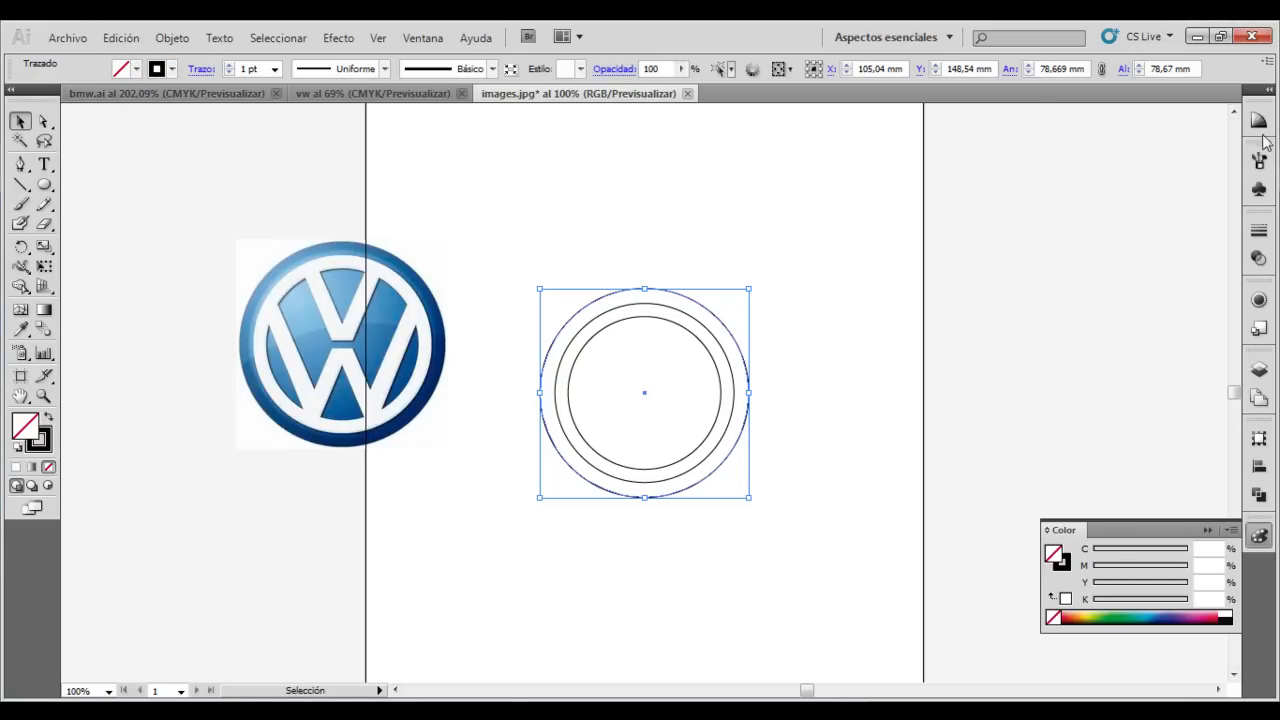
left_click(1258, 122)
left_click(1258, 158)
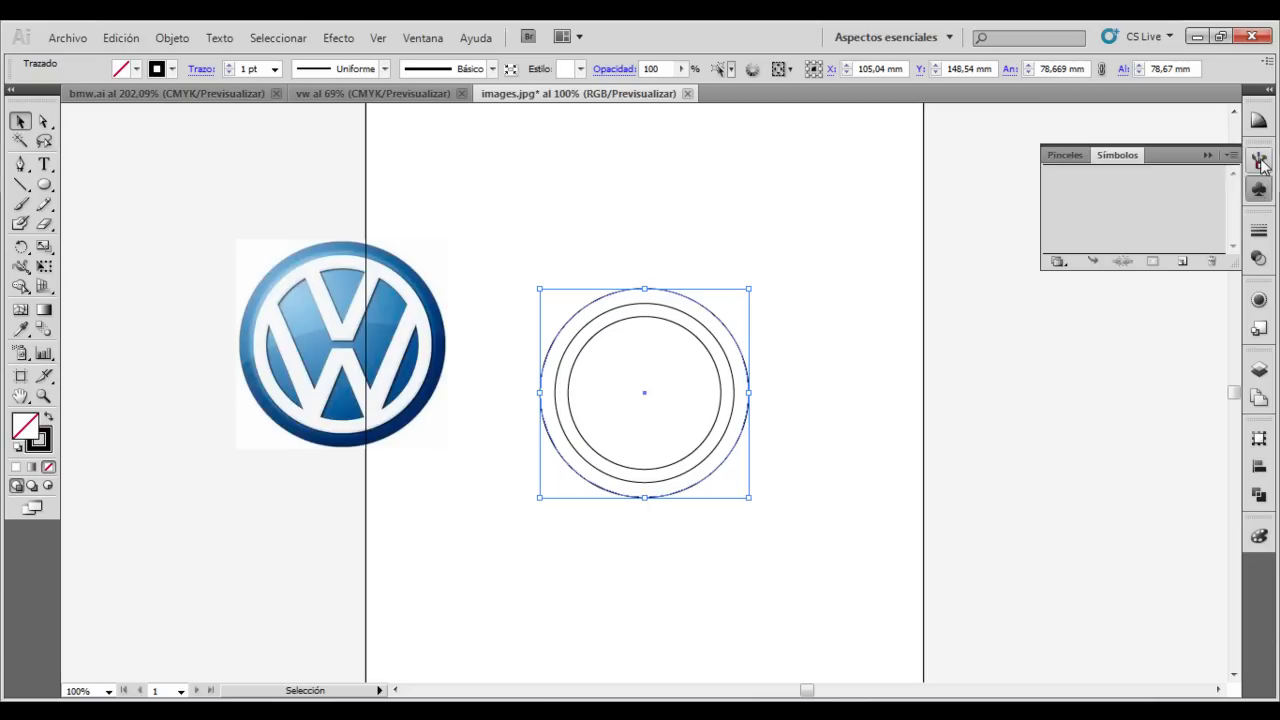
left_click(1259, 260)
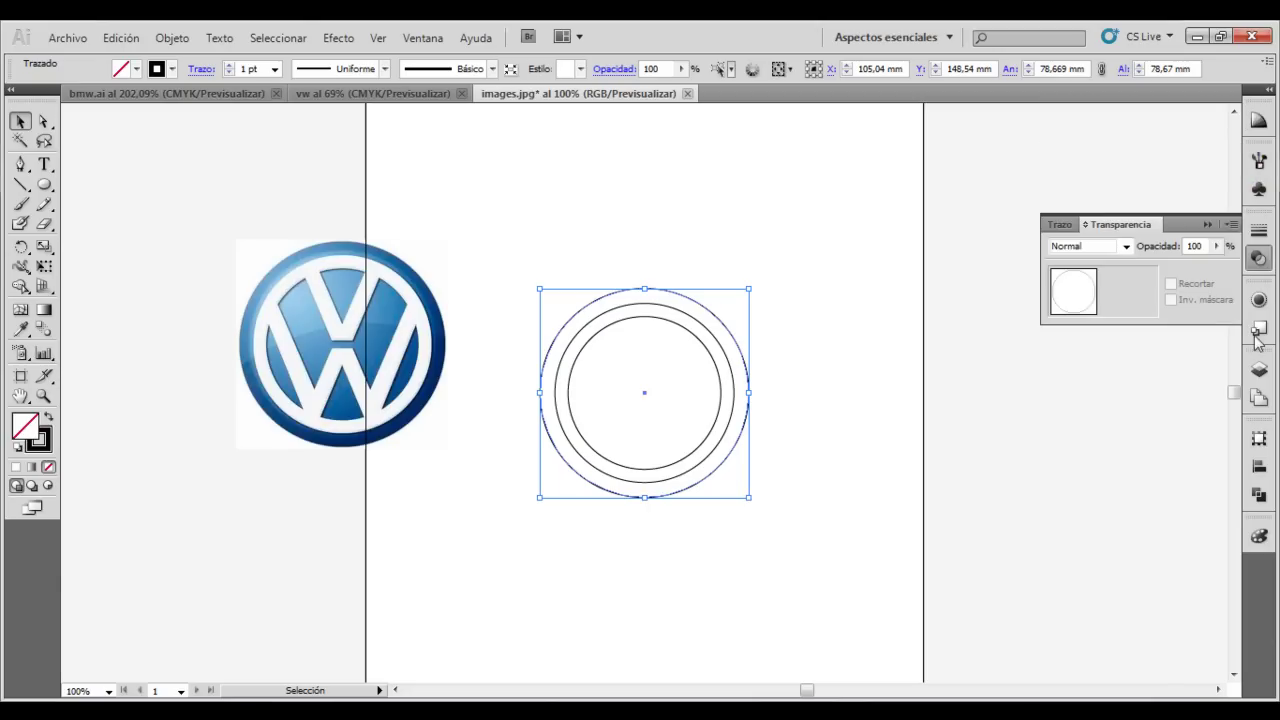
left_click(1264, 532)
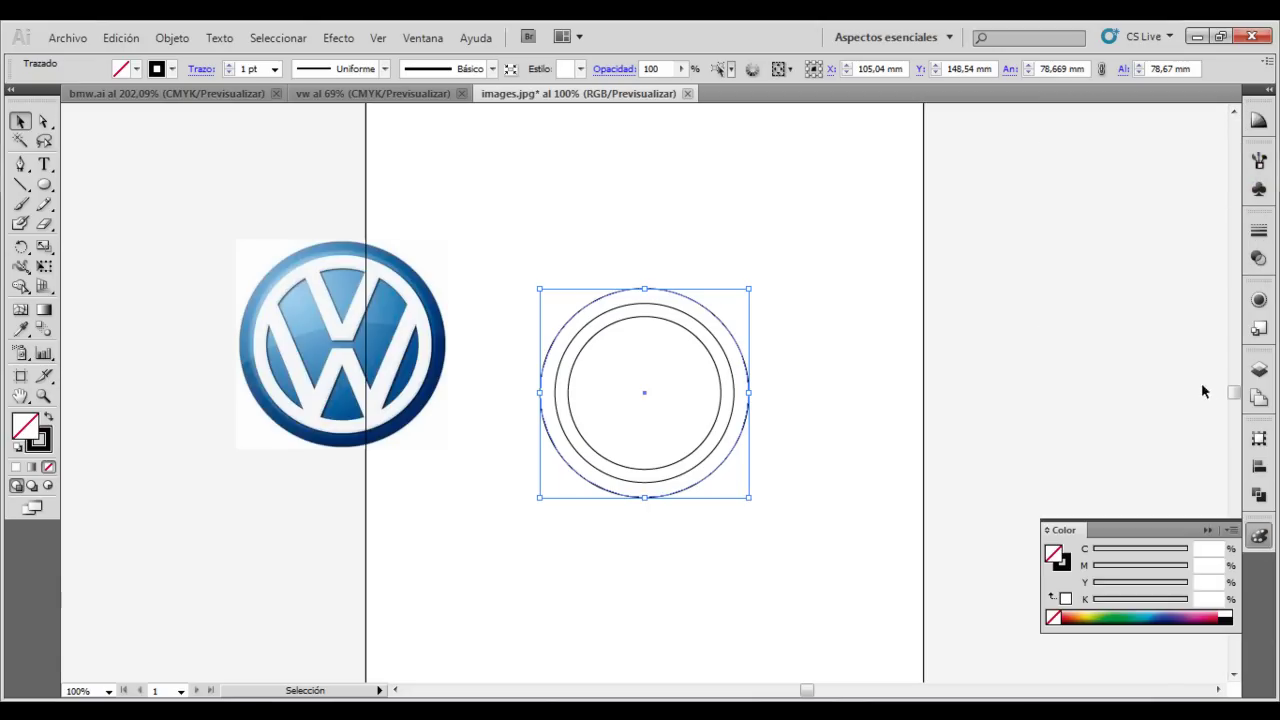
left_click(1259, 494)
left_click(1259, 466)
left_click(1259, 466)
Move the outer circle back so it is concentric with the others.
left_click(137, 74)
mouse_move(742, 354)
left_mouse_down()
mouse_move(775, 326)
mouse_move(735, 354)
left_mouse_up()
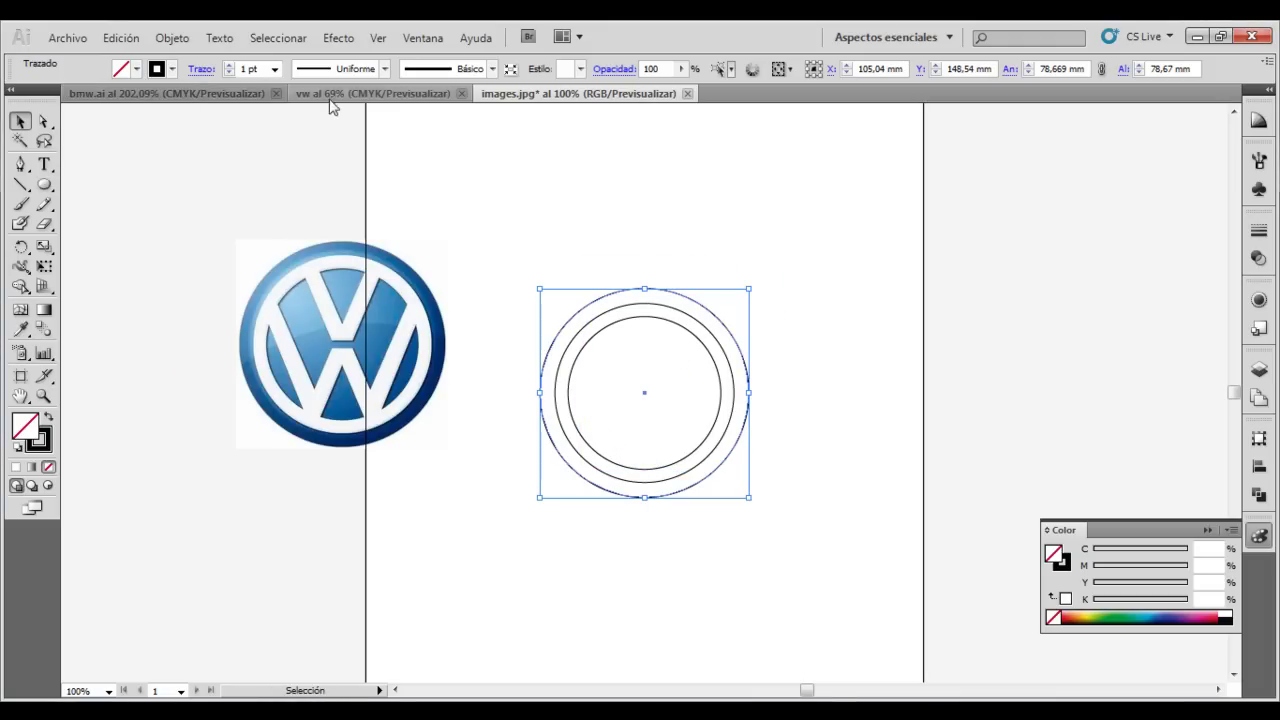
left_click(137, 68)
Fill the outer circle with the black [Registro] swatch, dismissing Swatch Options.
left_click(18, 90)
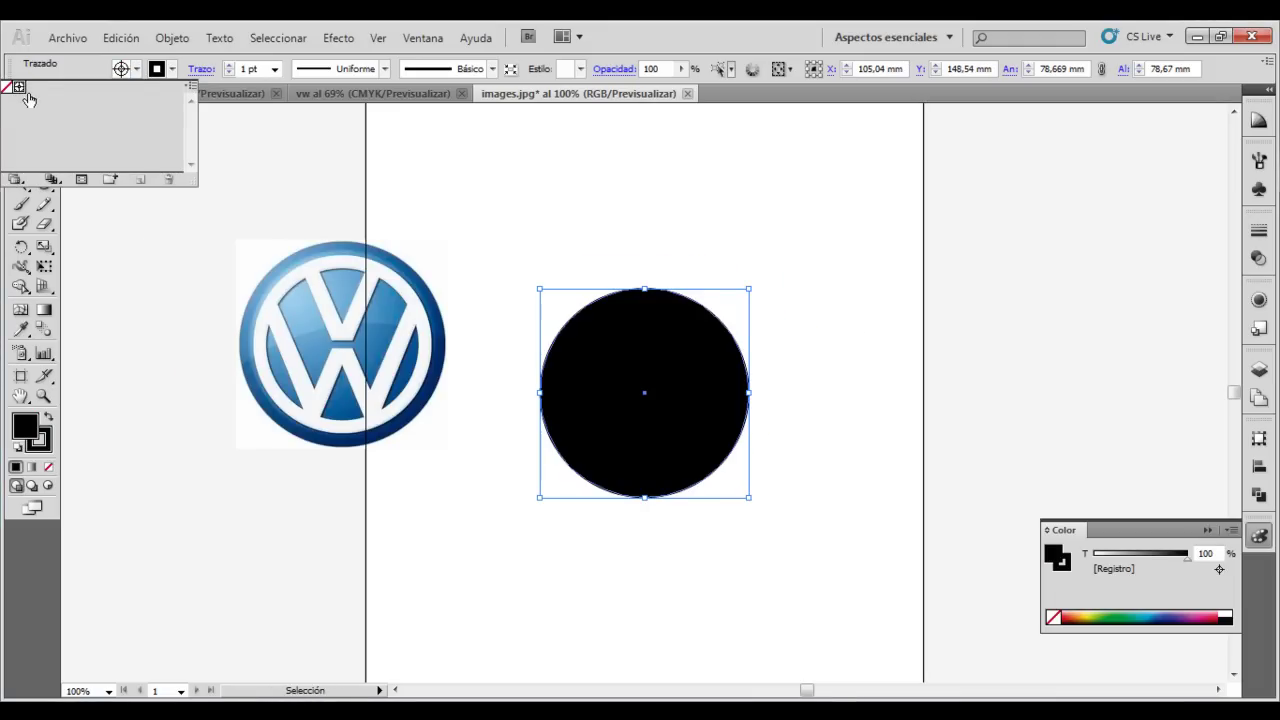
left_click(46, 181)
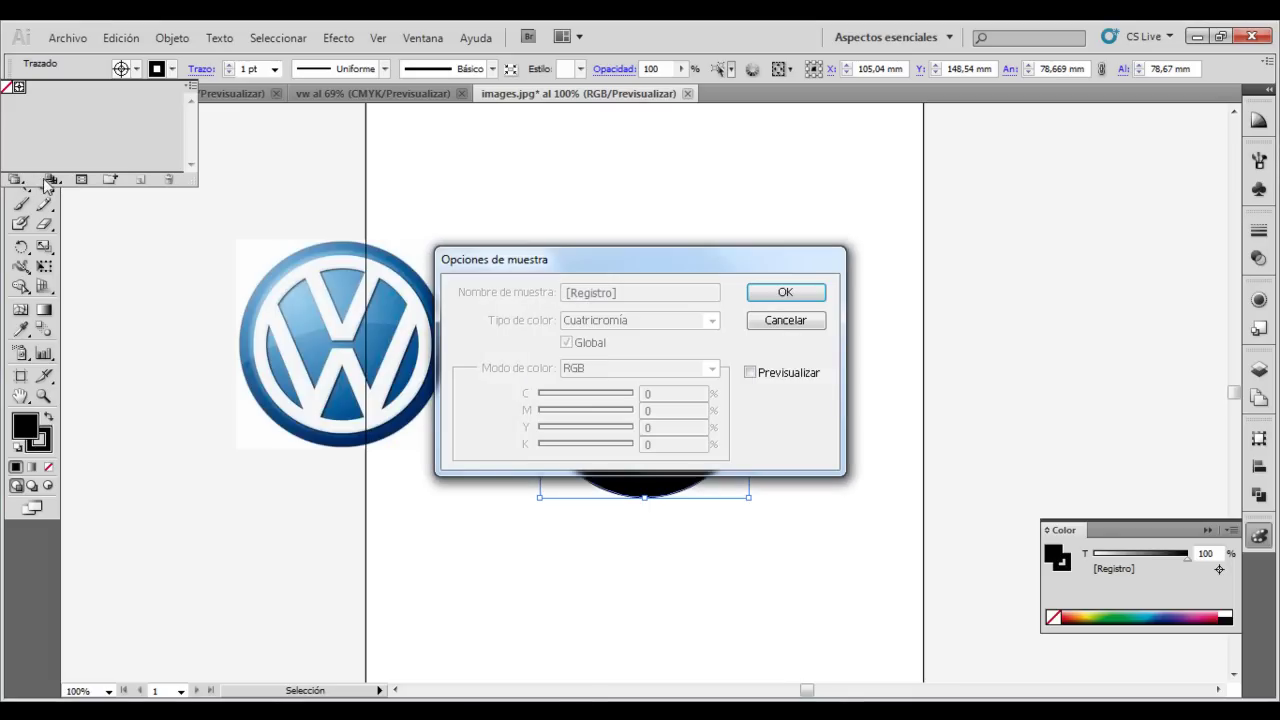
left_click(782, 298)
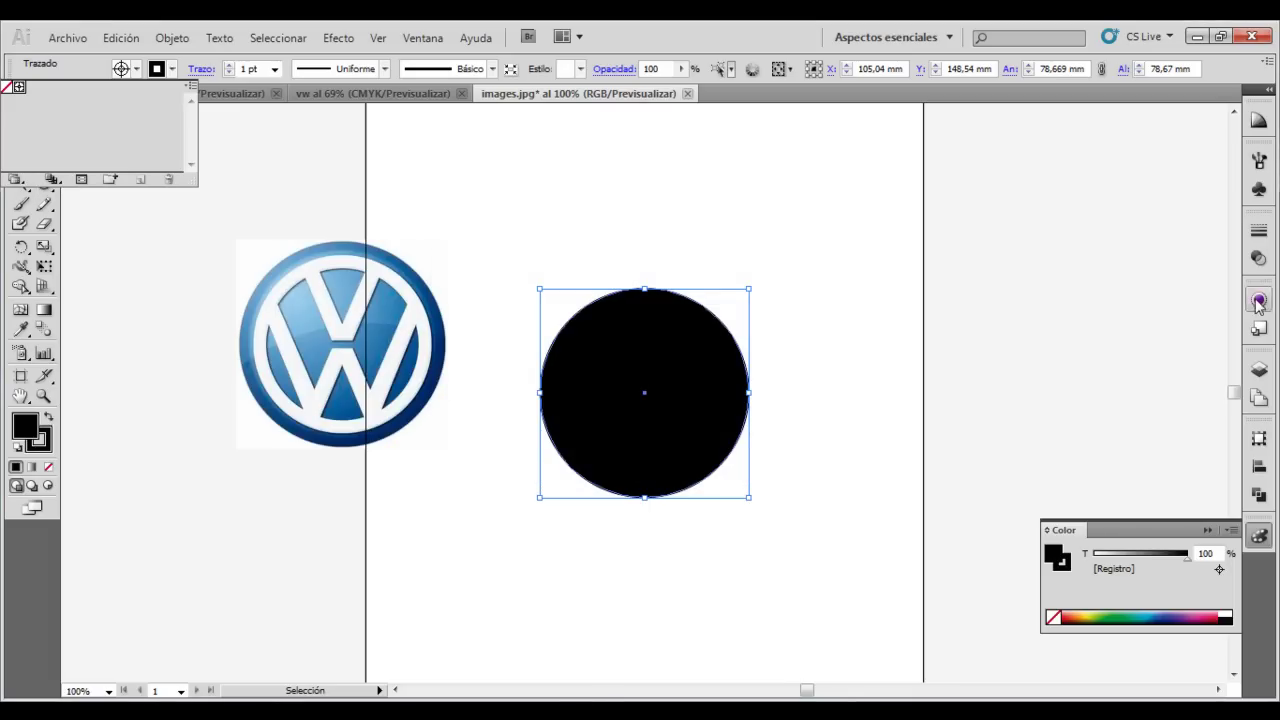
left_click(423, 40)
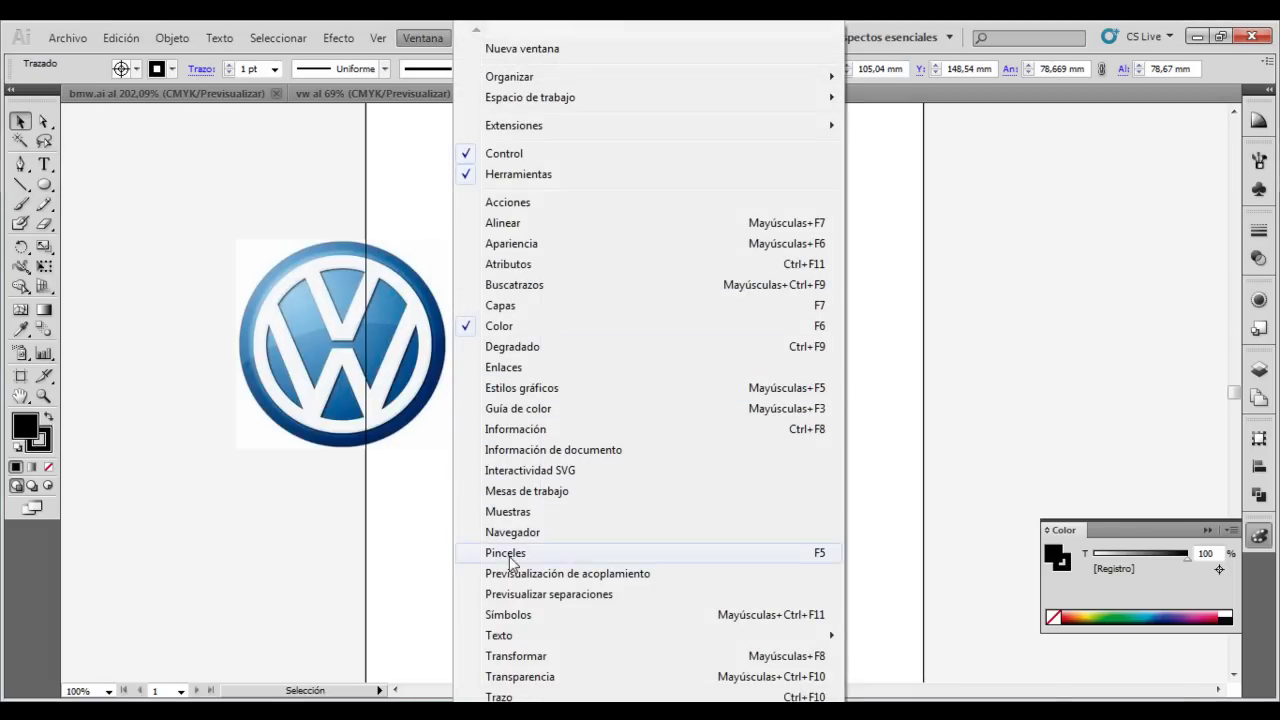
Dock the Color panel under the Gradient panel and give the disc a gradient ending in dark blue.
left_click(512, 346)
left_click_drag(1158, 518, 889, 359)
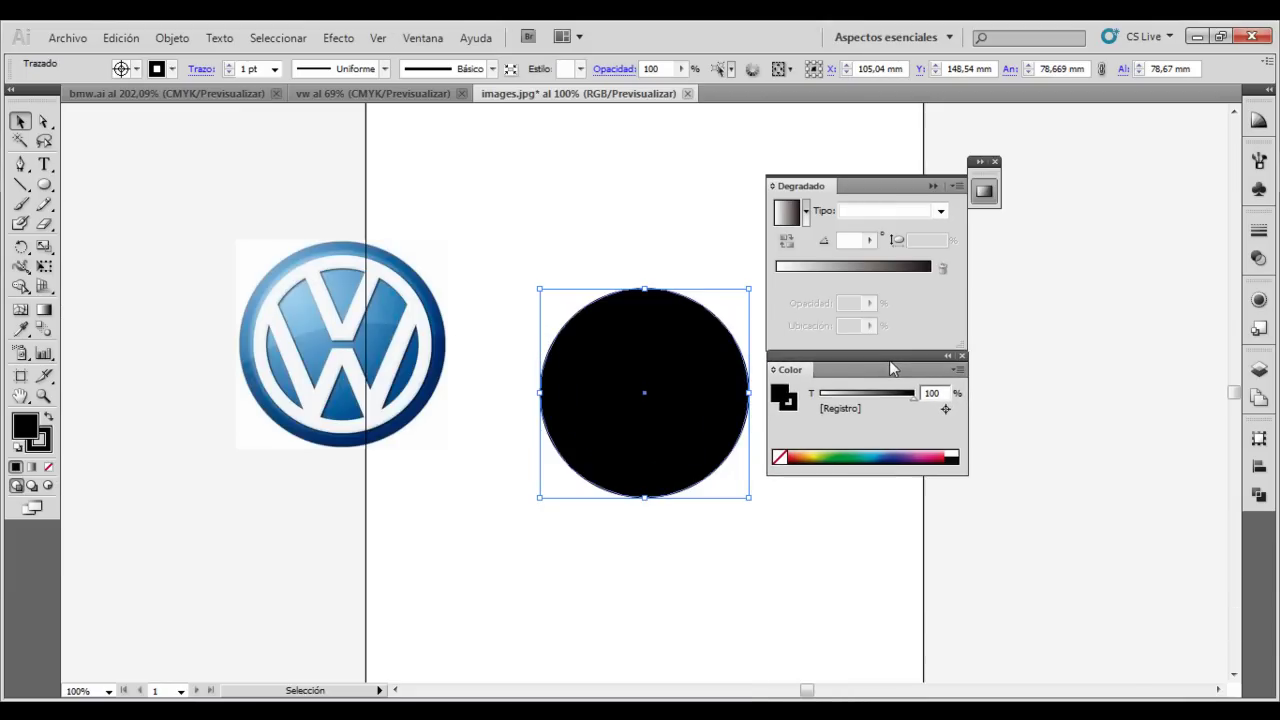
left_click(822, 265)
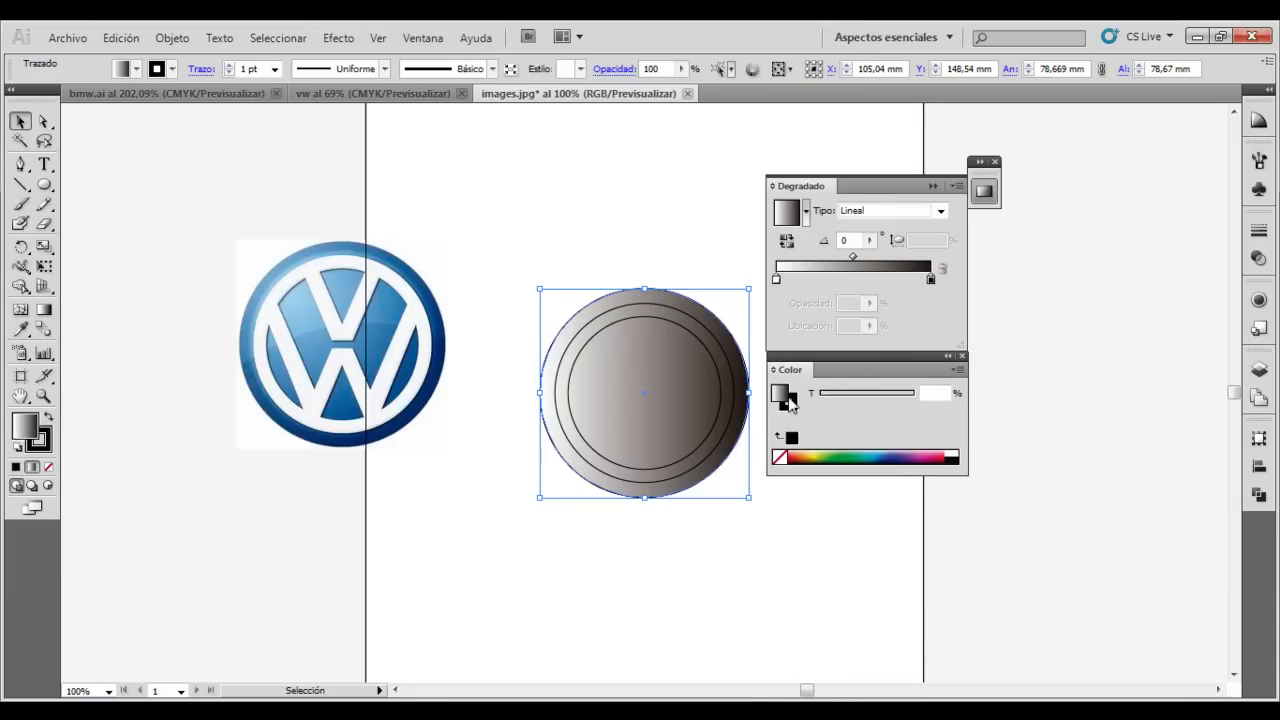
left_click(897, 450)
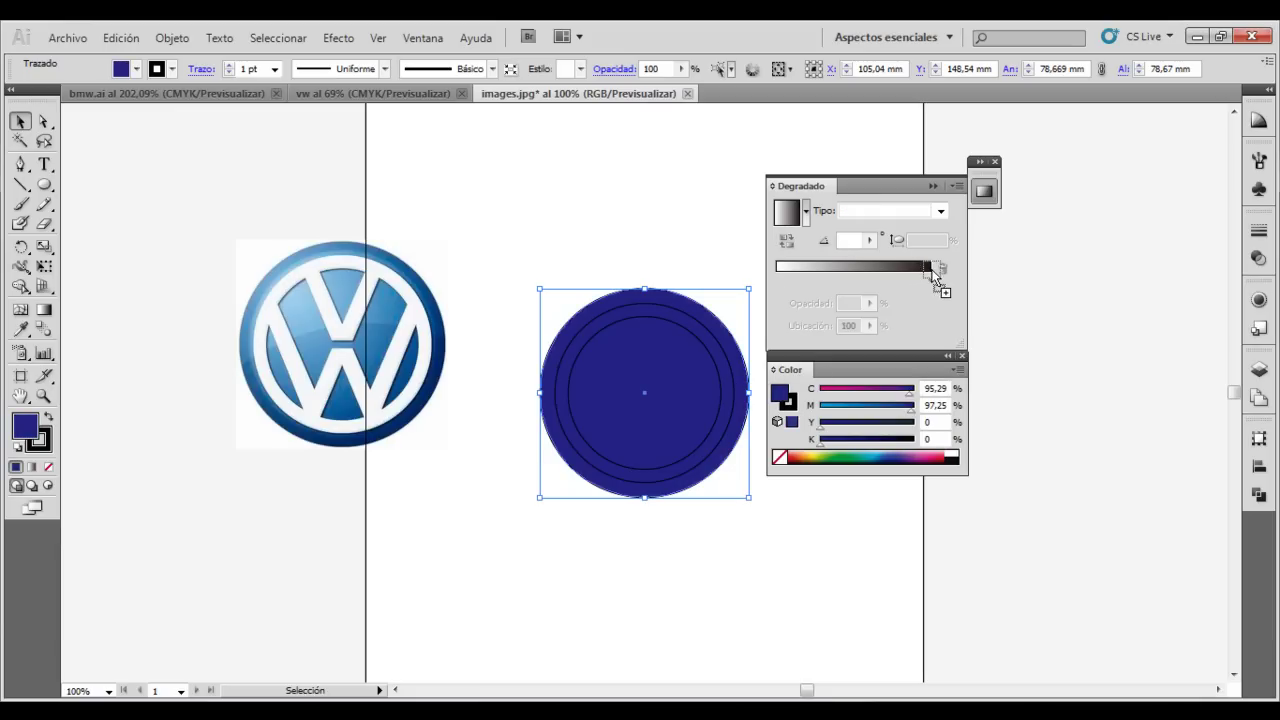
left_click_drag(932, 270, 930, 268)
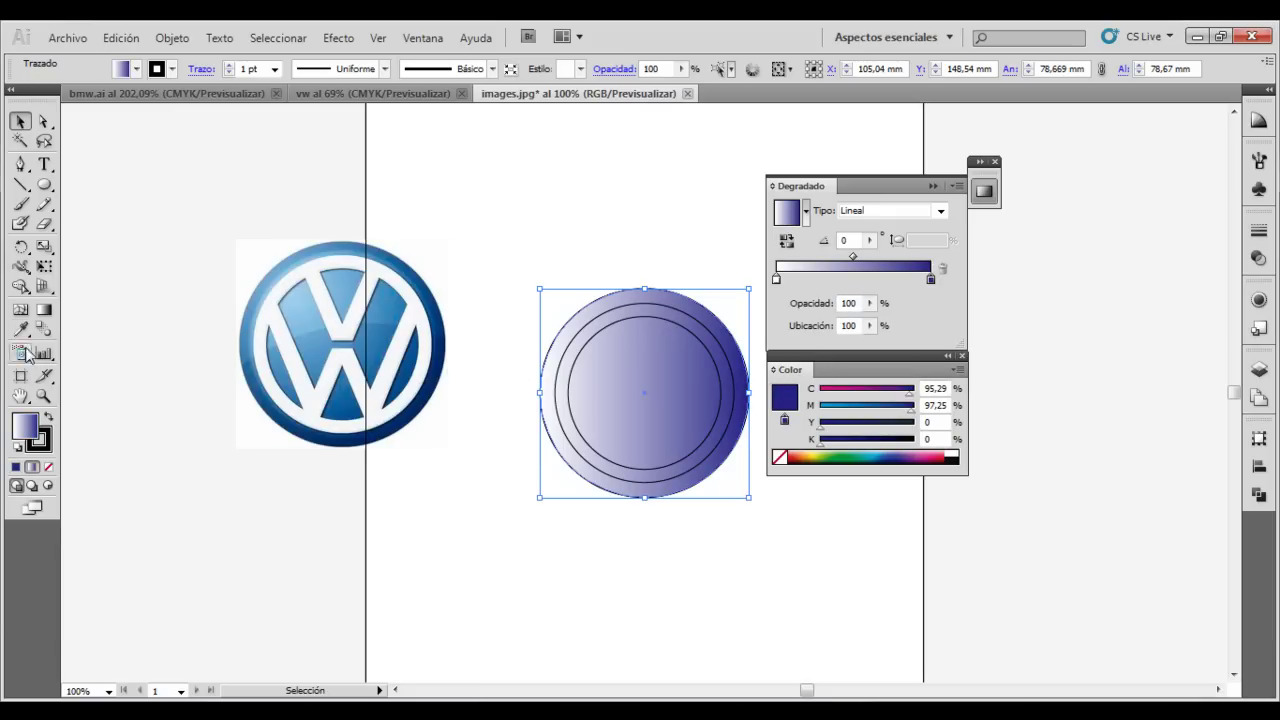
Sample the logo's navy and light blue with the Eyedropper for a linear light-to-navy gradient.
left_click(20, 328)
left_click(414, 406)
left_click(414, 406)
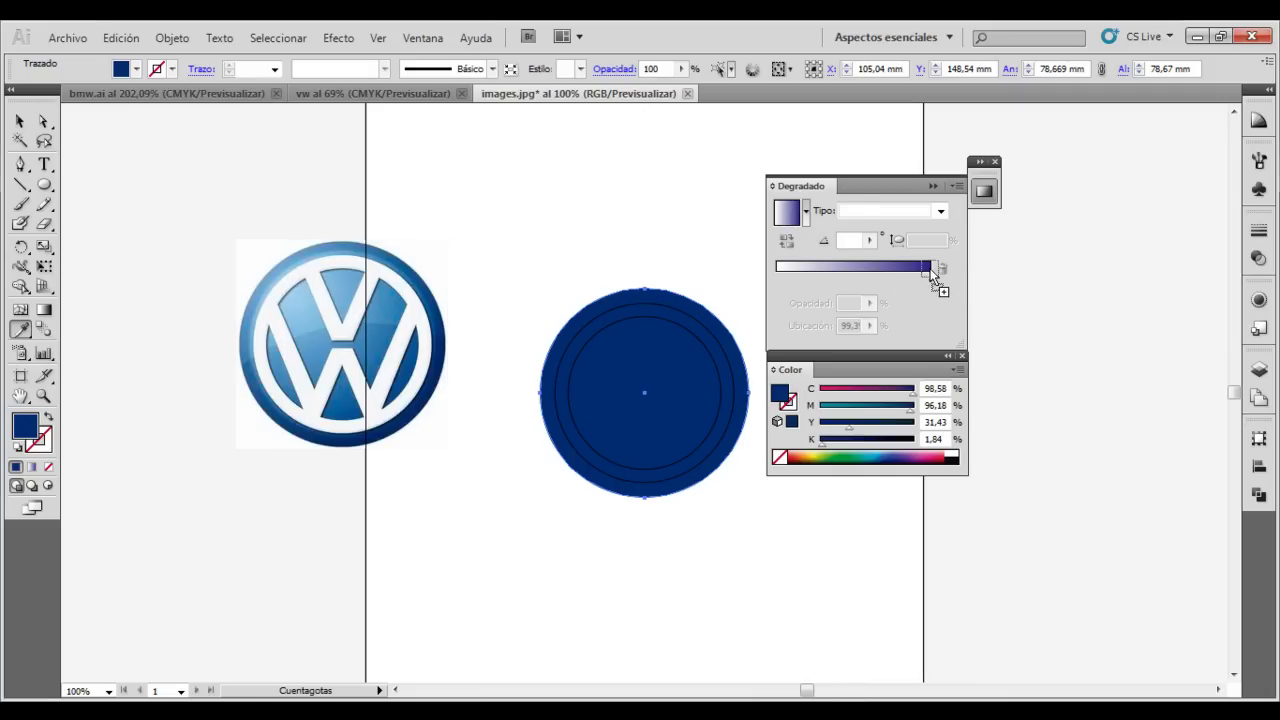
left_click(931, 270)
left_click(300, 294)
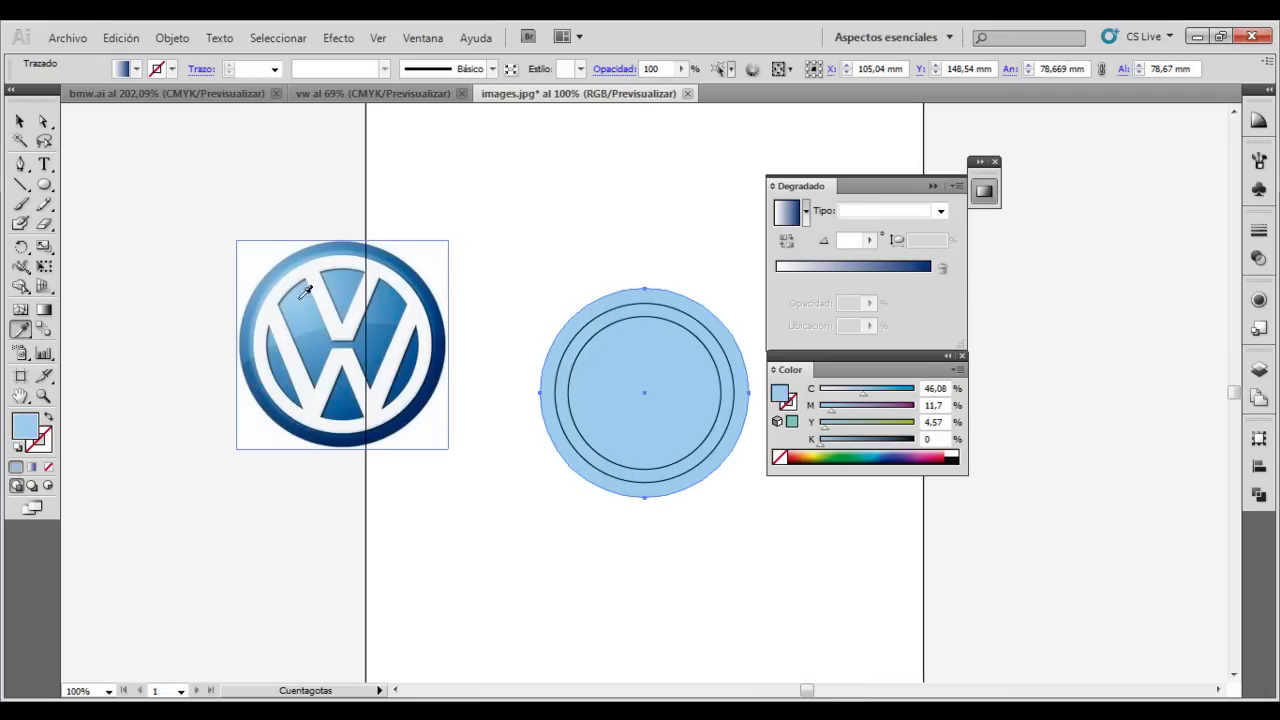
left_click(778, 270)
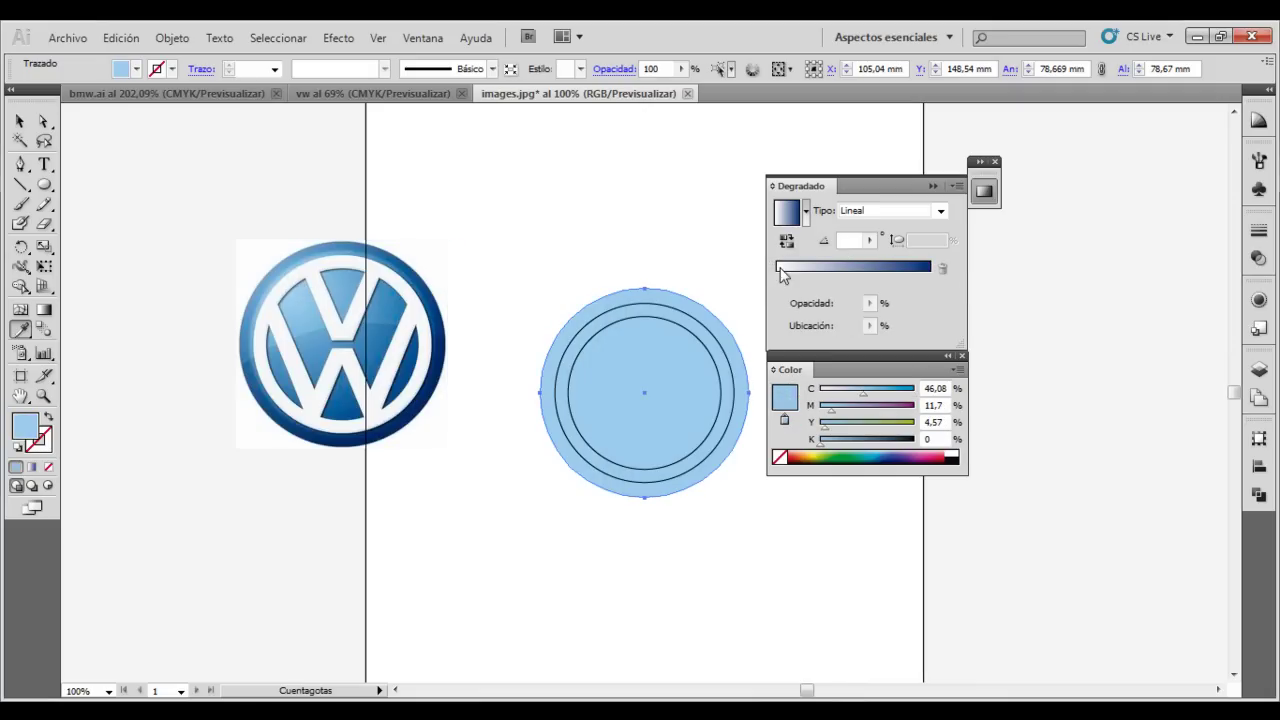
left_click(18, 121)
left_click(660, 371)
left_click(708, 350)
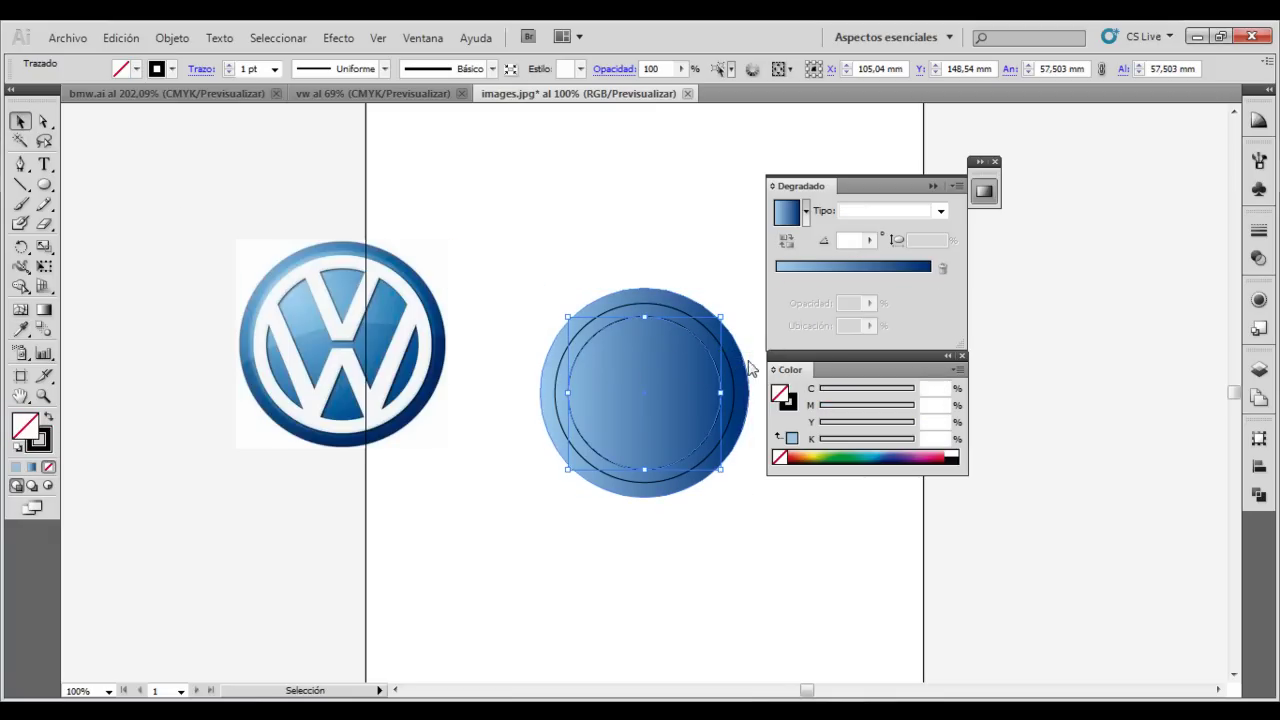
Move the gradient disc aside and apply the blue gradient to the 57.503 mm inner circle.
left_click_drag(678, 390, 737, 514)
left_click(671, 340)
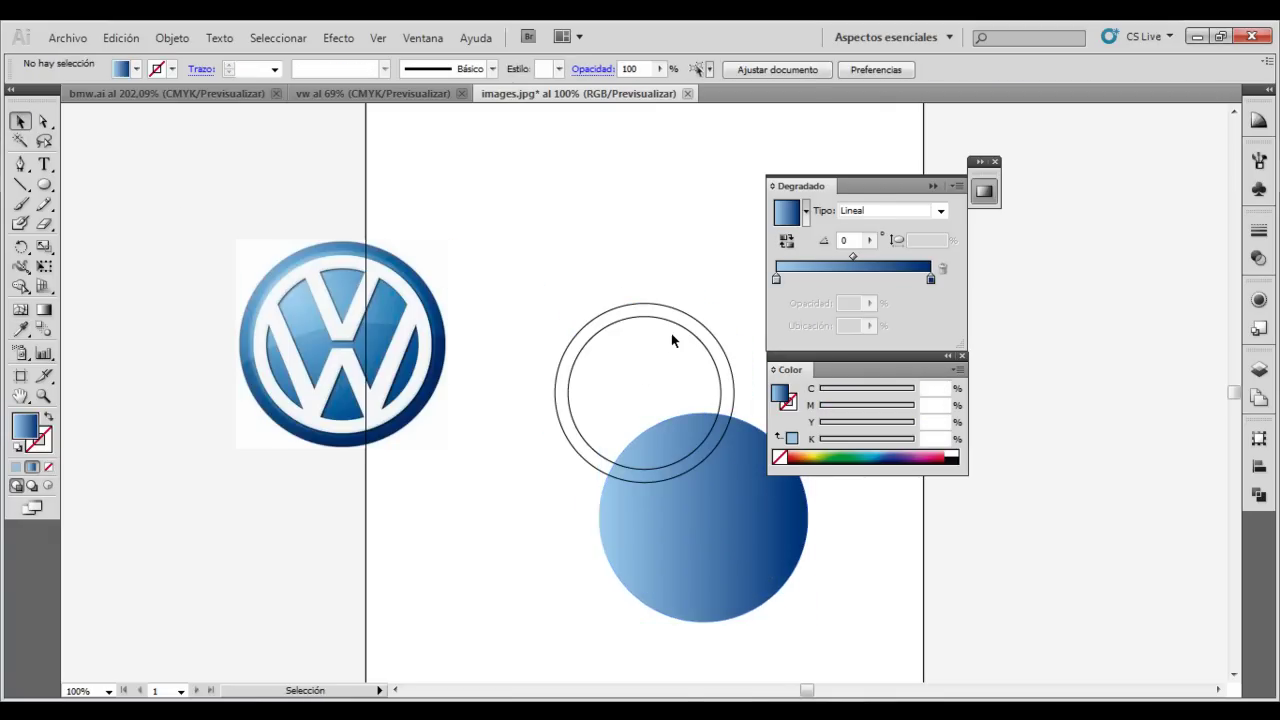
left_click(685, 332)
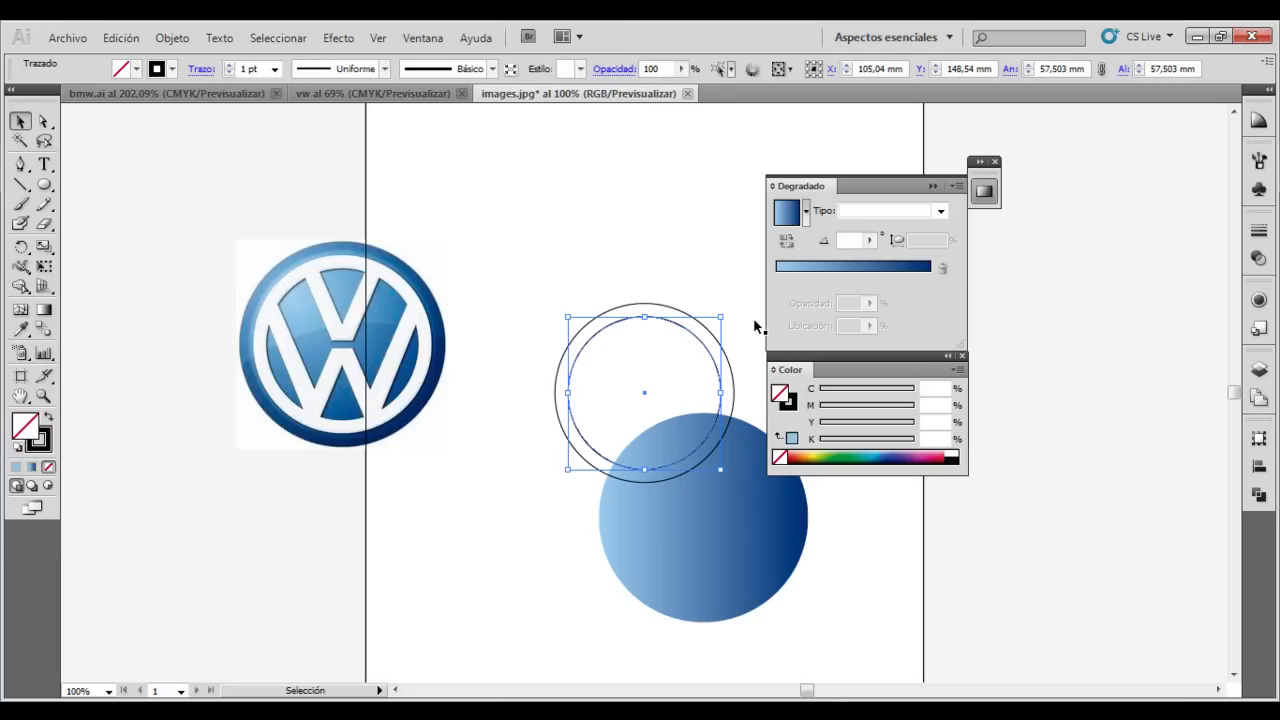
left_click(687, 406)
left_click(822, 264)
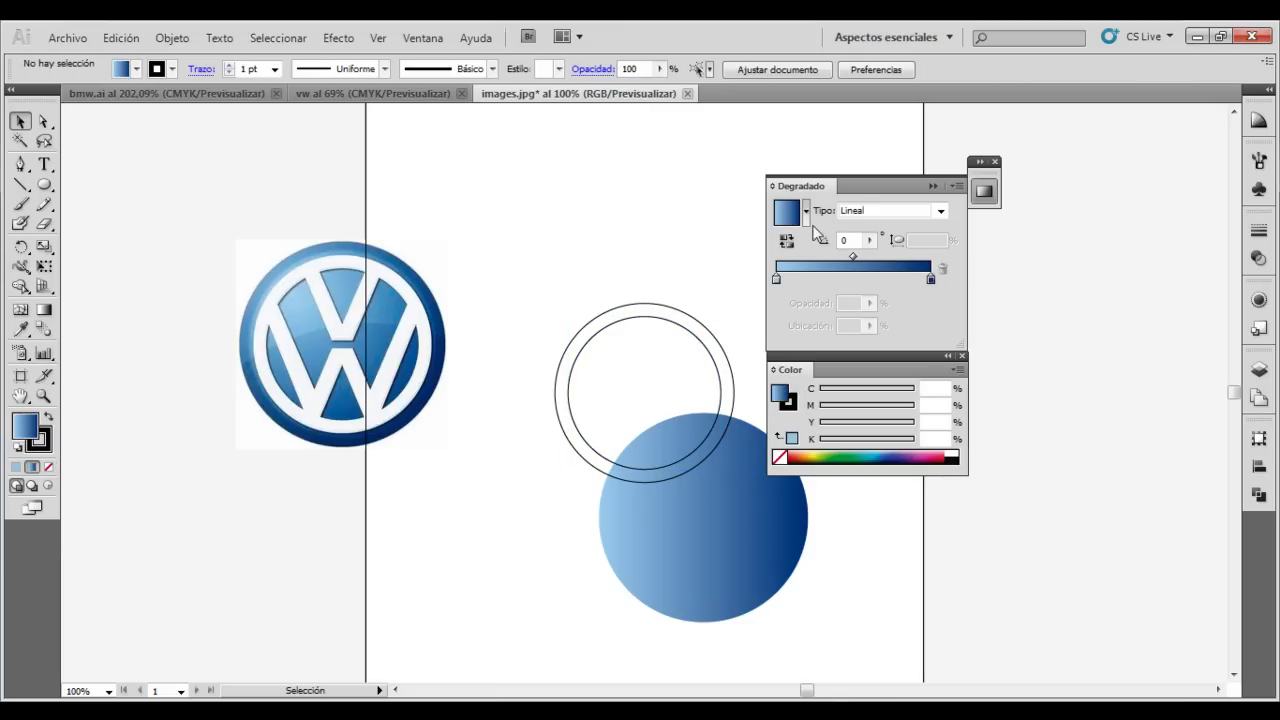
left_click(720, 395)
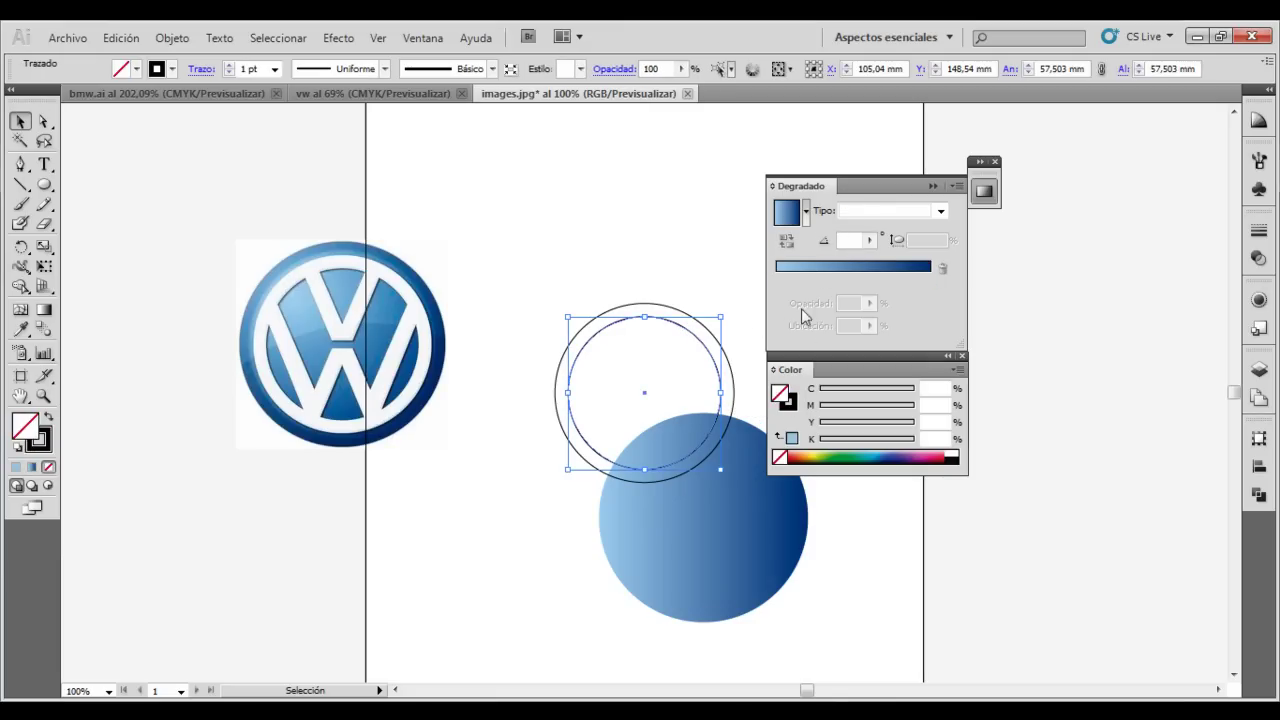
left_click(807, 270)
left_click(723, 310)
left_click_drag(709, 380, 733, 542)
Fill the 67.381 mm circle with white and select all three circles.
left_click(727, 362)
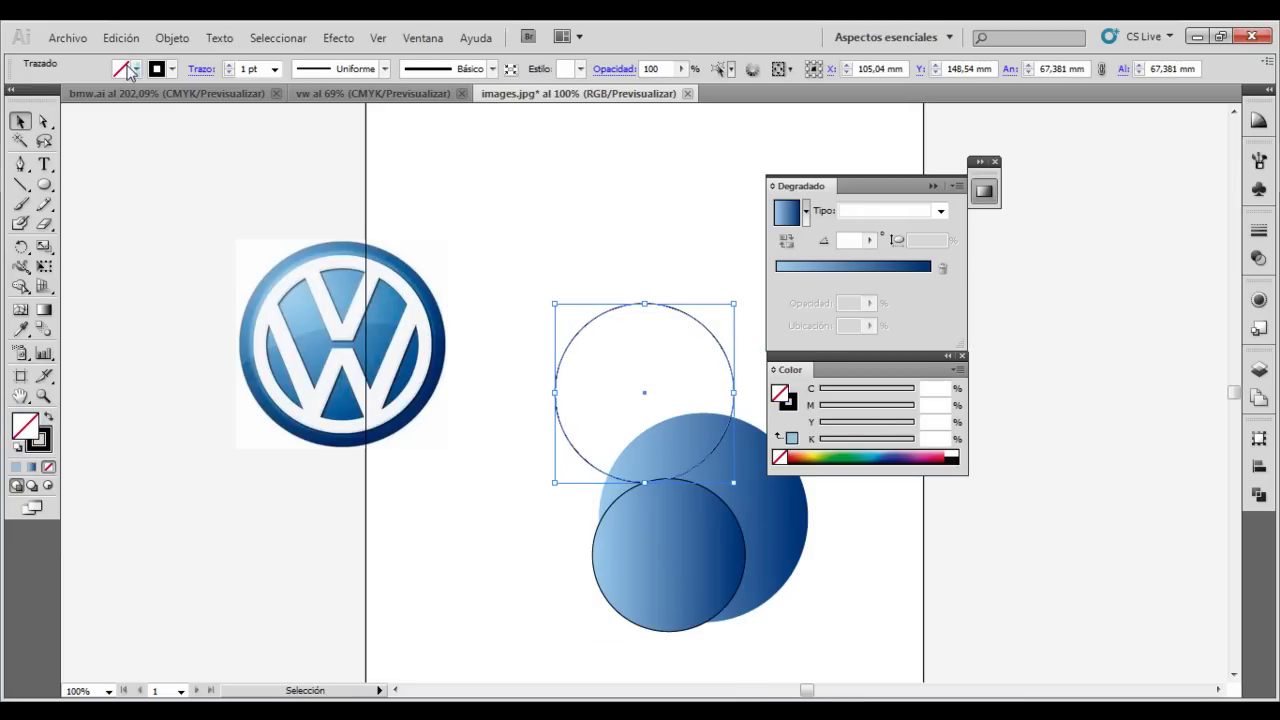
double_click(26, 428)
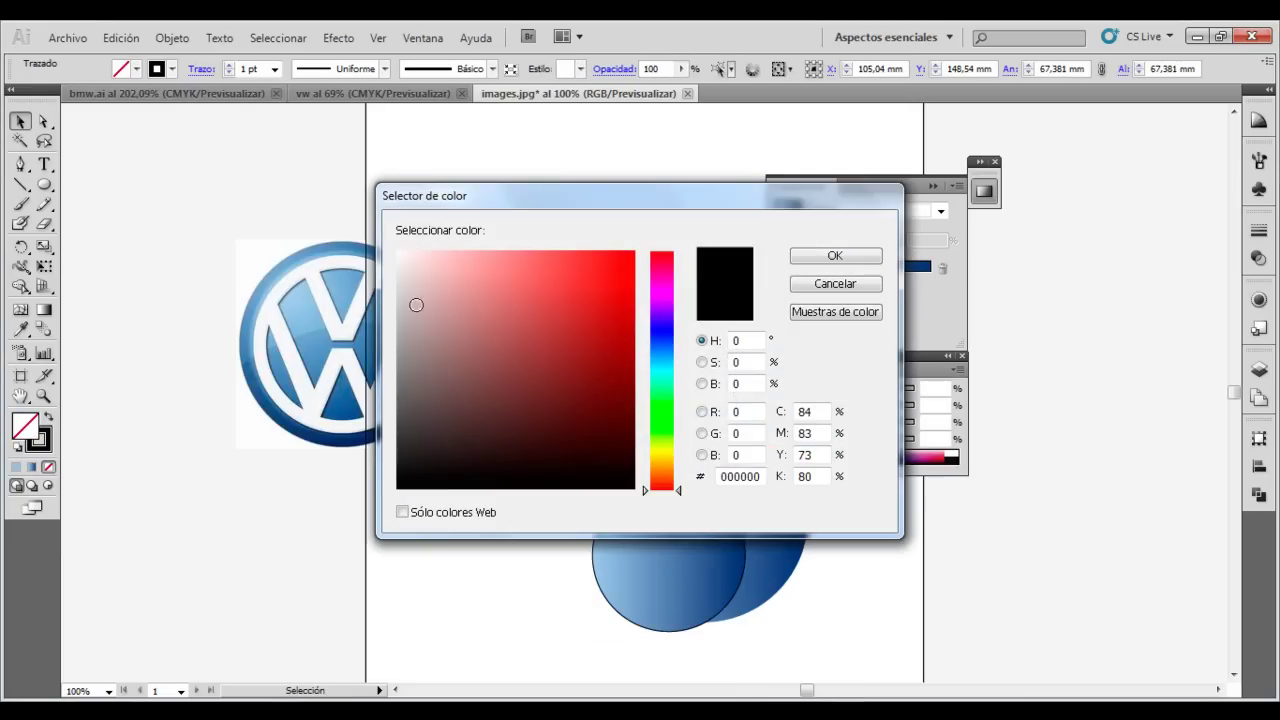
left_click(834, 256)
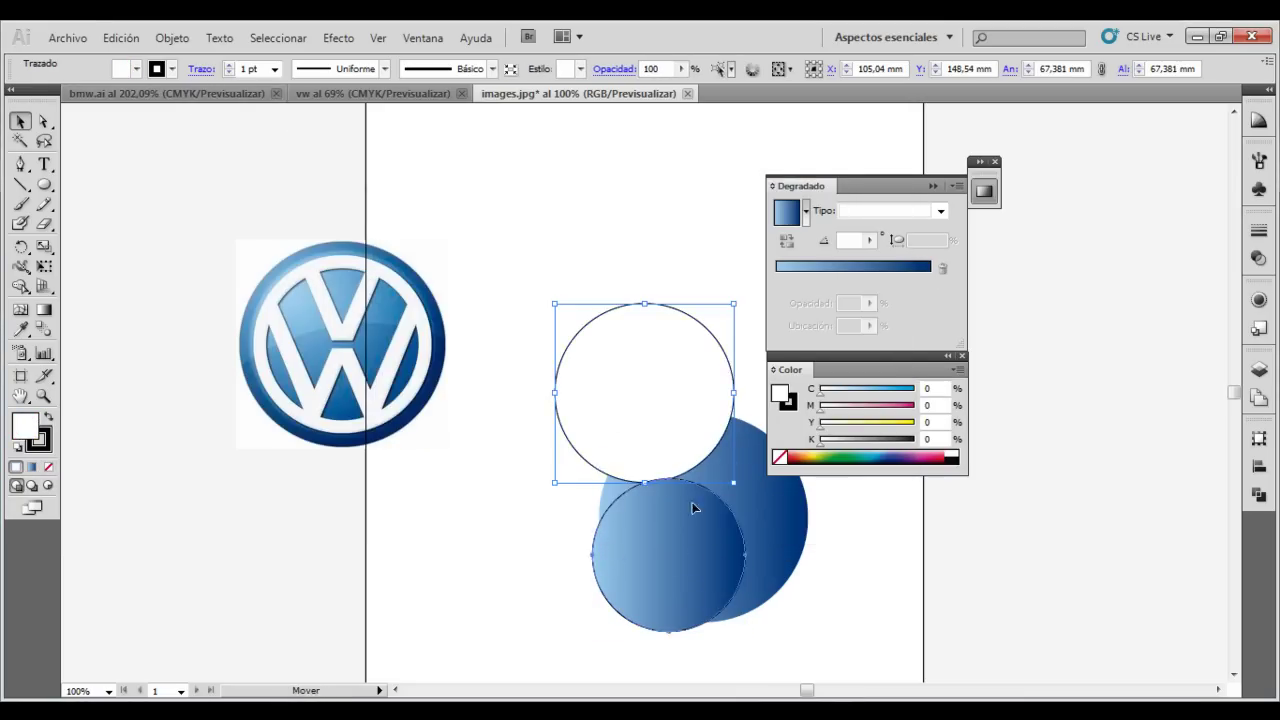
left_click_drag(697, 579, 697, 487)
left_click_drag(520, 455, 758, 555)
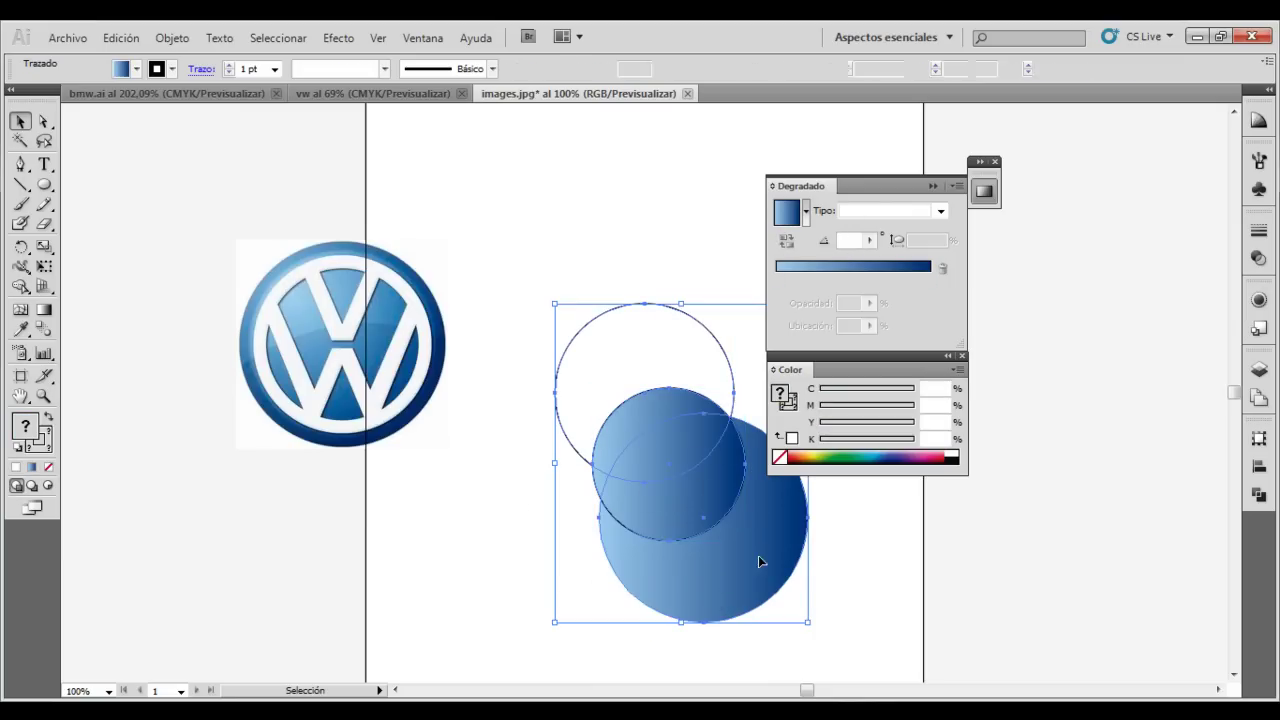
Centre the three circles horizontally and vertically on each other with the Align panel.
left_click(1258, 495)
left_click(1096, 433)
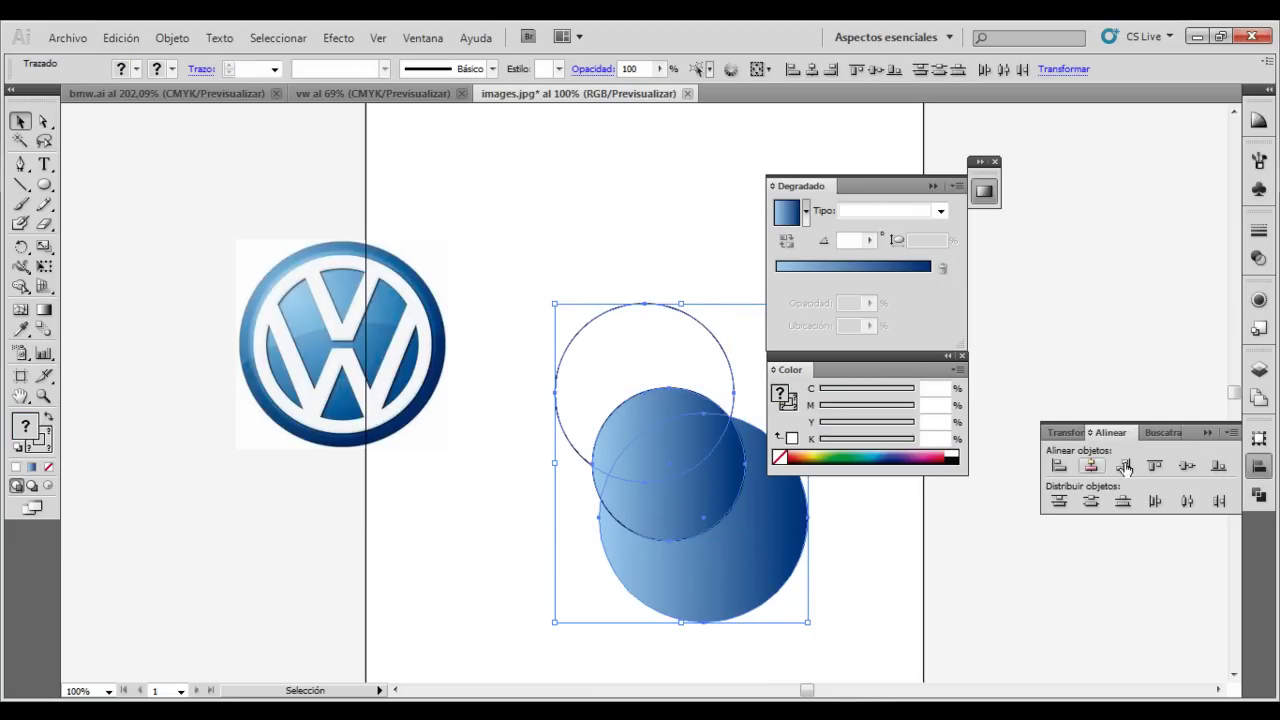
left_click(1187, 466)
left_click(1091, 466)
left_click(925, 519)
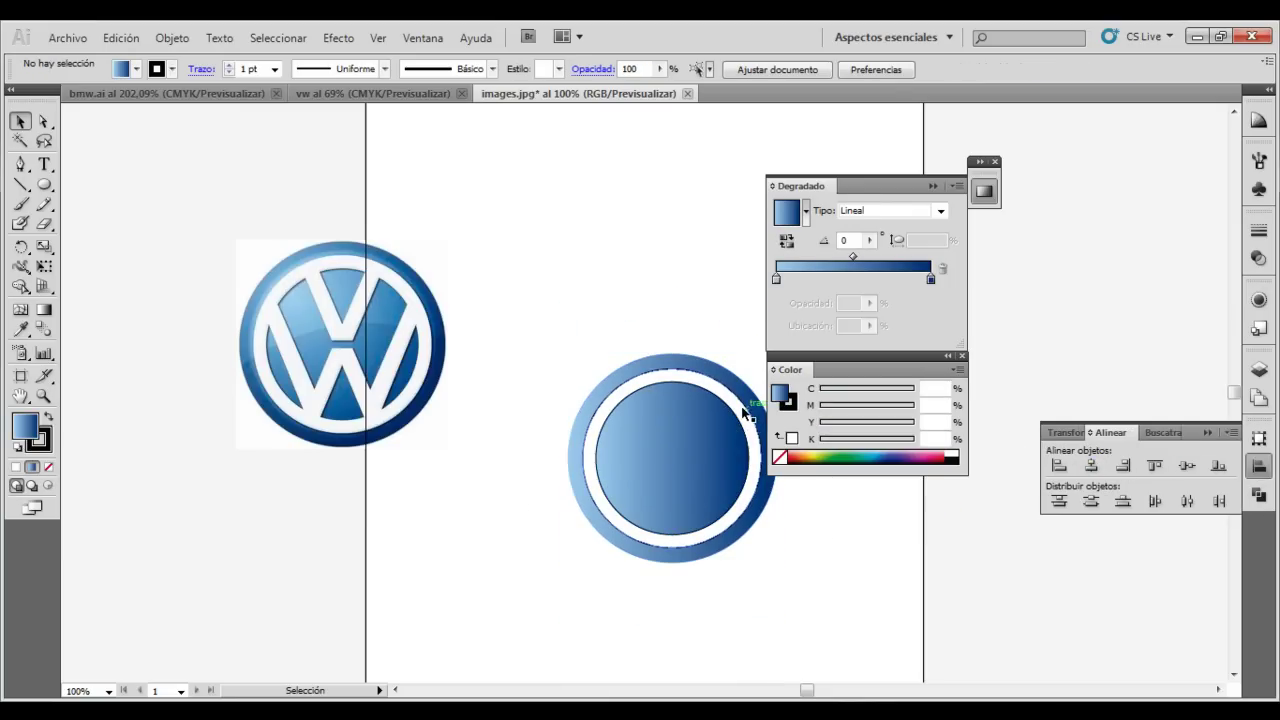
Set the white circle's stroke to None and collapse the Gradient and Color panels.
left_click(743, 413)
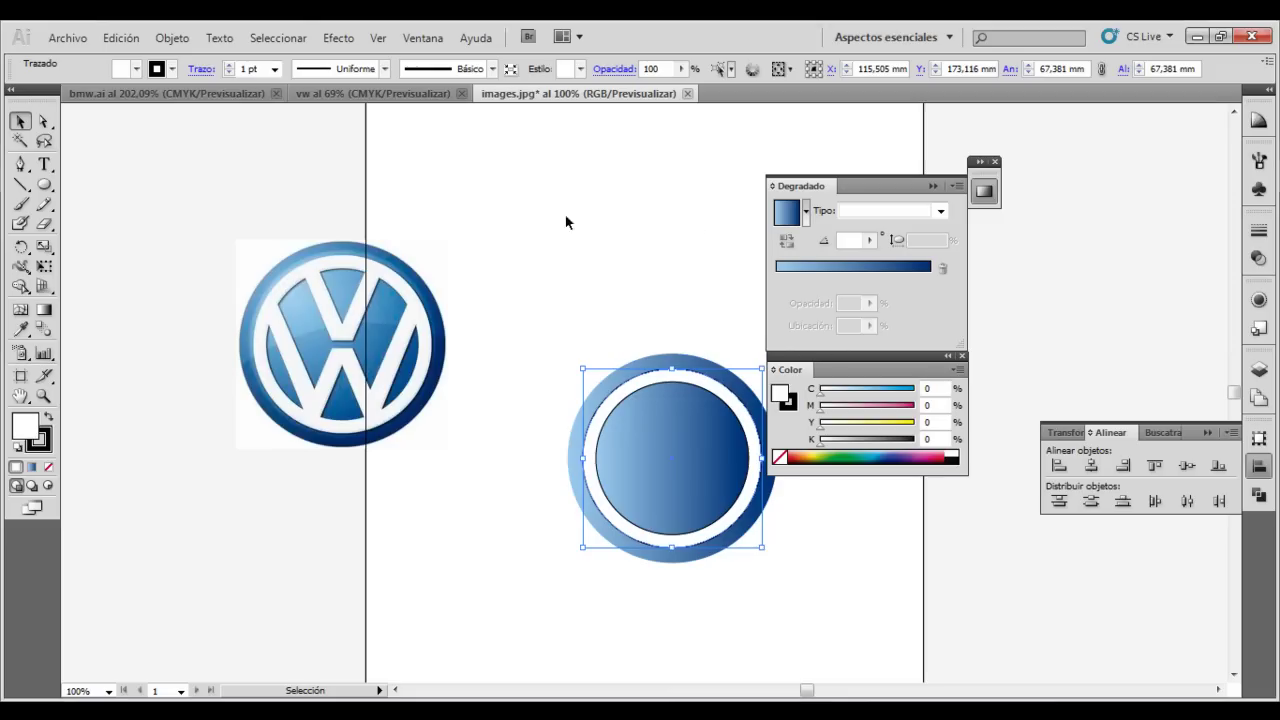
left_click(173, 69)
left_click(173, 69)
left_click(175, 69)
left_click(10, 98)
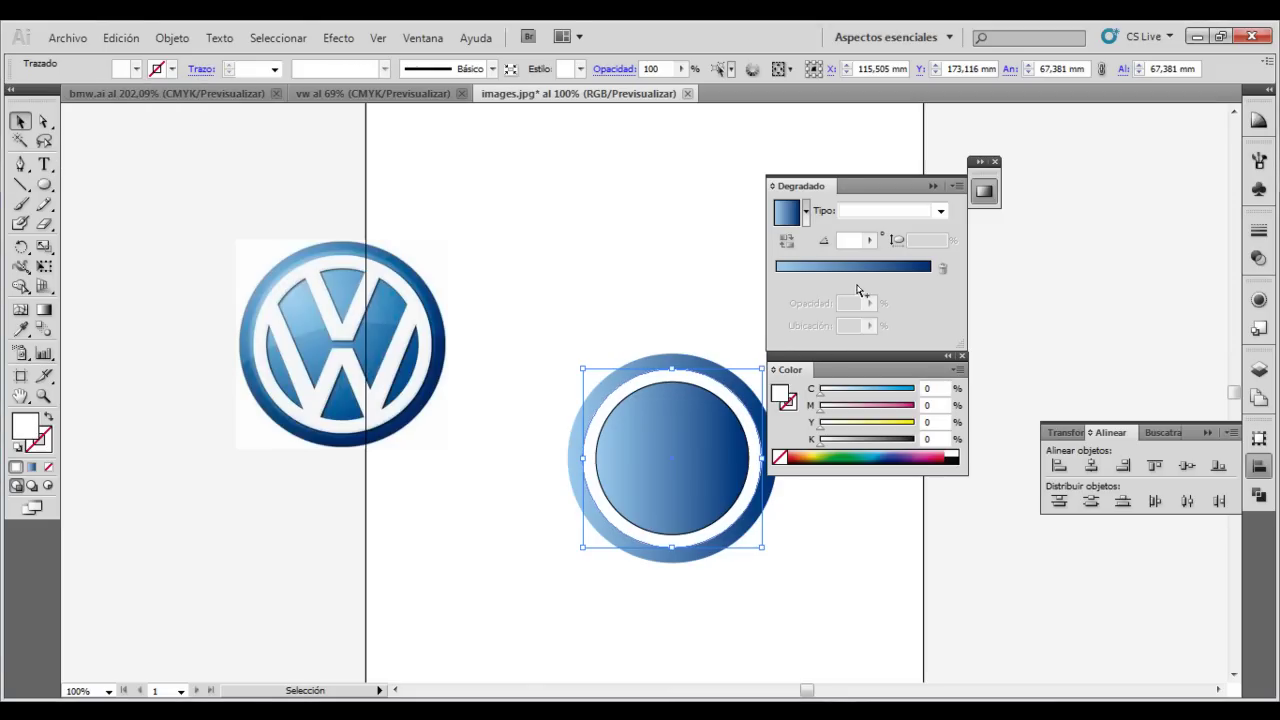
left_click(931, 187)
left_click(948, 356)
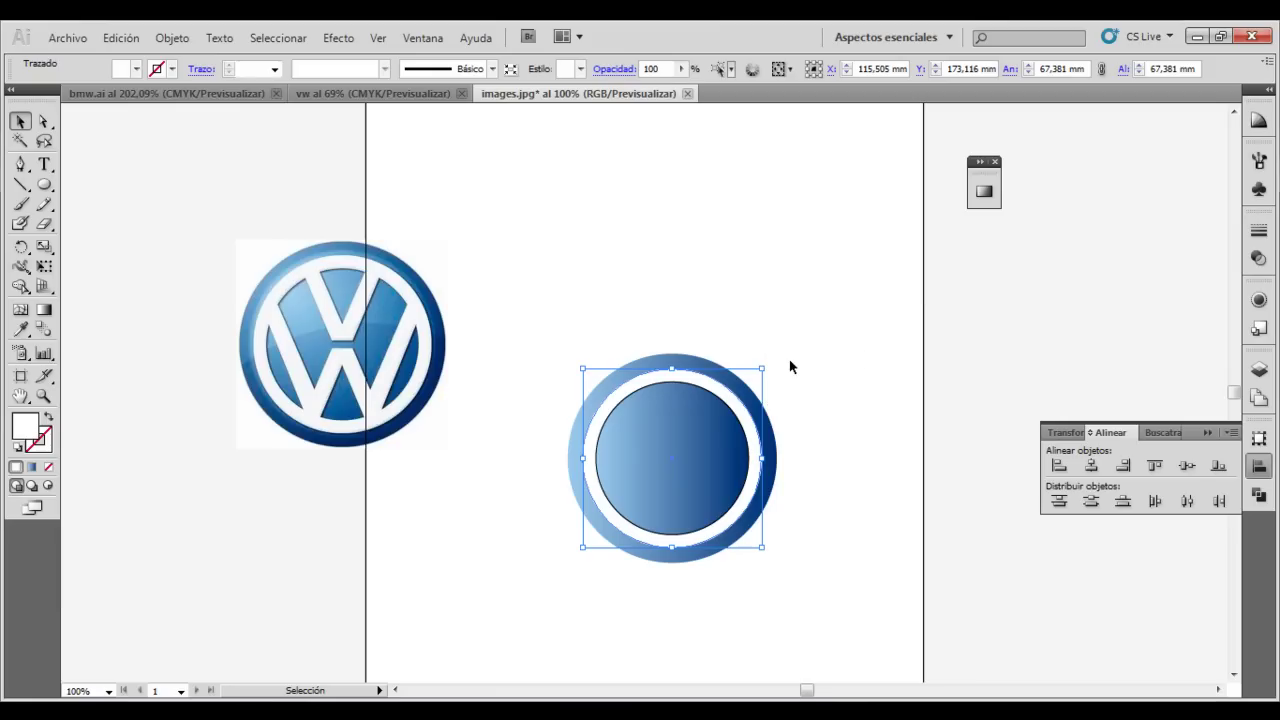
left_click(848, 429)
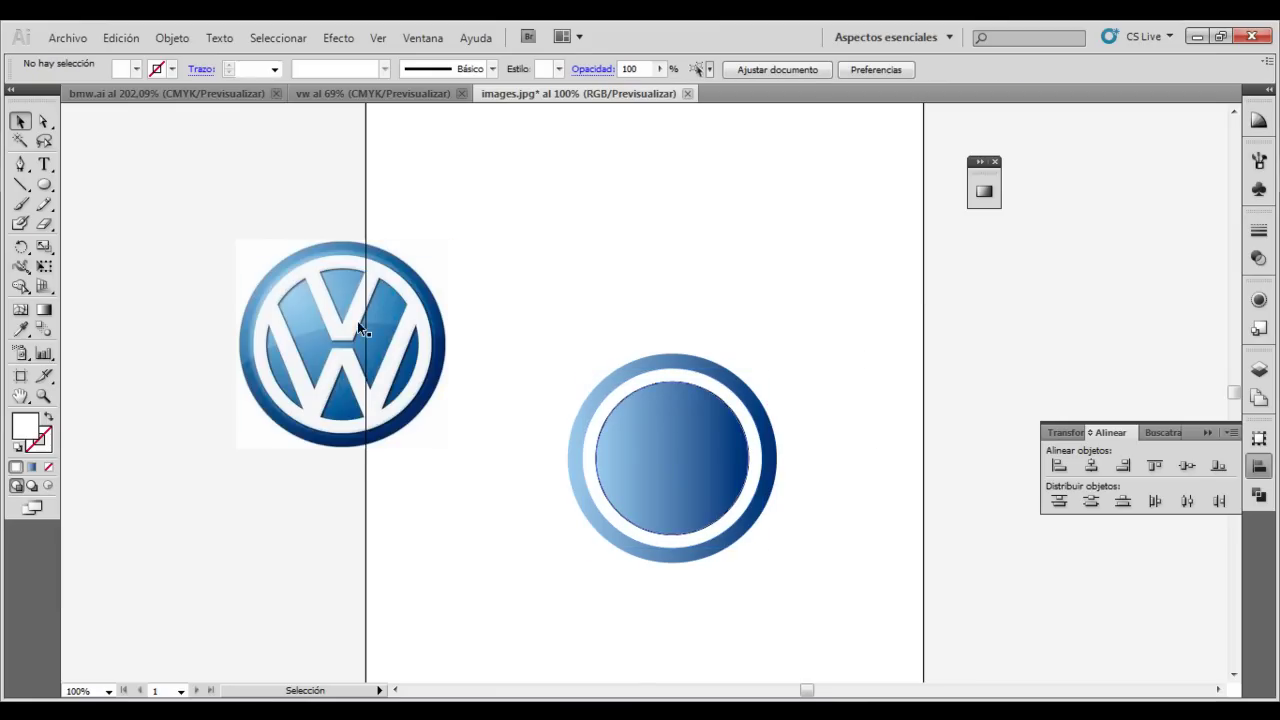
Zoom in on the reference logo and trace the V as a closed Pen path.
left_click(20, 164)
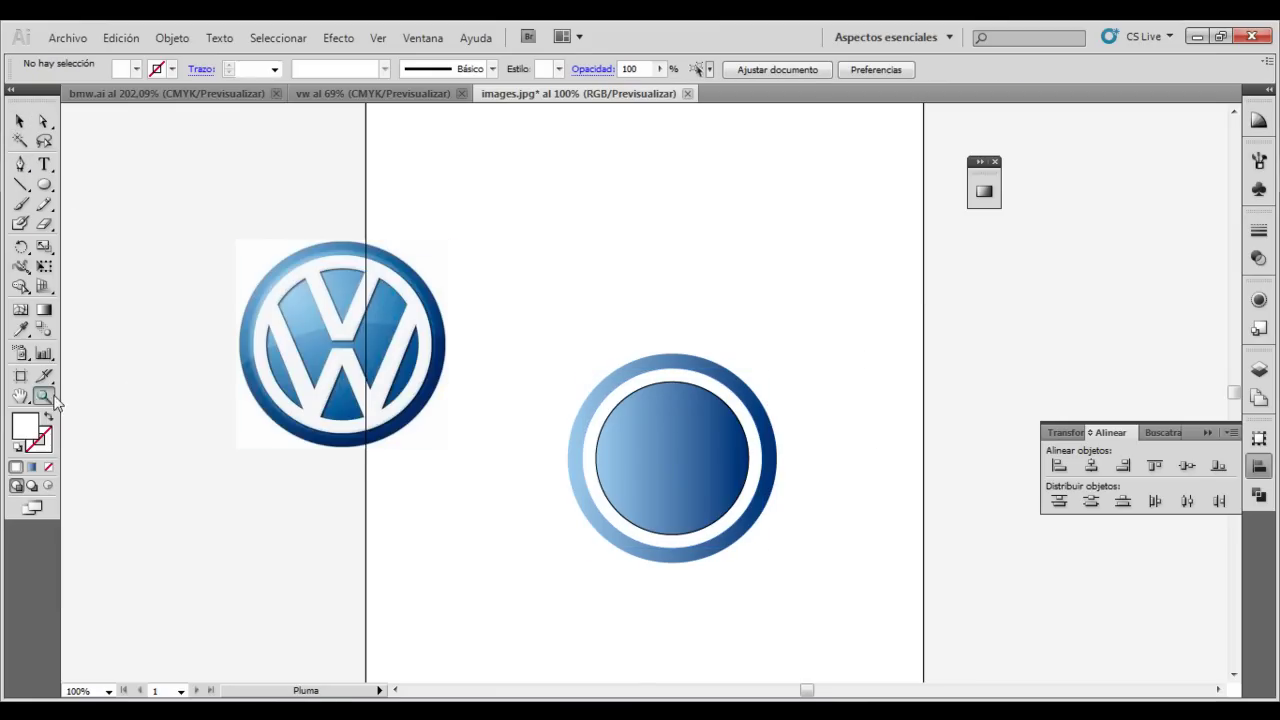
left_click(334, 313)
left_click_drag(844, 629, 822, 580)
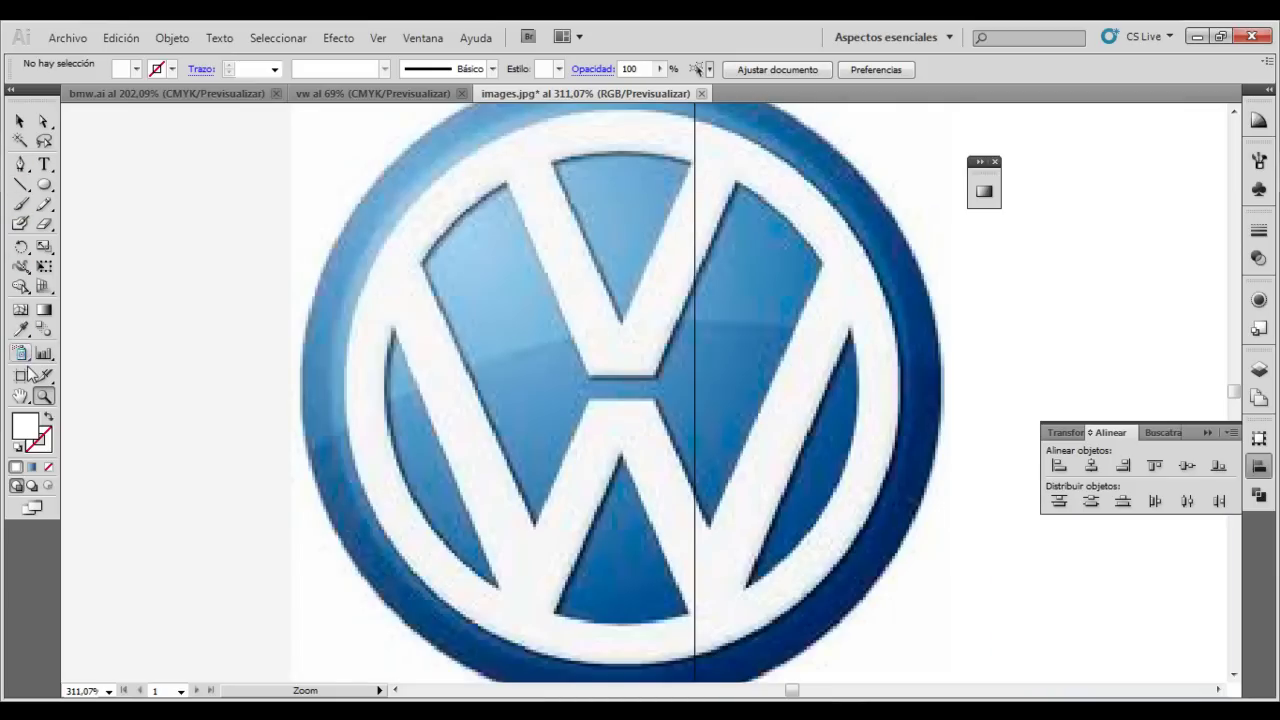
left_click(22, 166)
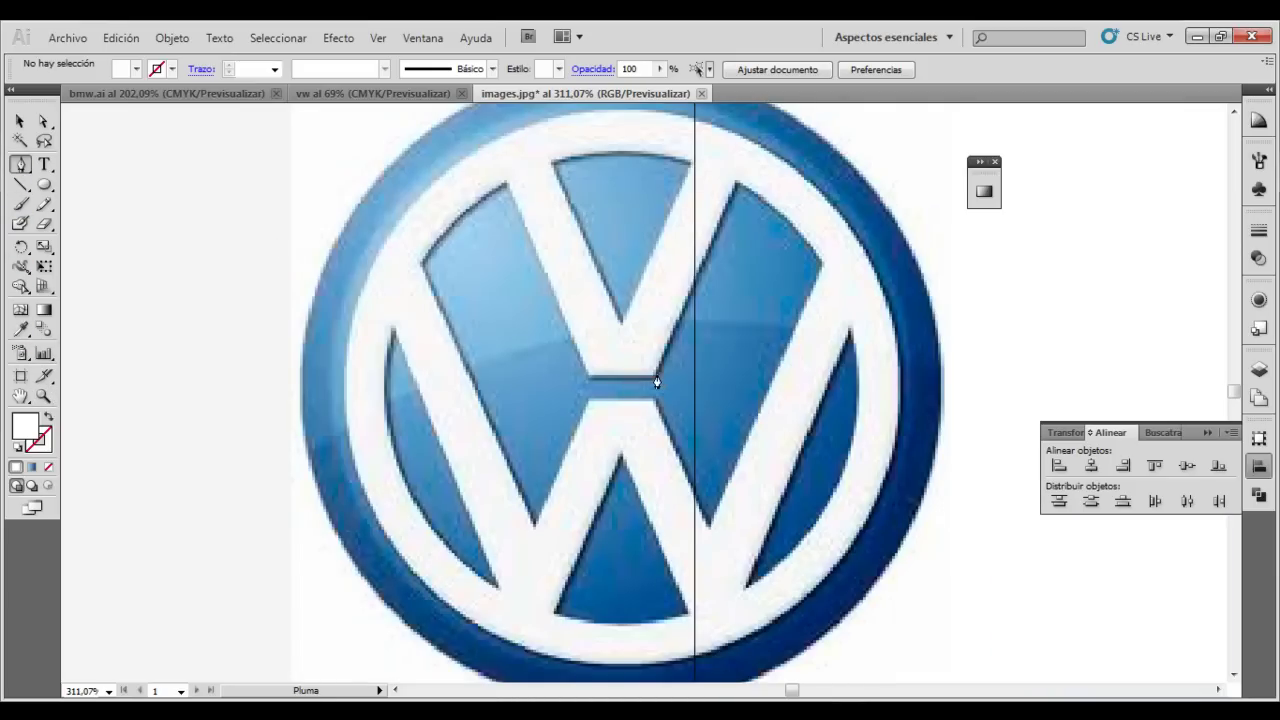
left_click(654, 377)
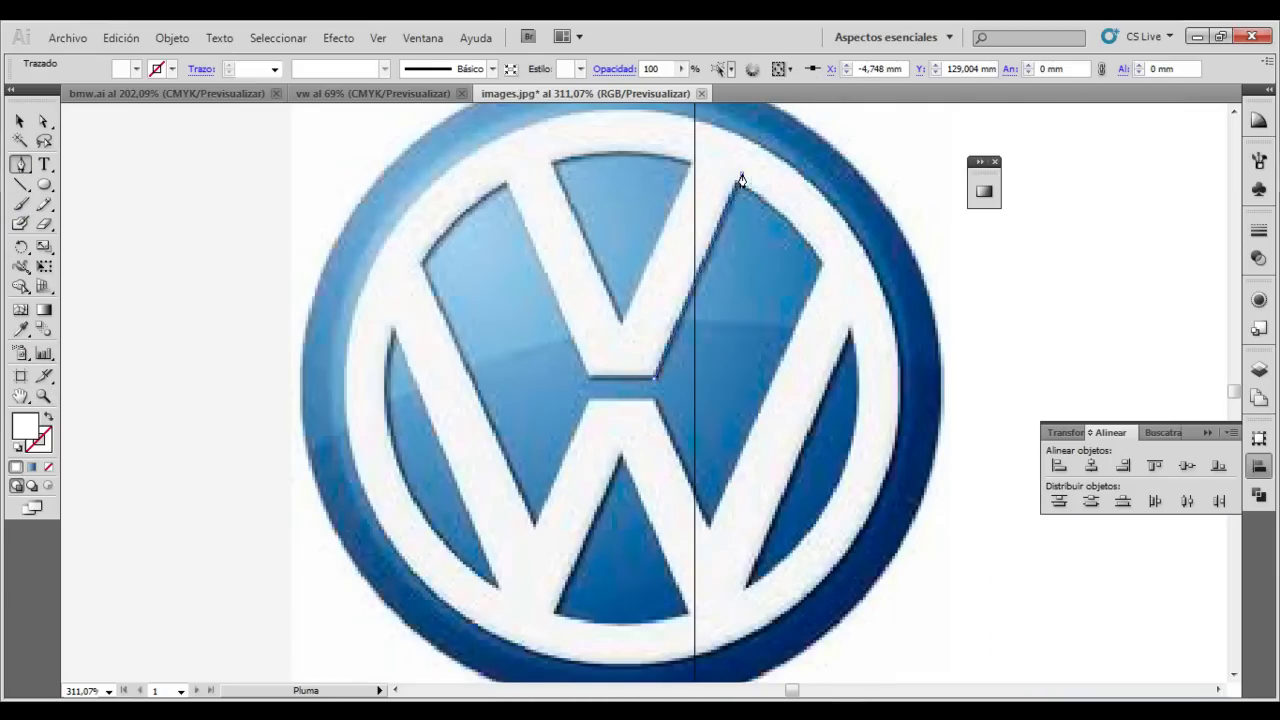
left_click(740, 176)
left_click(695, 153)
left_click(621, 323)
left_click(546, 152)
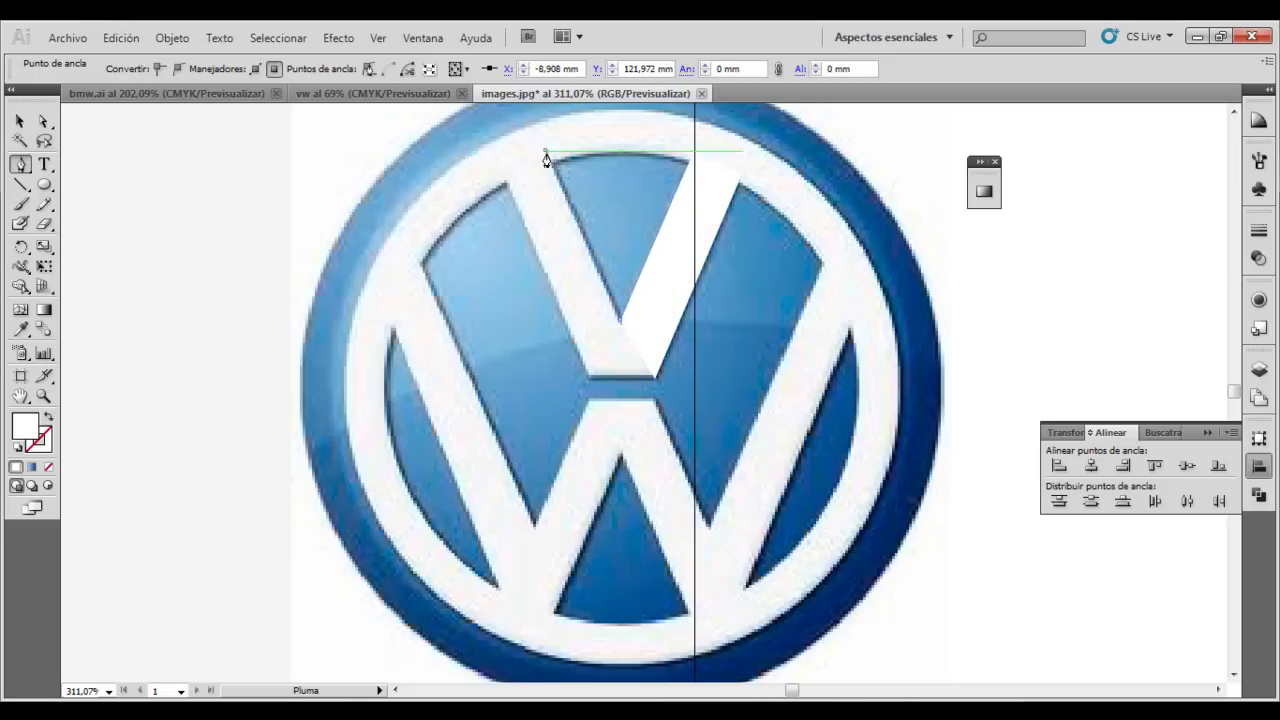
left_click(499, 169)
left_click(589, 378)
left_click(658, 379)
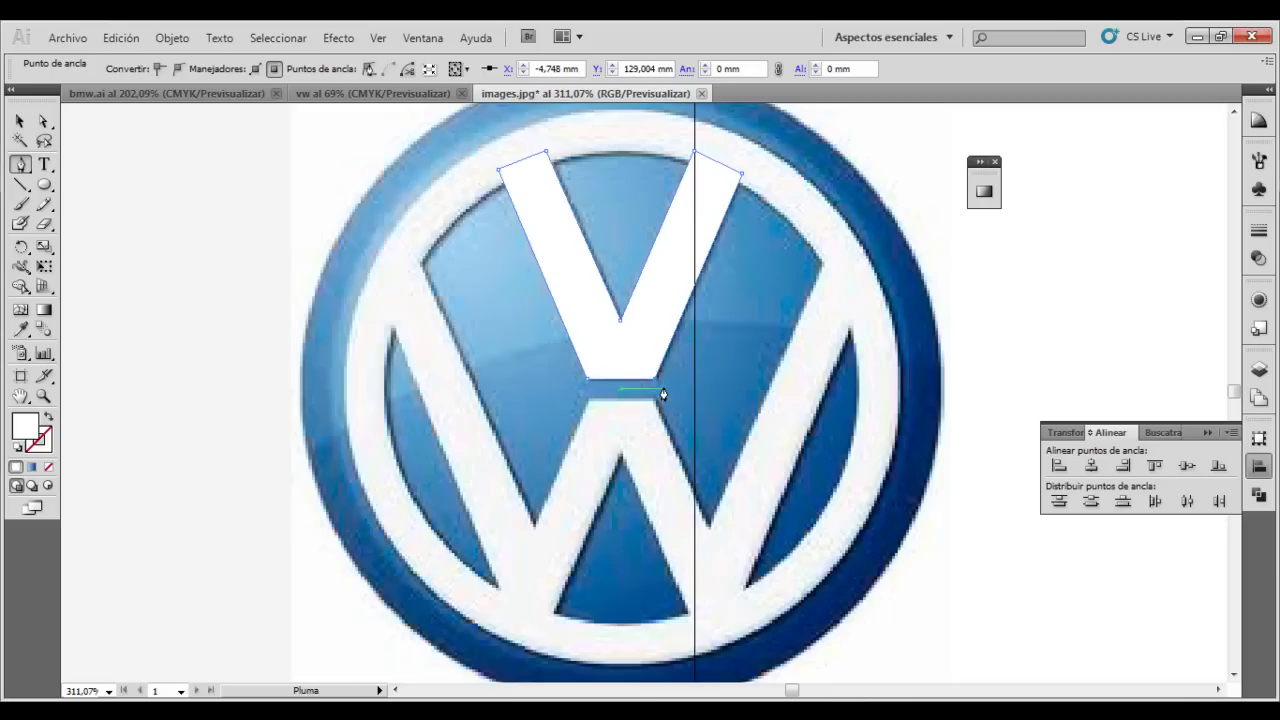
Trace the W outline anchor by anchor and close it at its starting point.
left_click(853, 323)
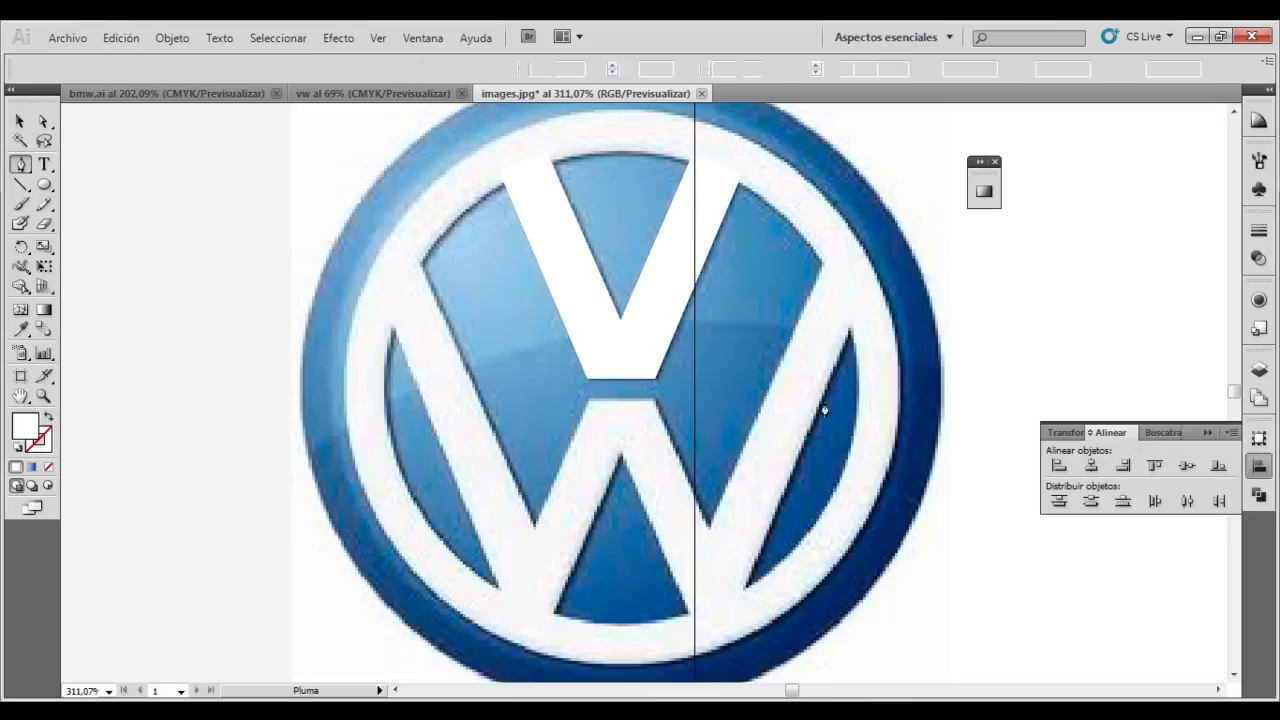
left_click(742, 597)
left_click(694, 617)
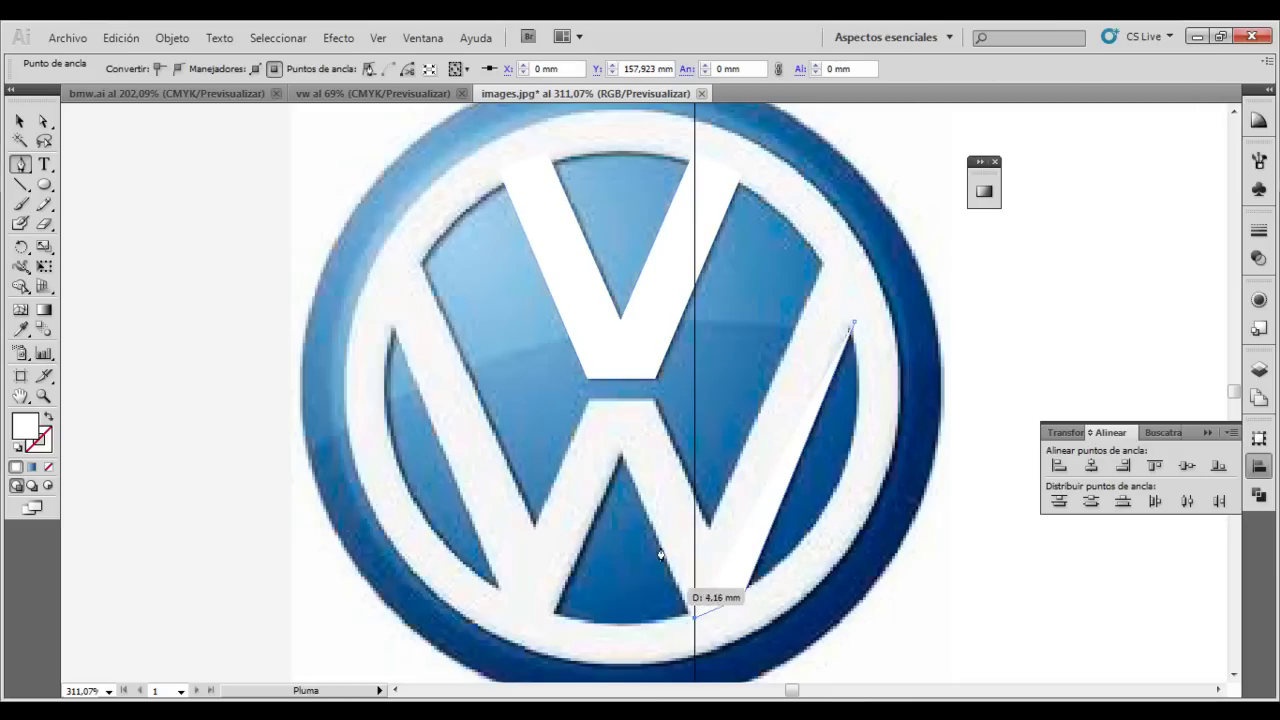
left_click(620, 456)
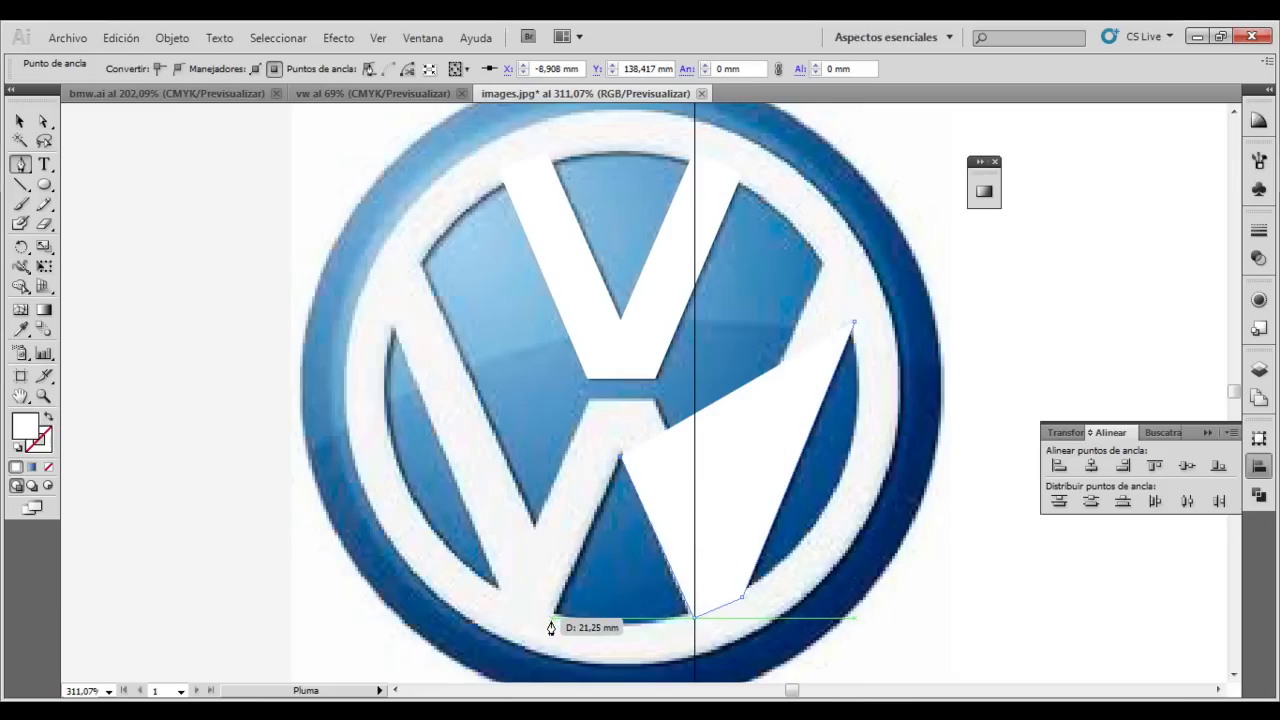
left_click(551, 618)
left_click(498, 598)
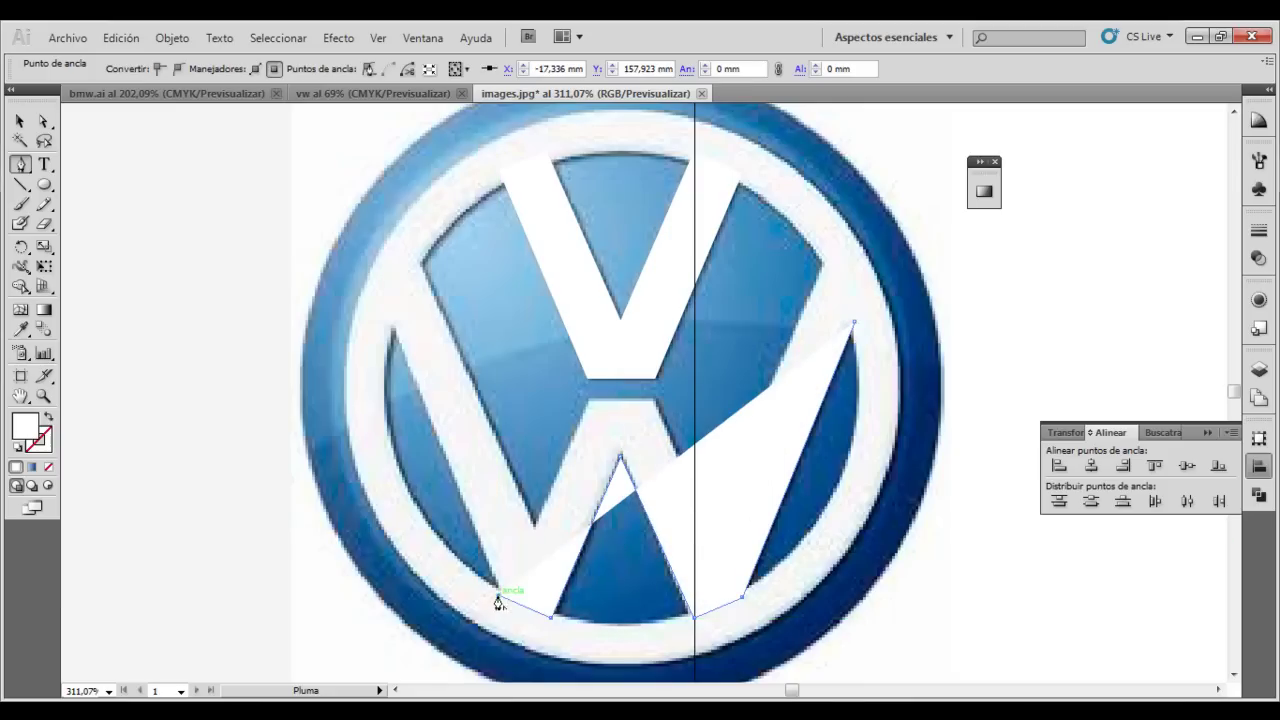
left_click(390, 322)
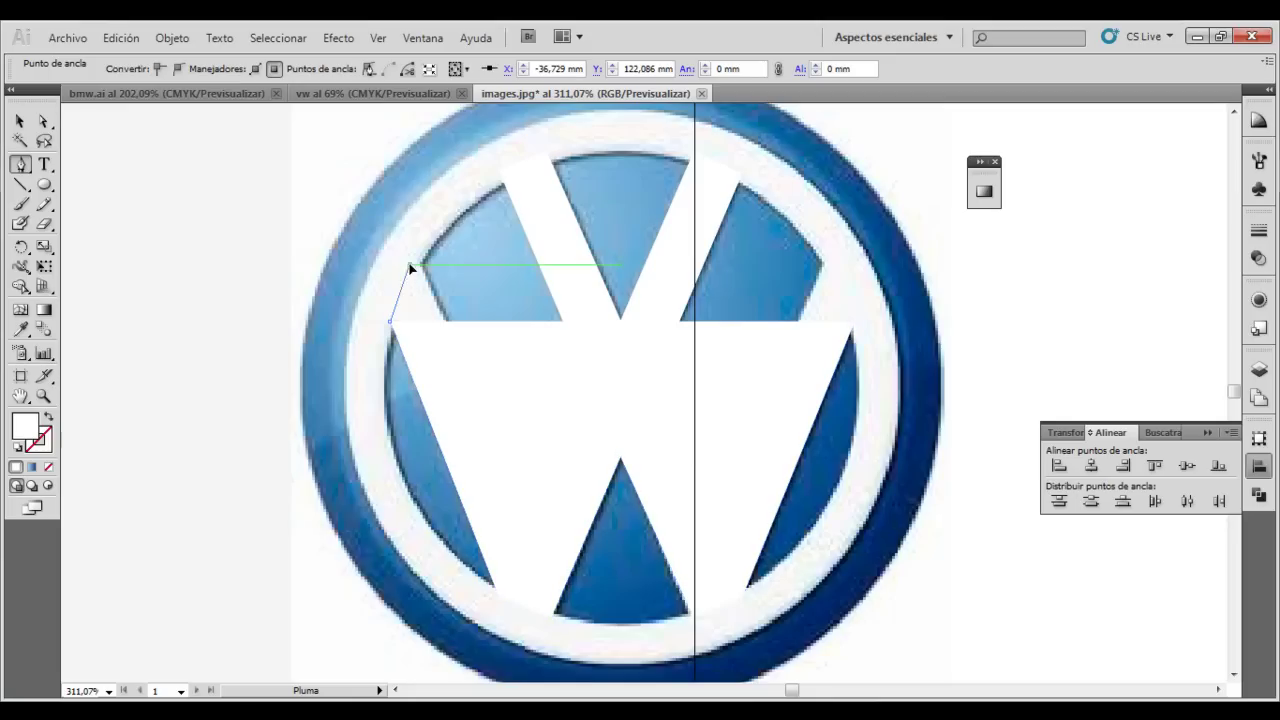
left_click(412, 257)
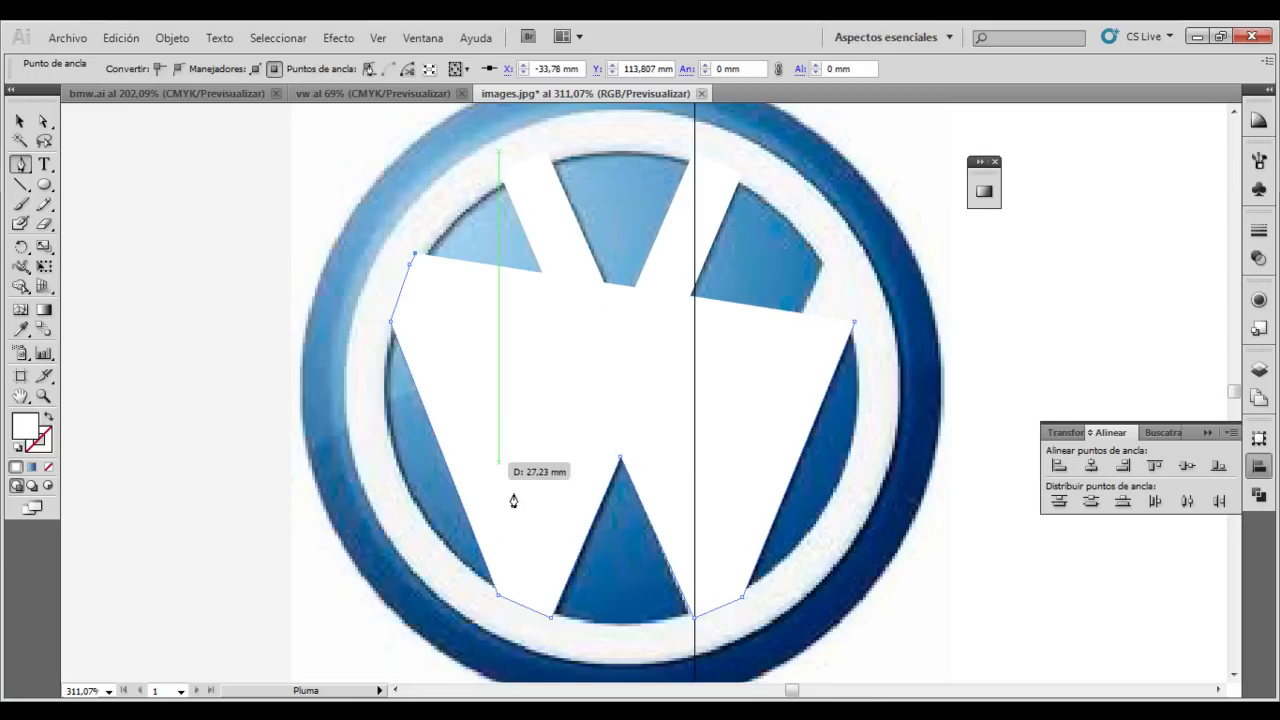
left_click(530, 516)
left_click(589, 401)
left_click(654, 404)
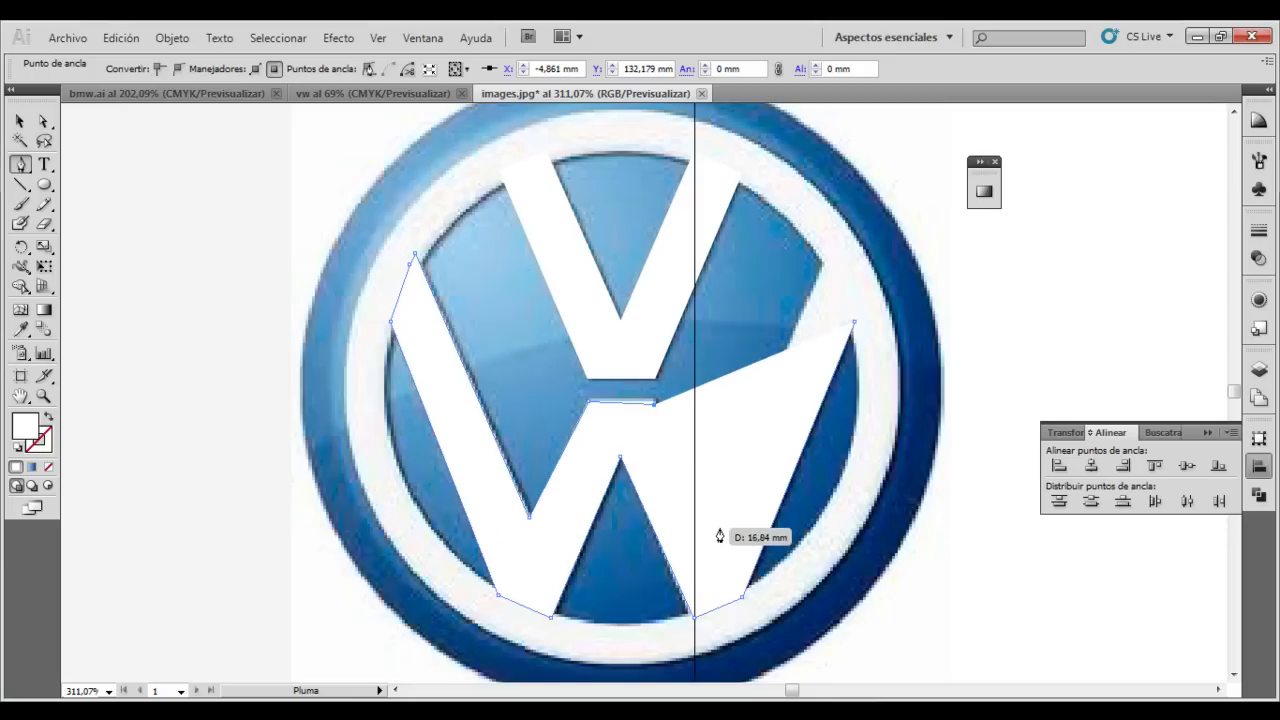
left_click(719, 538)
left_click(828, 261)
left_click(854, 322)
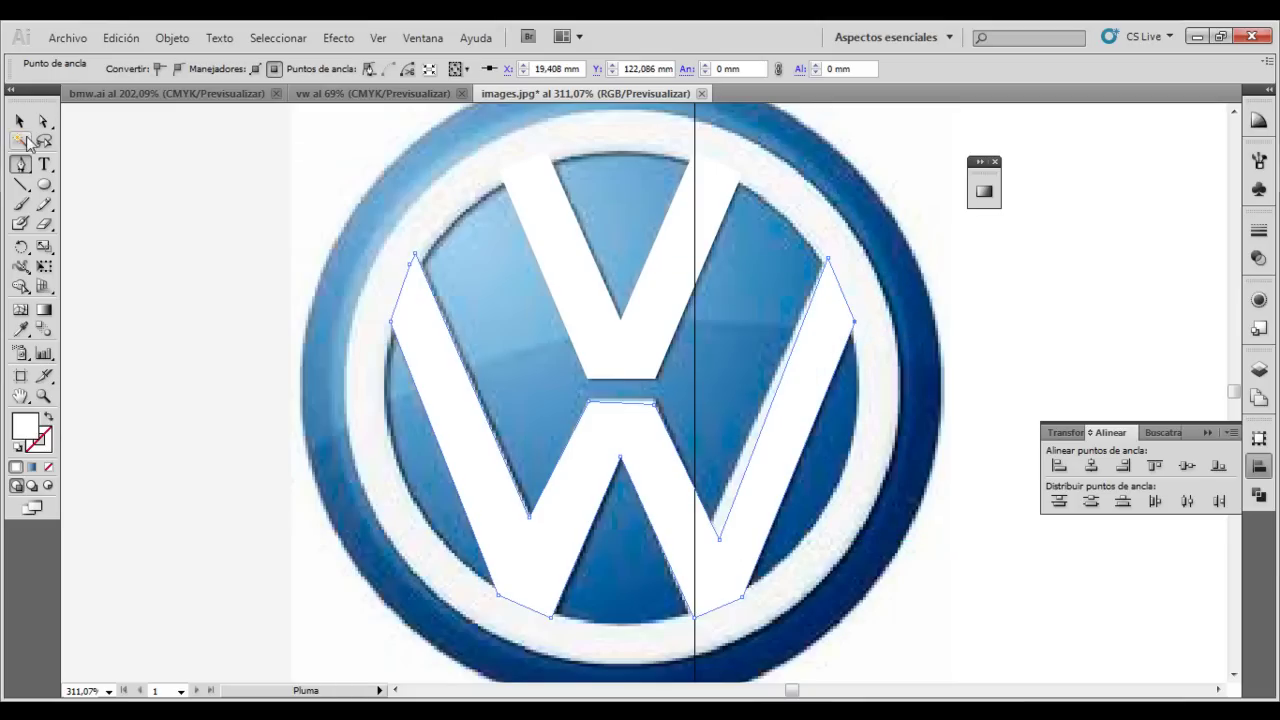
left_click(43, 120)
Reposition the inner anchor on the W's right stroke with the Direct Selection tool.
left_click(313, 297)
left_click(525, 494)
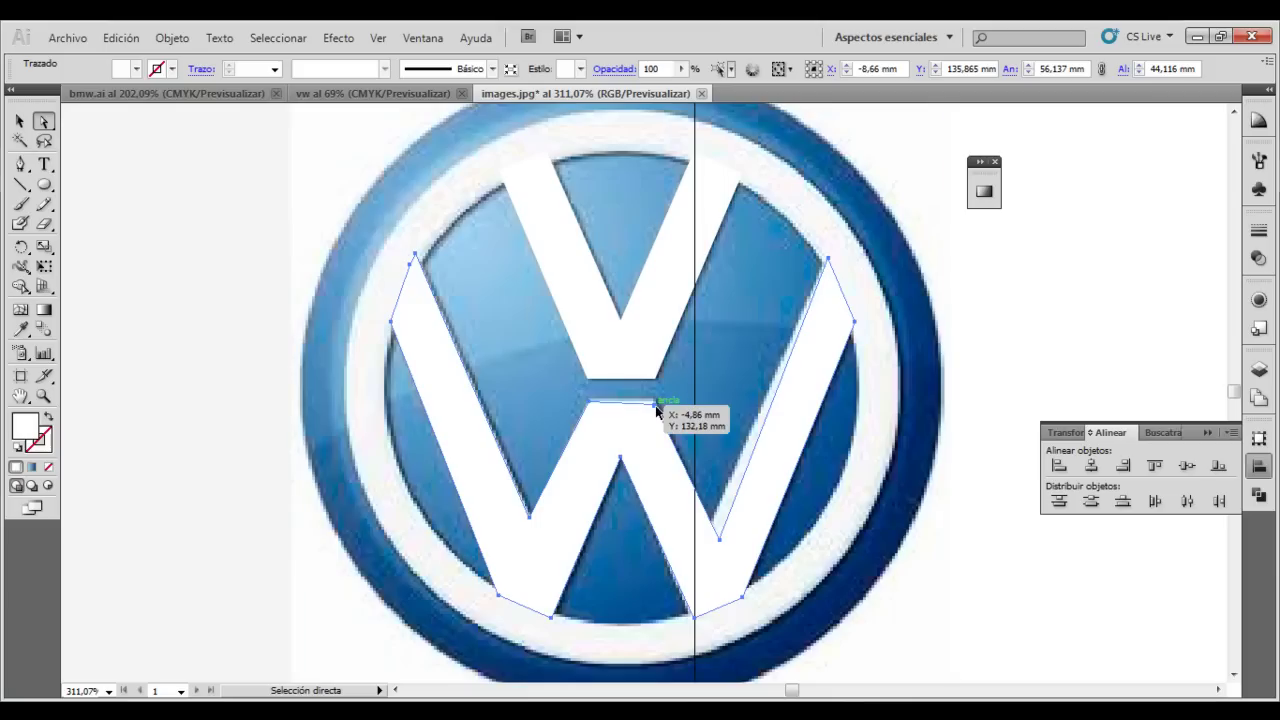
key("v")
key("a")
left_click(1010, 395)
left_click(762, 434)
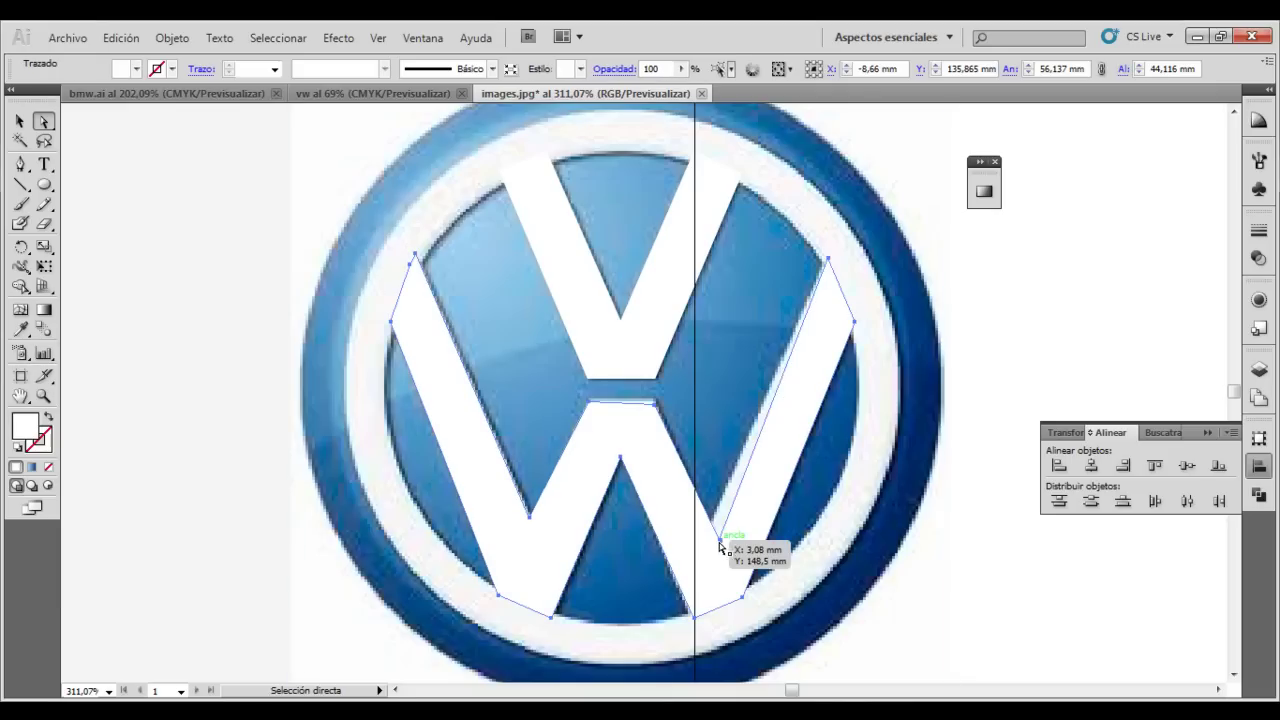
left_click_drag(719, 542, 721, 540)
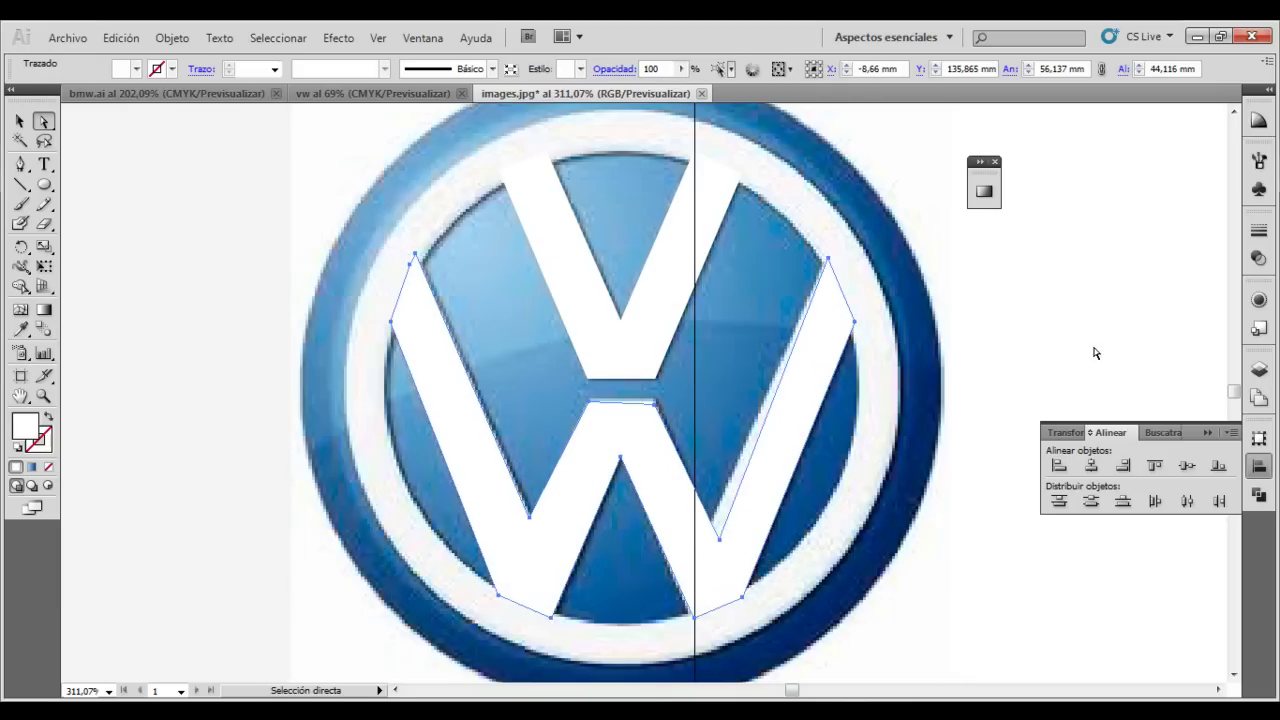
left_click(1095, 352)
left_click(719, 541)
left_click_drag(719, 540, 714, 528)
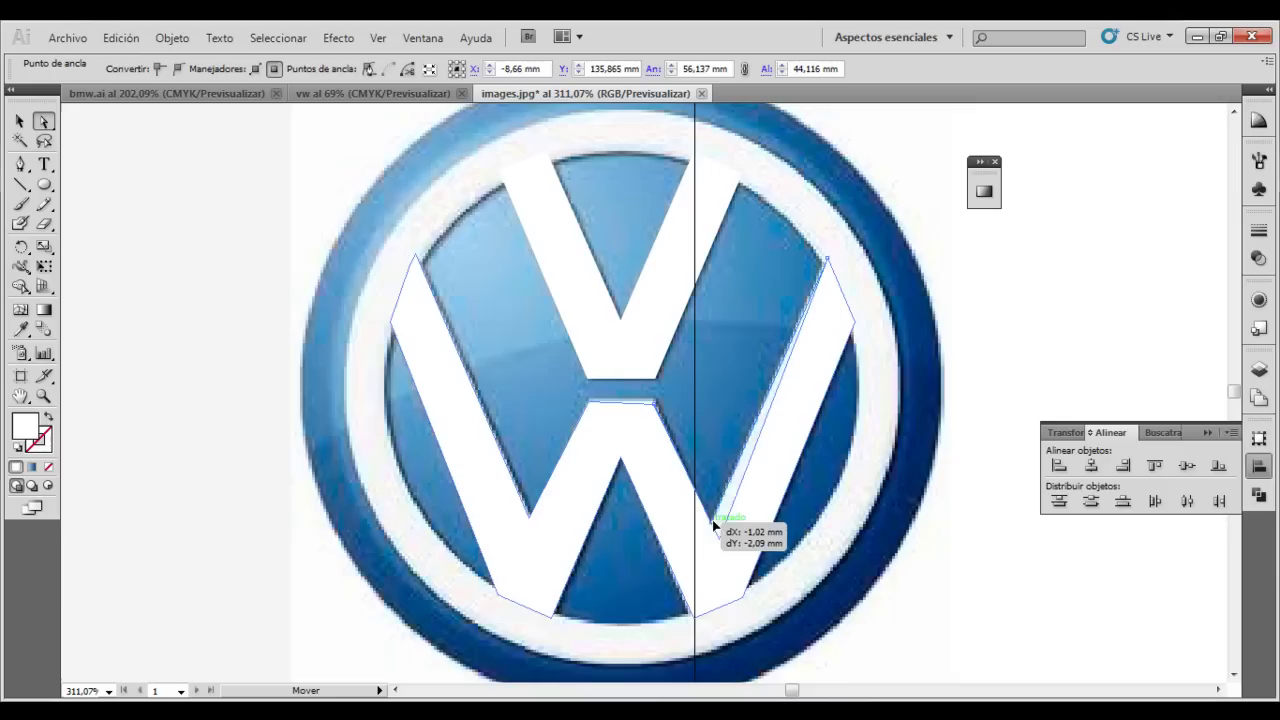
Snap the W's bottom anchor onto the centre guide and select it together with the V for grouping.
left_click(655, 401)
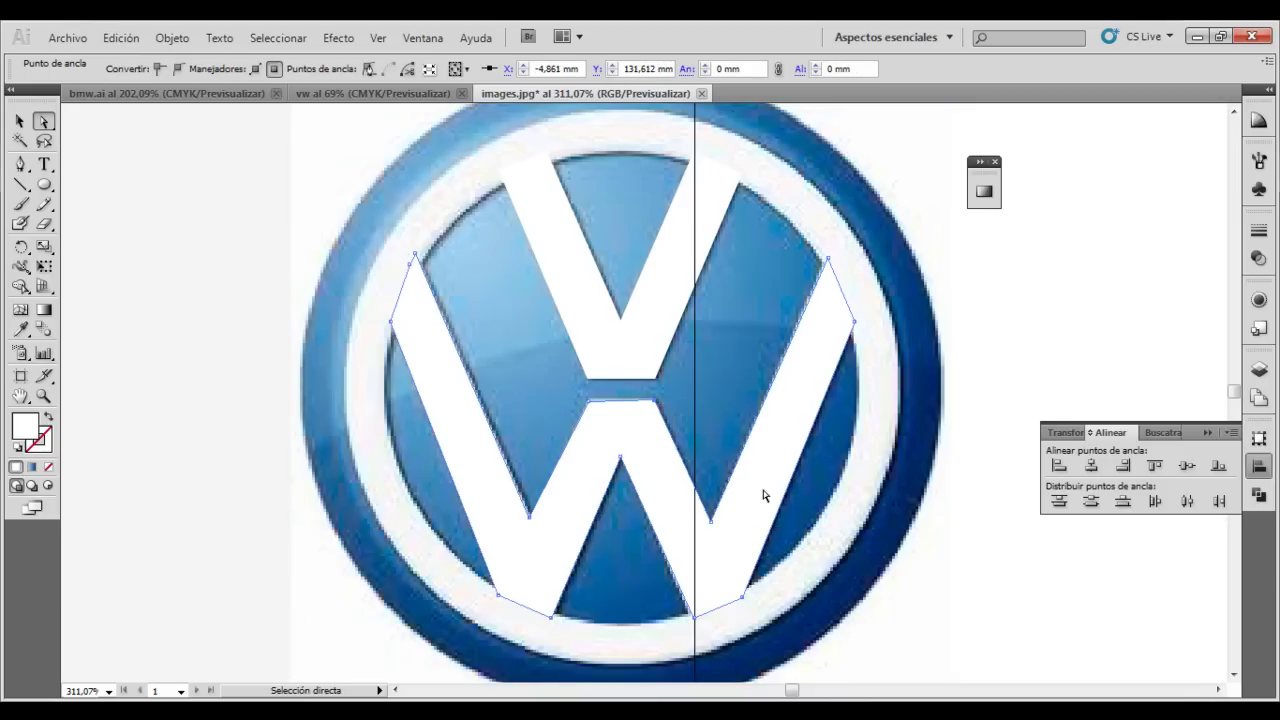
left_click_drag(687, 621, 694, 622)
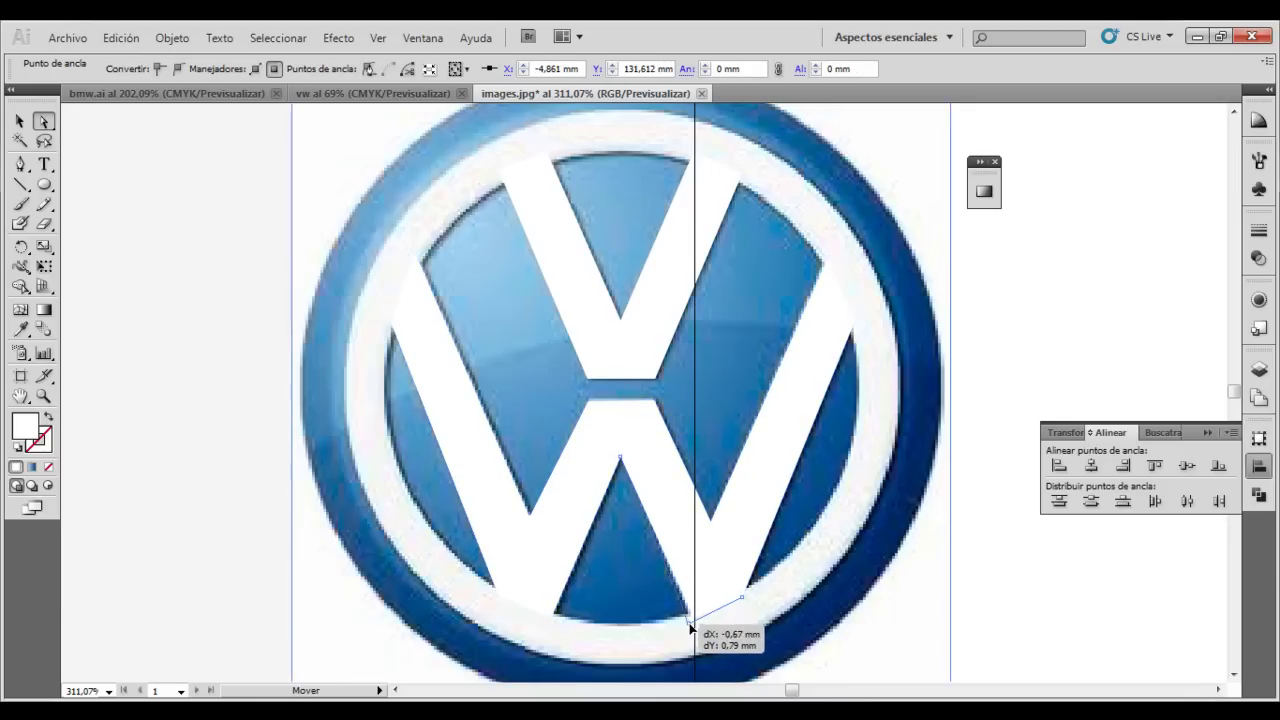
key("v")
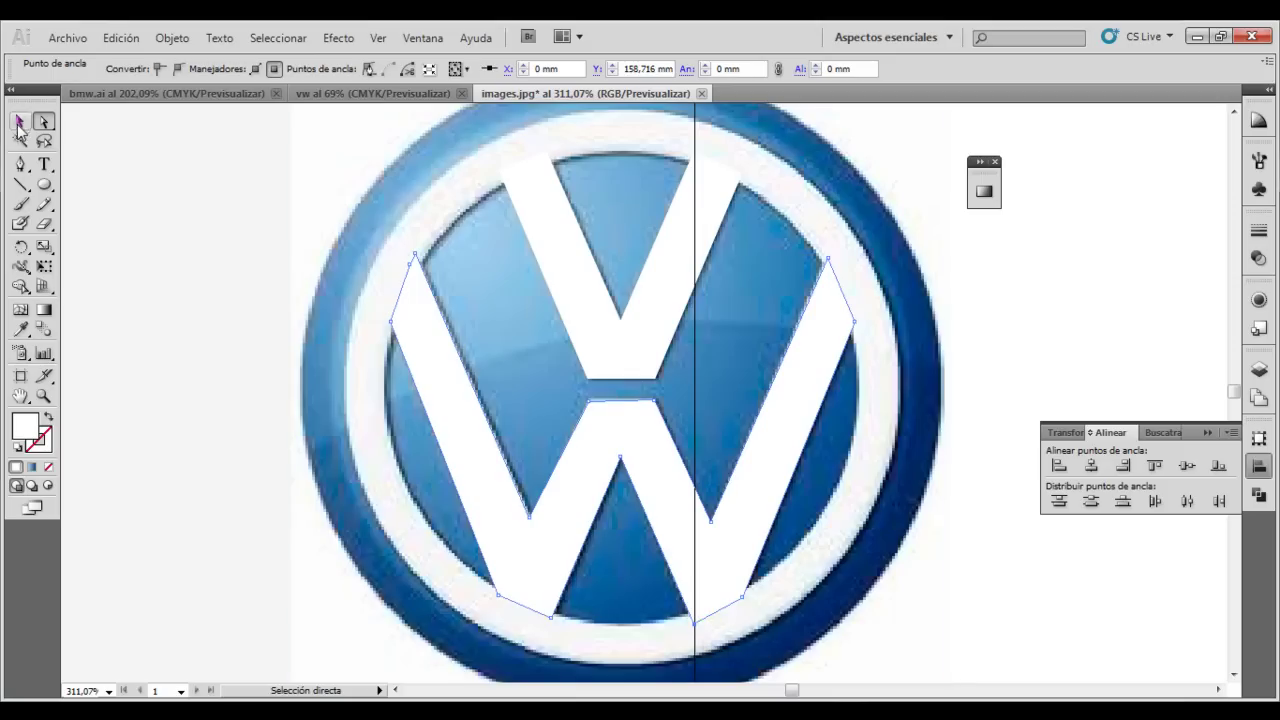
left_click(556, 228)
right_click(562, 252)
Group the W and V shapes and zoom out to reveal the gradient circle.
left_click(610, 331)
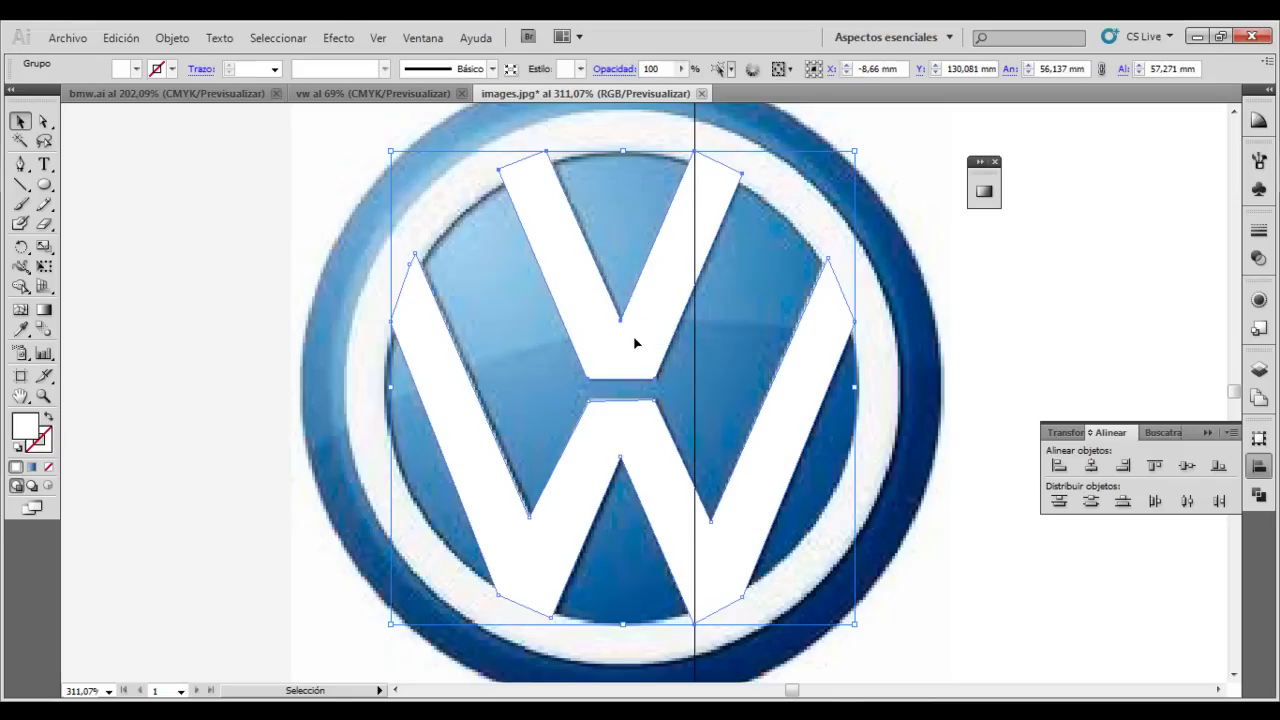
left_click(43, 396)
left_click(397, 437, "alt")
left_click(397, 437, "alt")
left_click(1067, 381, "alt")
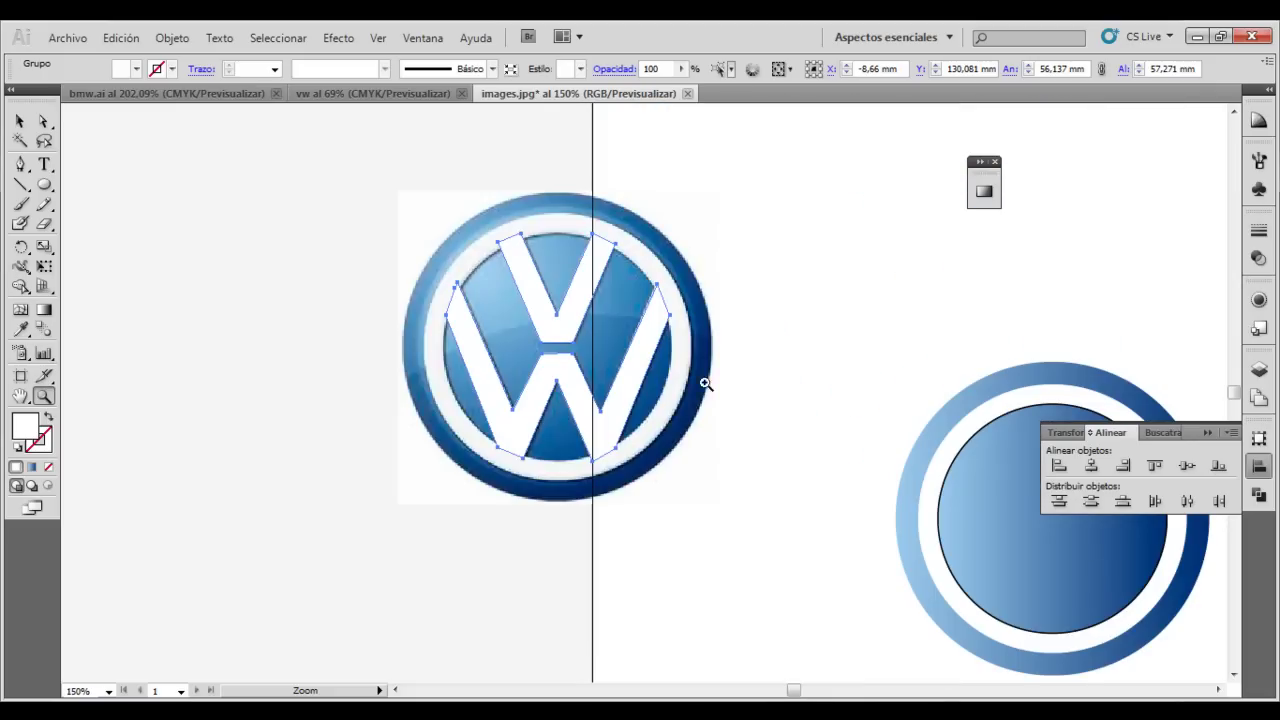
Drag the W group onto the blue gradient disc and nudge it into centred position.
left_click(19, 120)
left_click_drag(539, 373, 1074, 547)
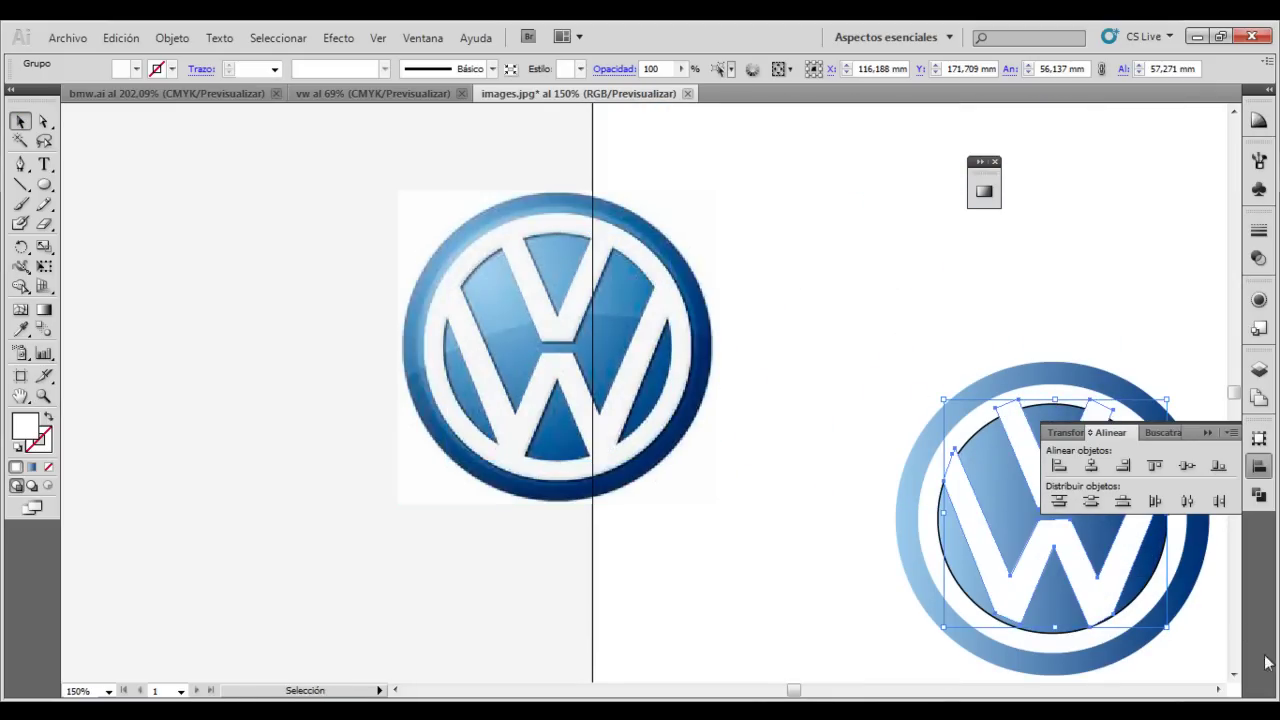
left_click(1234, 675)
scroll(650, 400, "right", 5)
left_click_drag(720, 540, 721, 547)
left_click(926, 420)
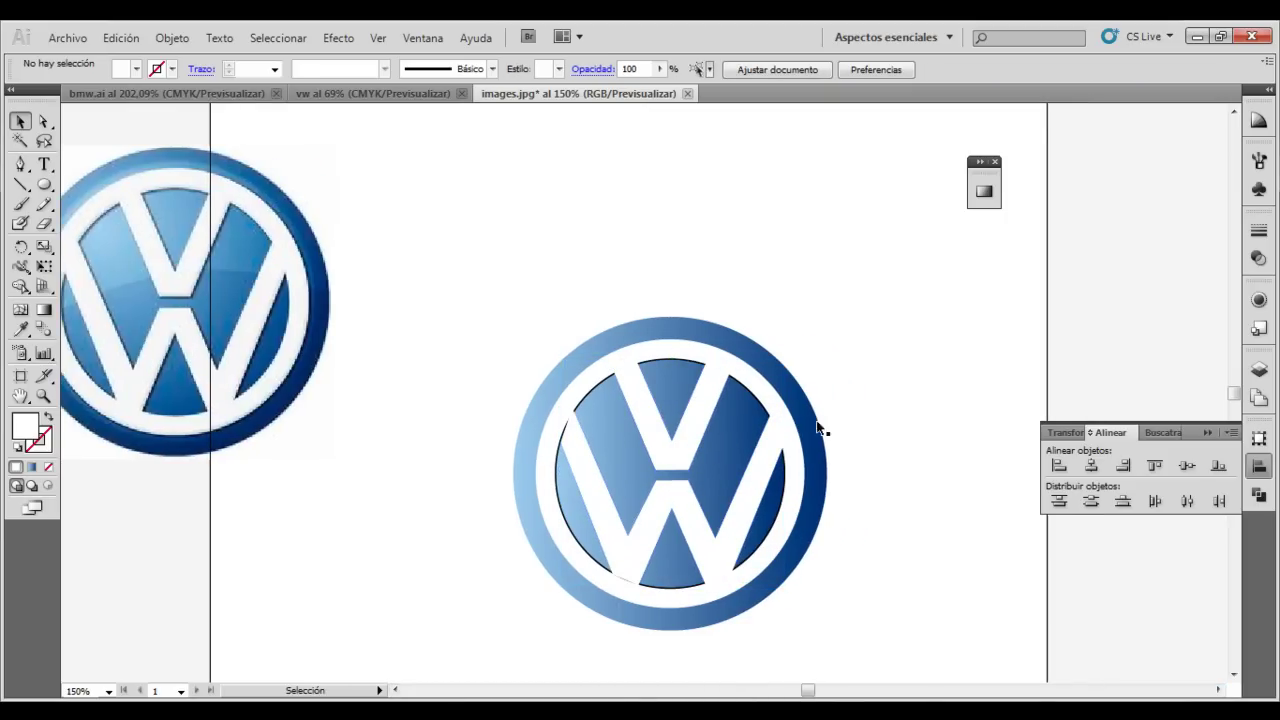
left_click(685, 464)
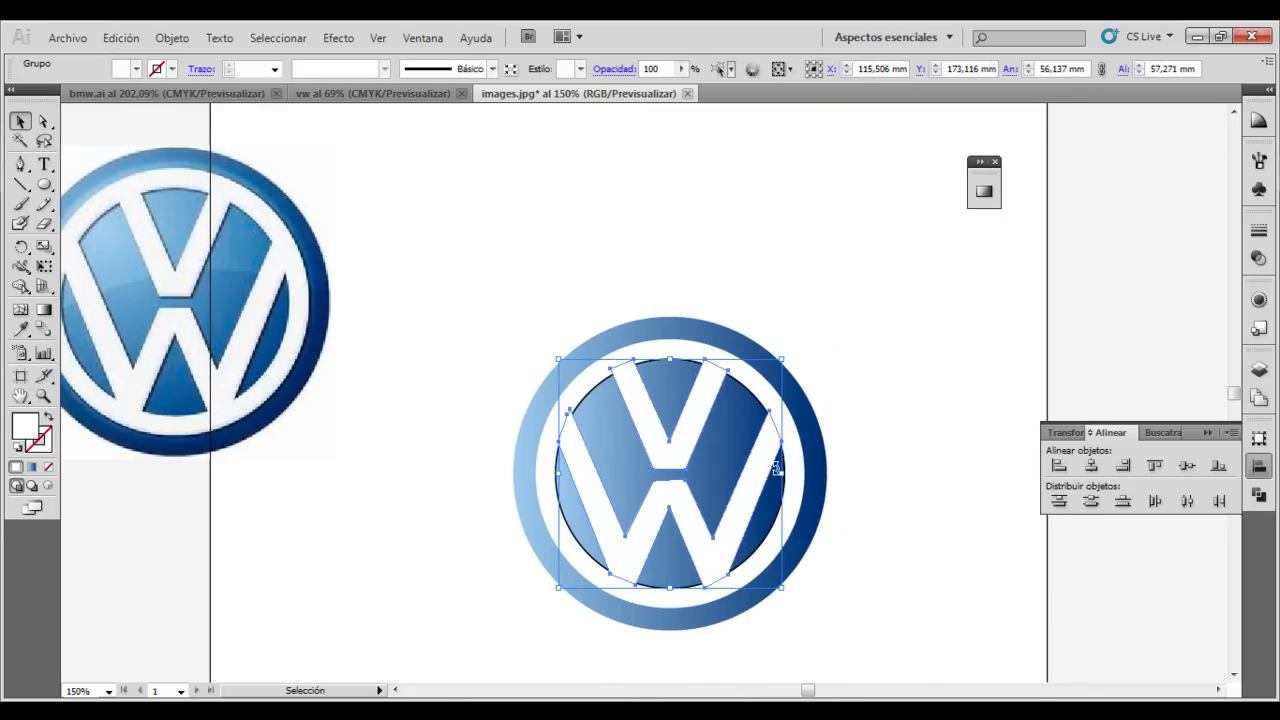
left_click(891, 434)
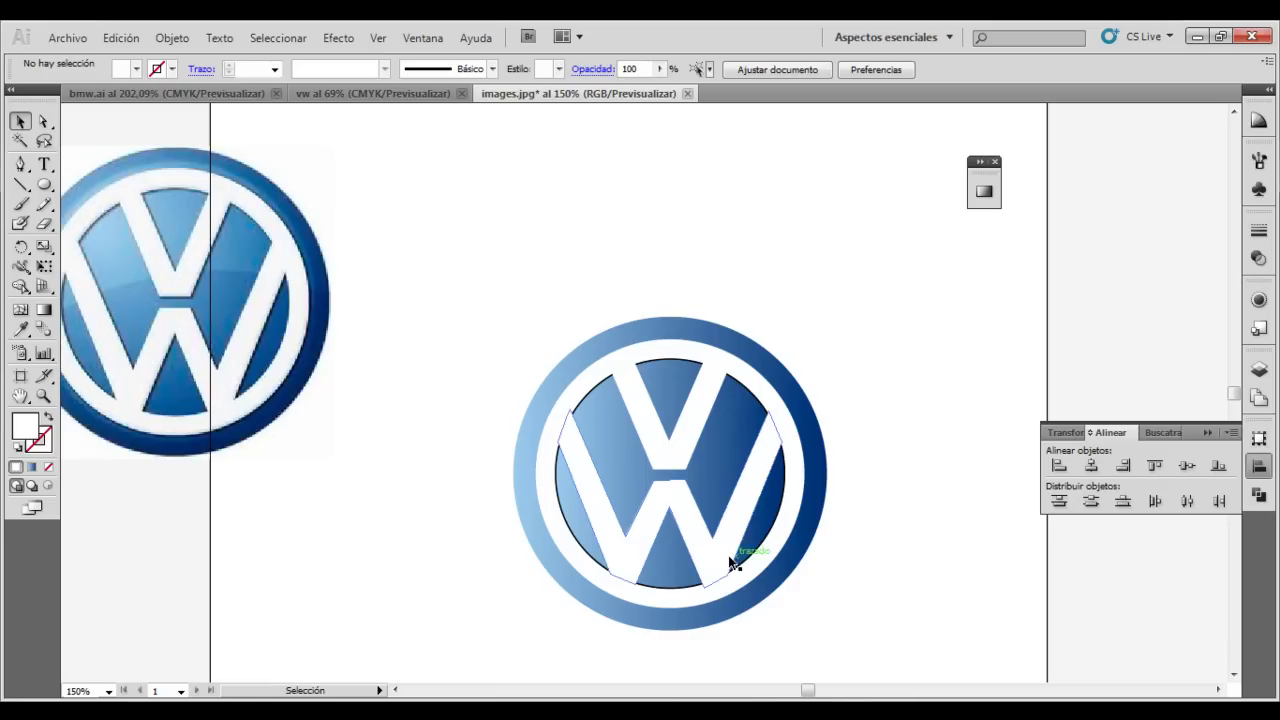
Draw a first inner-edge line on the W with a black 2 pt stroke and no fill.
left_click(20, 184)
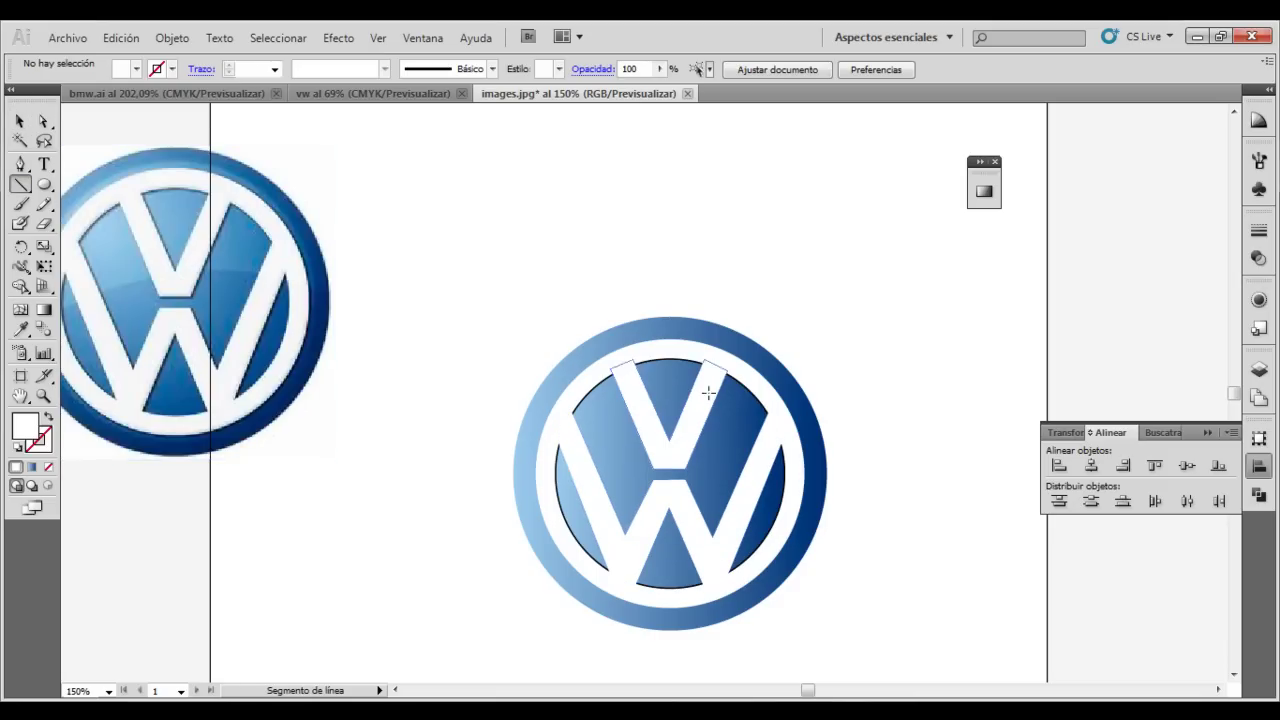
left_click_drag(724, 378, 684, 468)
left_click(172, 69)
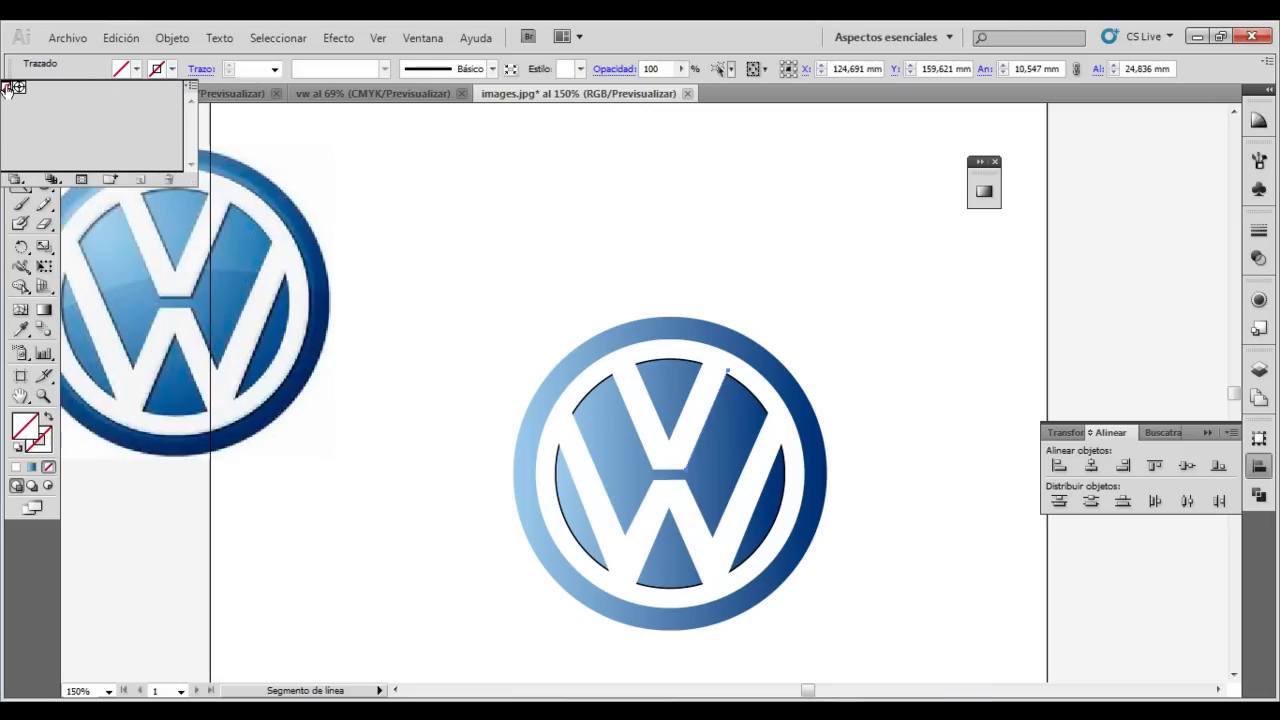
left_click(30, 432)
double_click(30, 432)
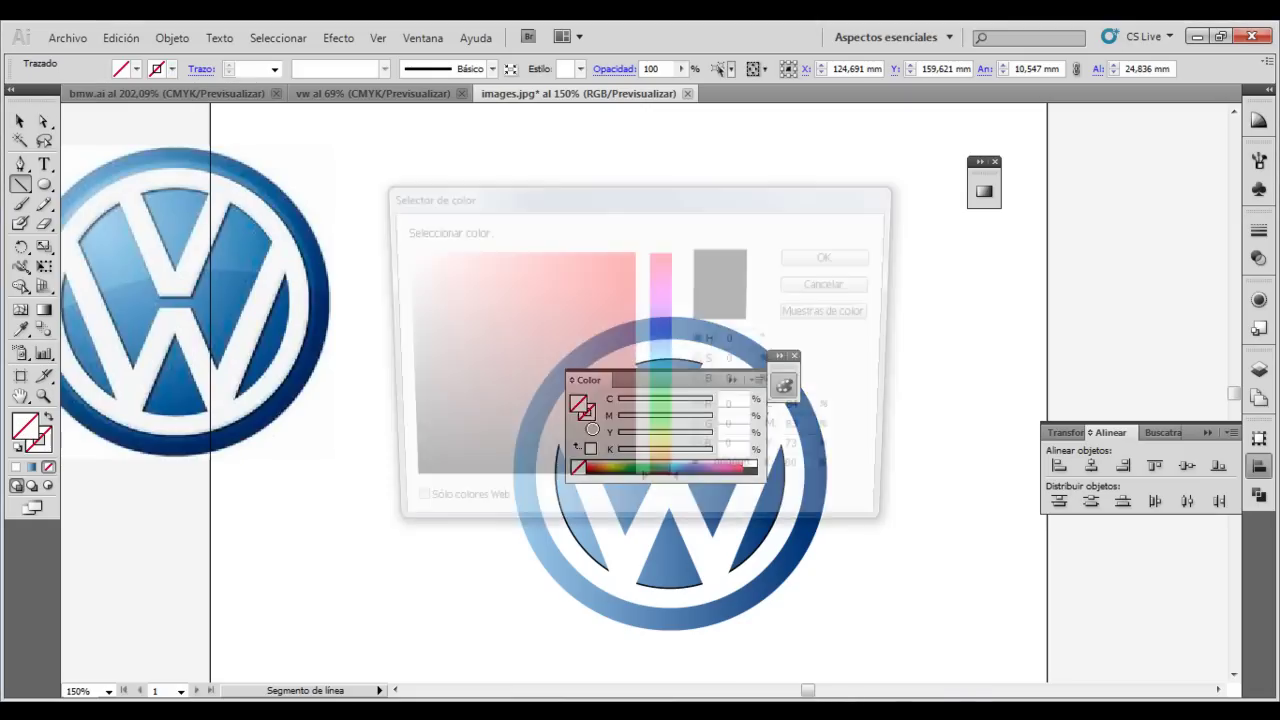
left_click(834, 257)
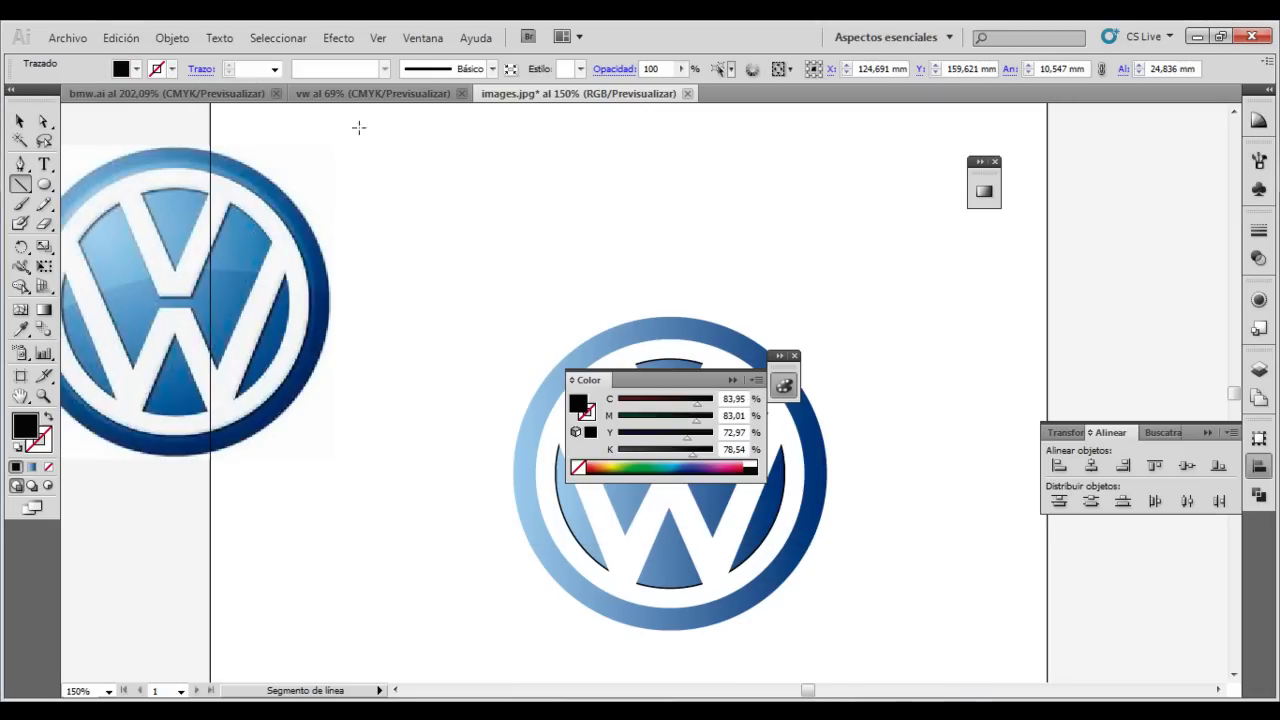
left_click(48, 466)
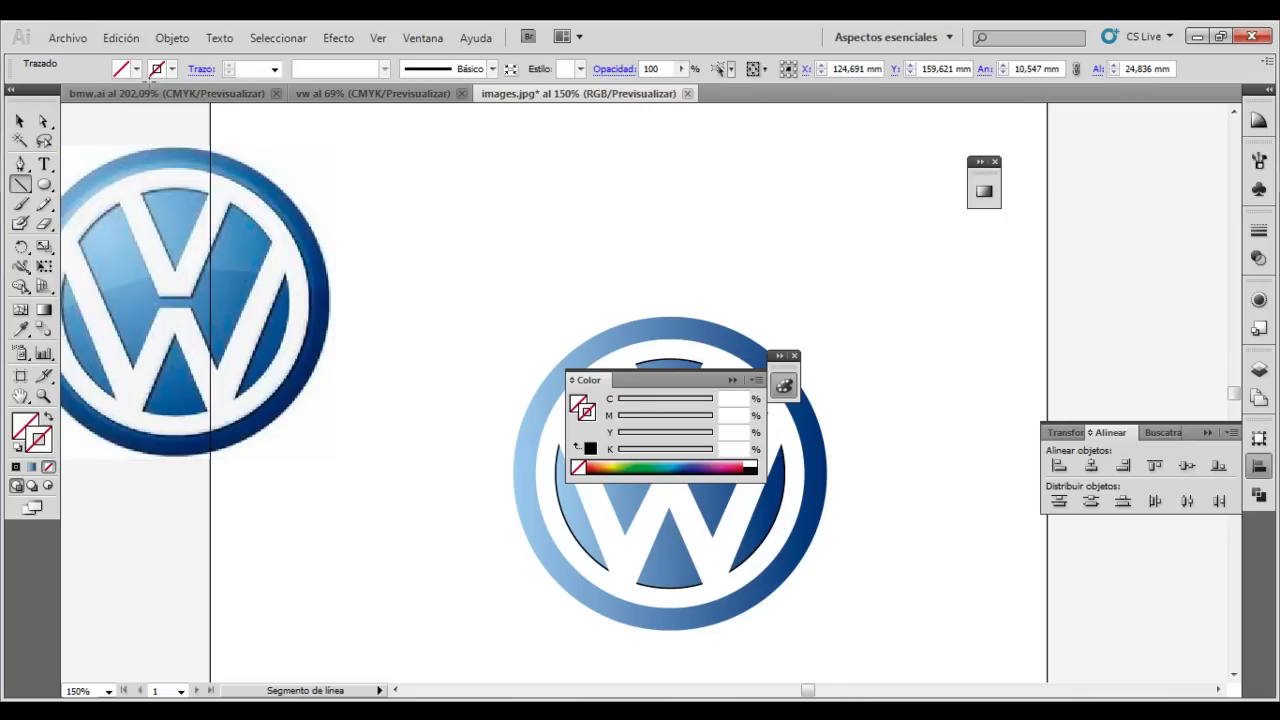
double_click(48, 444)
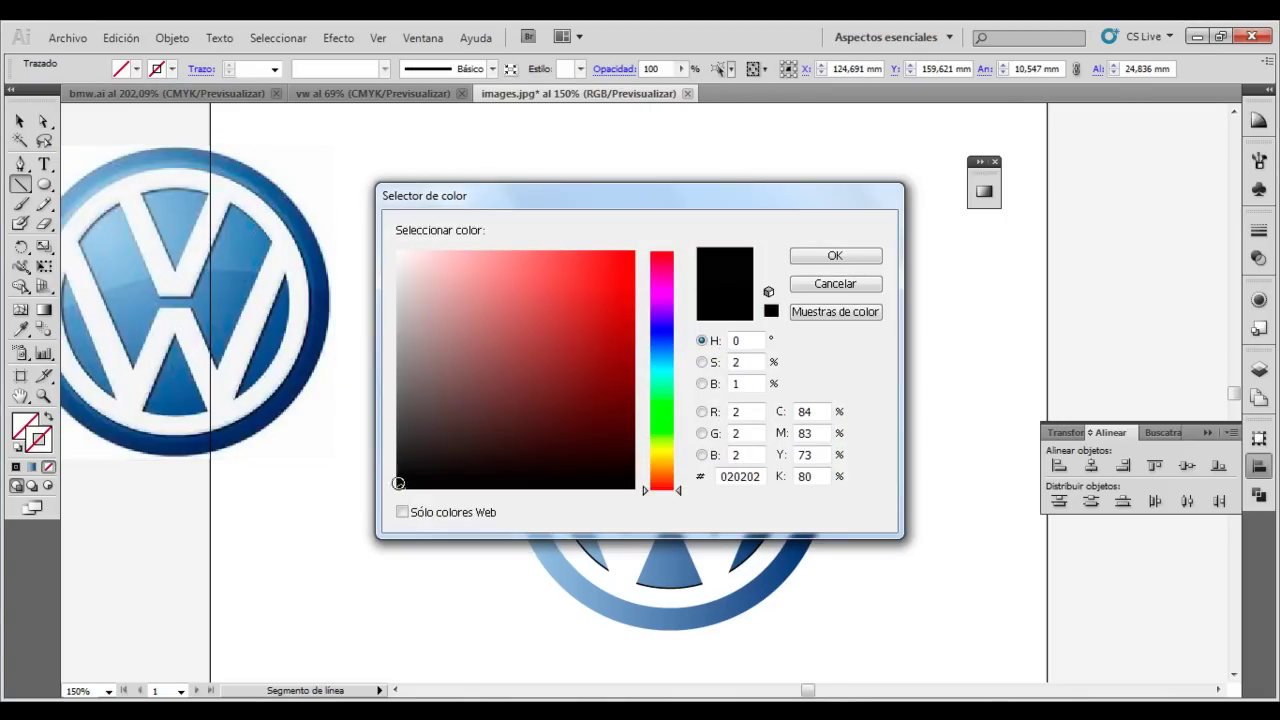
left_click(835, 256)
left_click(274, 68)
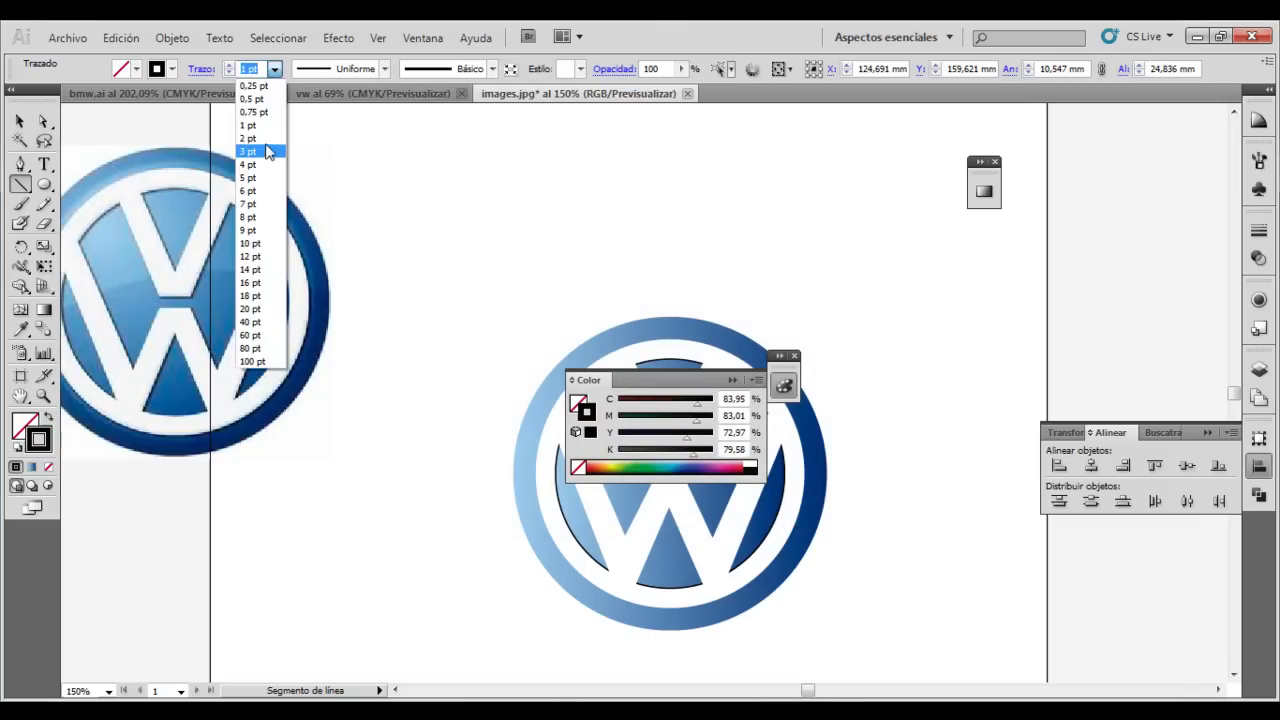
left_click(262, 138)
left_click(735, 380)
left_click(794, 356)
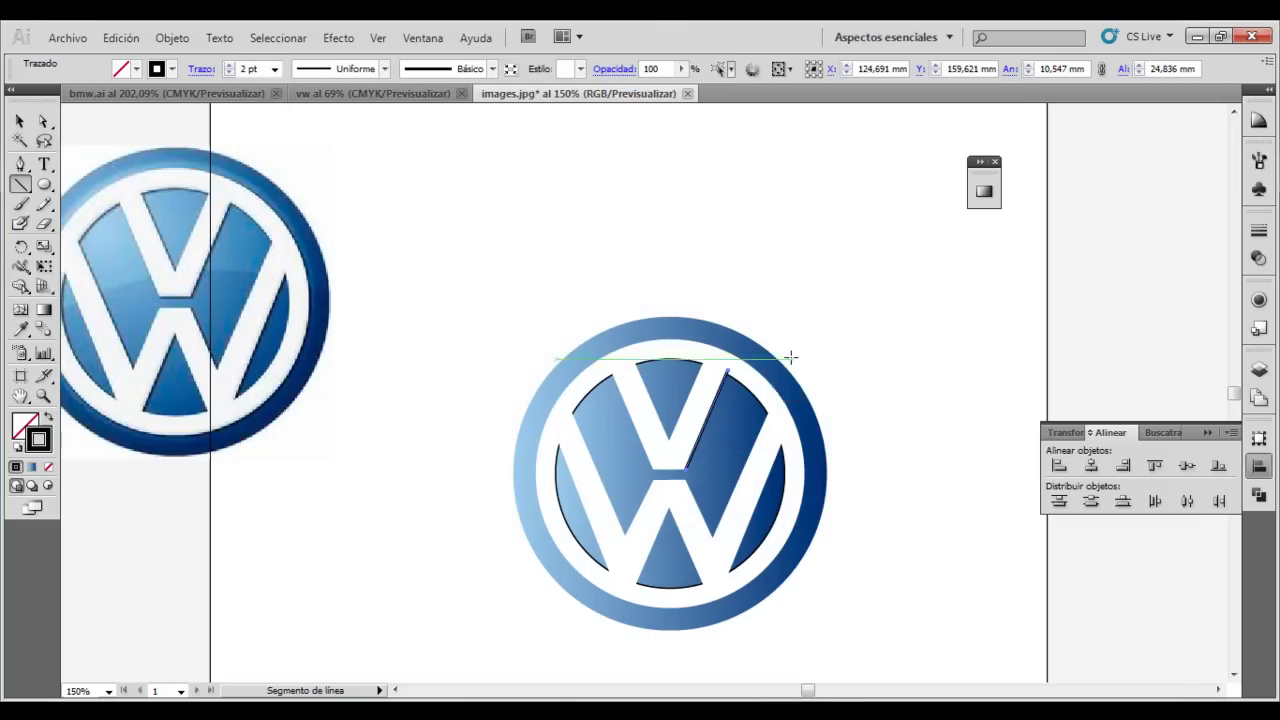
Draw a short horizontal edge line and zoom in on the VW logo.
left_click(687, 466)
left_click(714, 368)
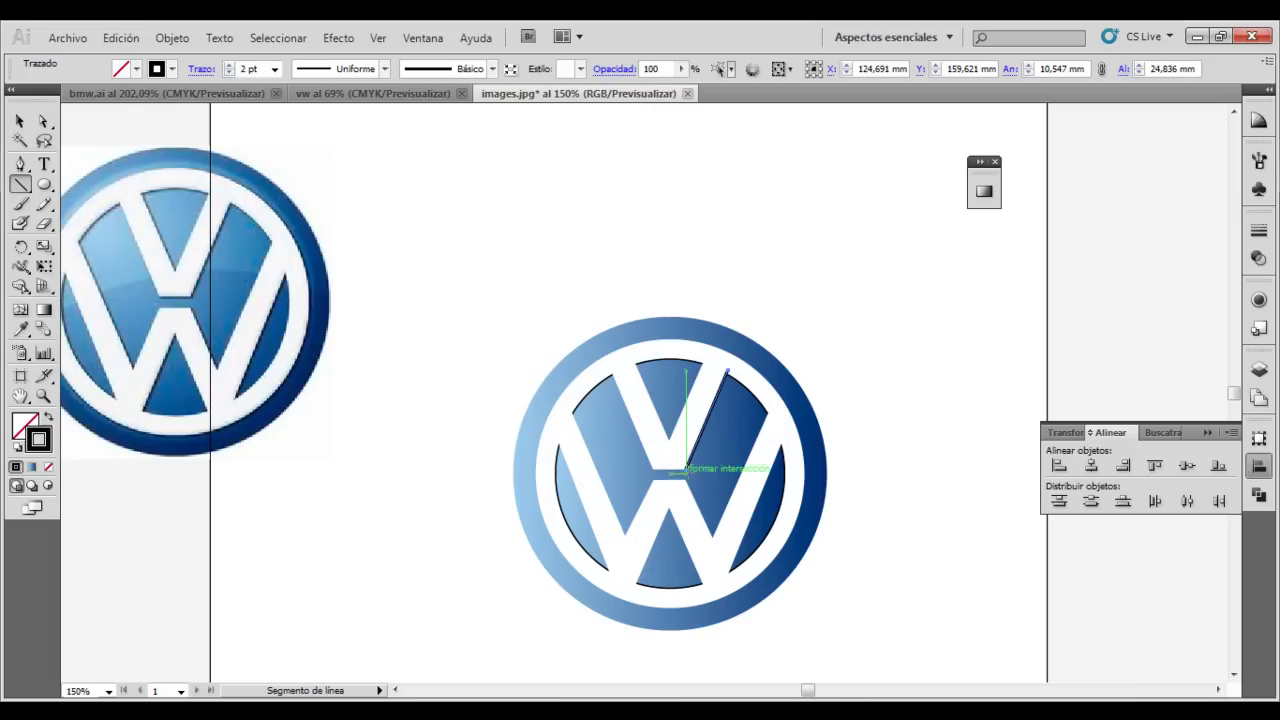
left_click_drag(686, 467, 653, 468)
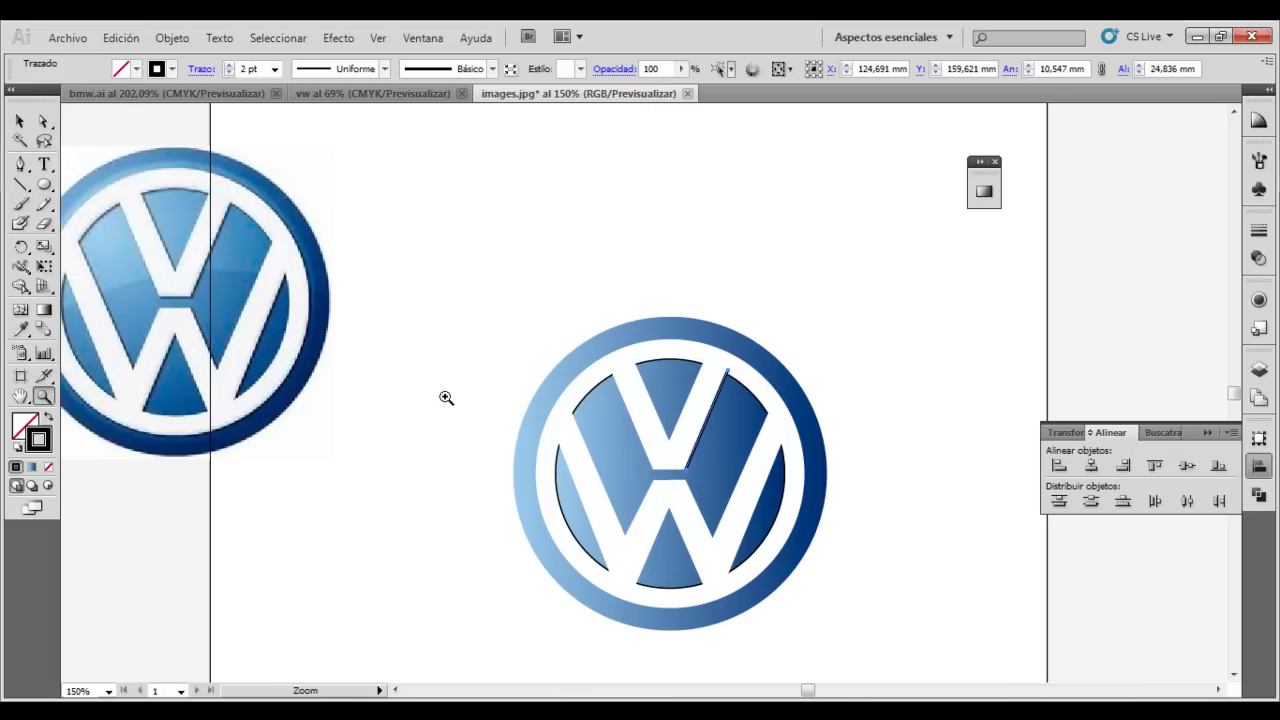
left_click_drag(727, 567, 823, 623)
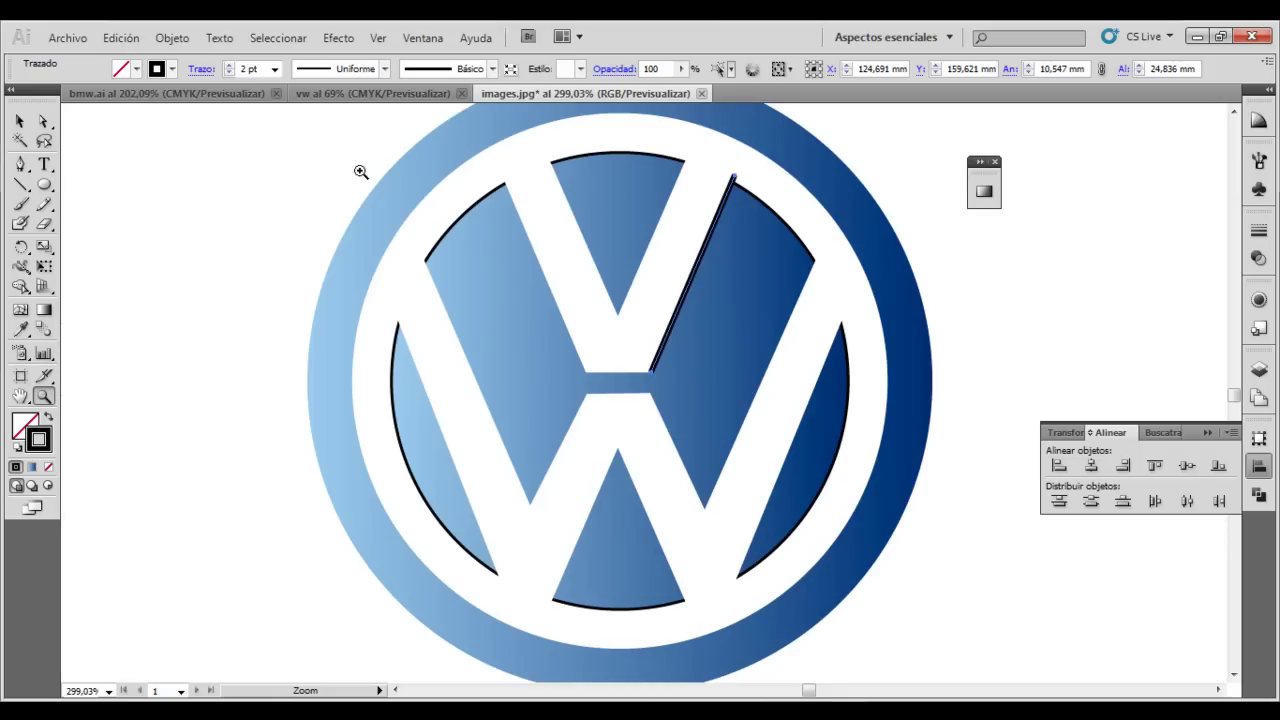
Draw edge lines along the left V stroke and across the V's inner joint.
left_click(588, 379)
left_click_drag(651, 372, 677, 407)
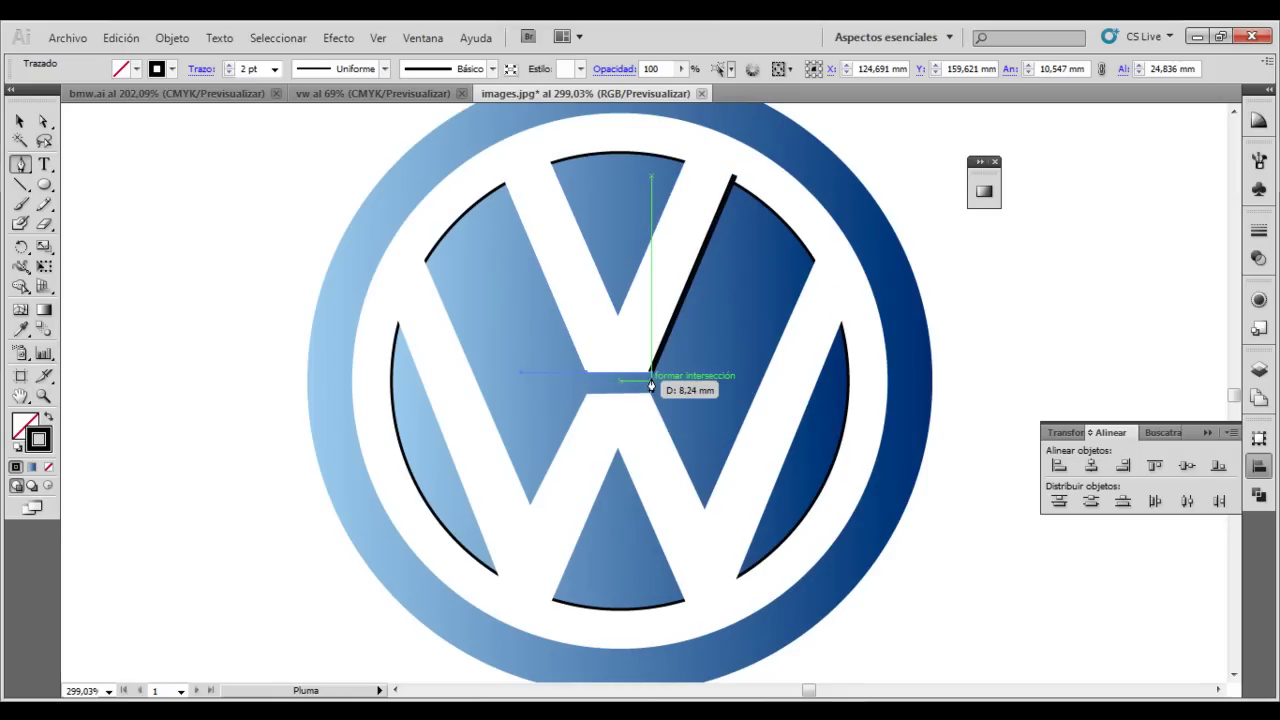
left_click(733, 178)
key("backslash")
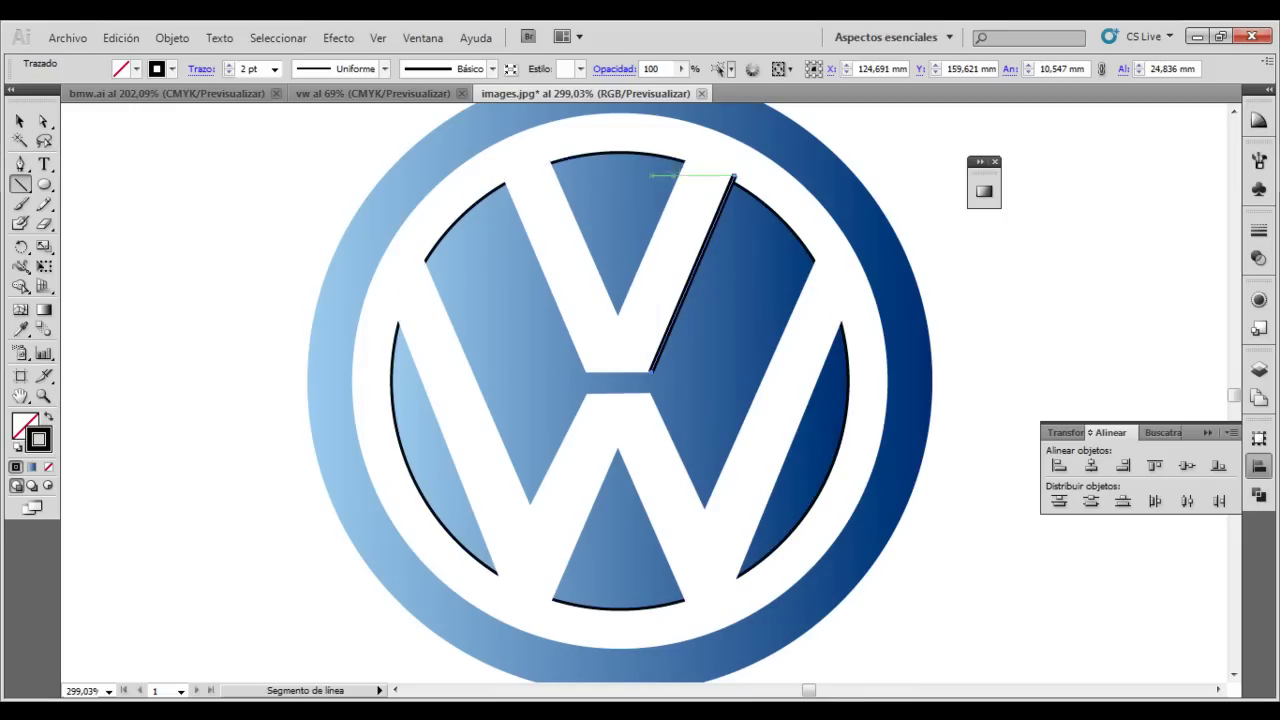
left_click_drag(551, 162, 617, 316)
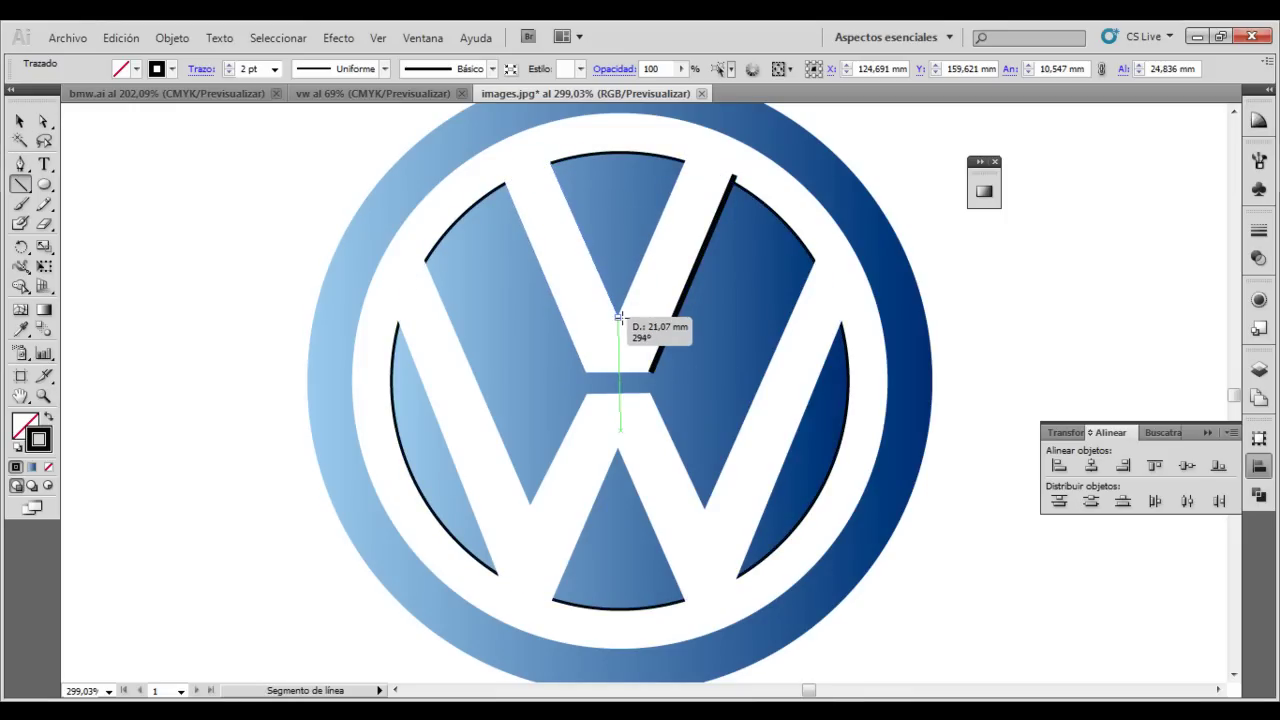
left_click_drag(650, 371, 586, 372)
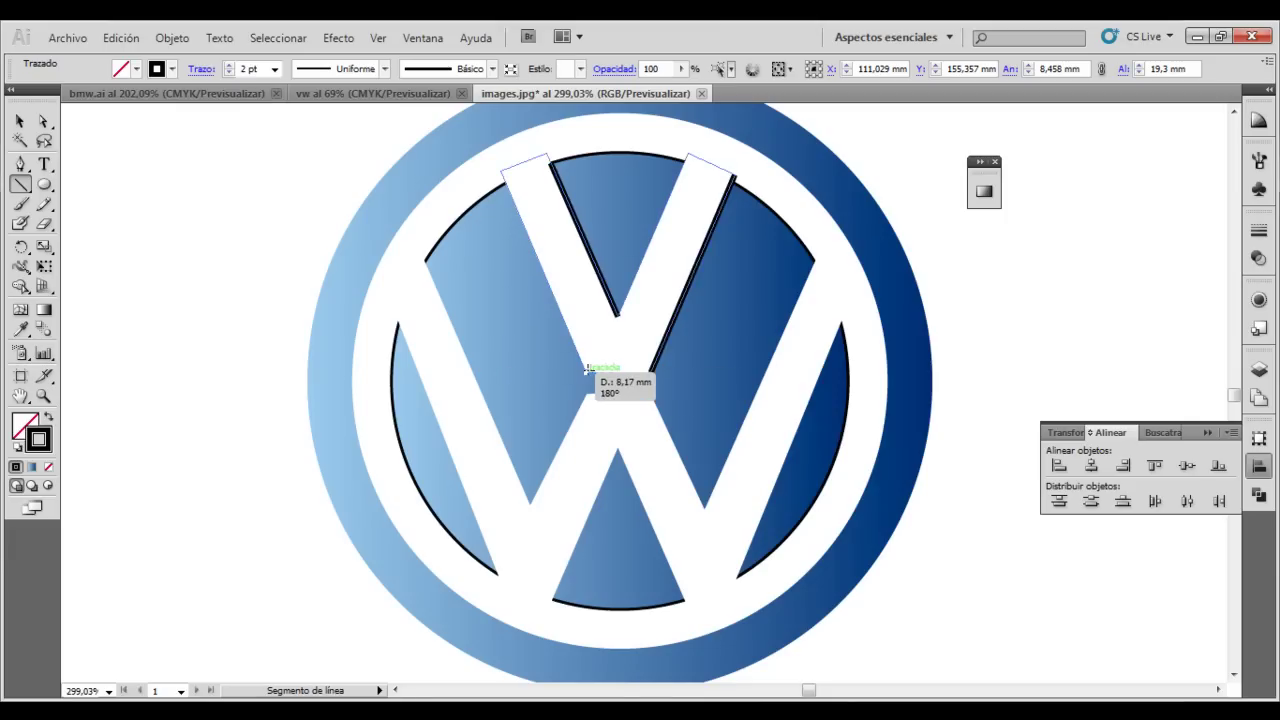
Draw black edge lines beside the W's right arm, lower-left, inner and left strokes.
scroll(612, 512, "up", 1)
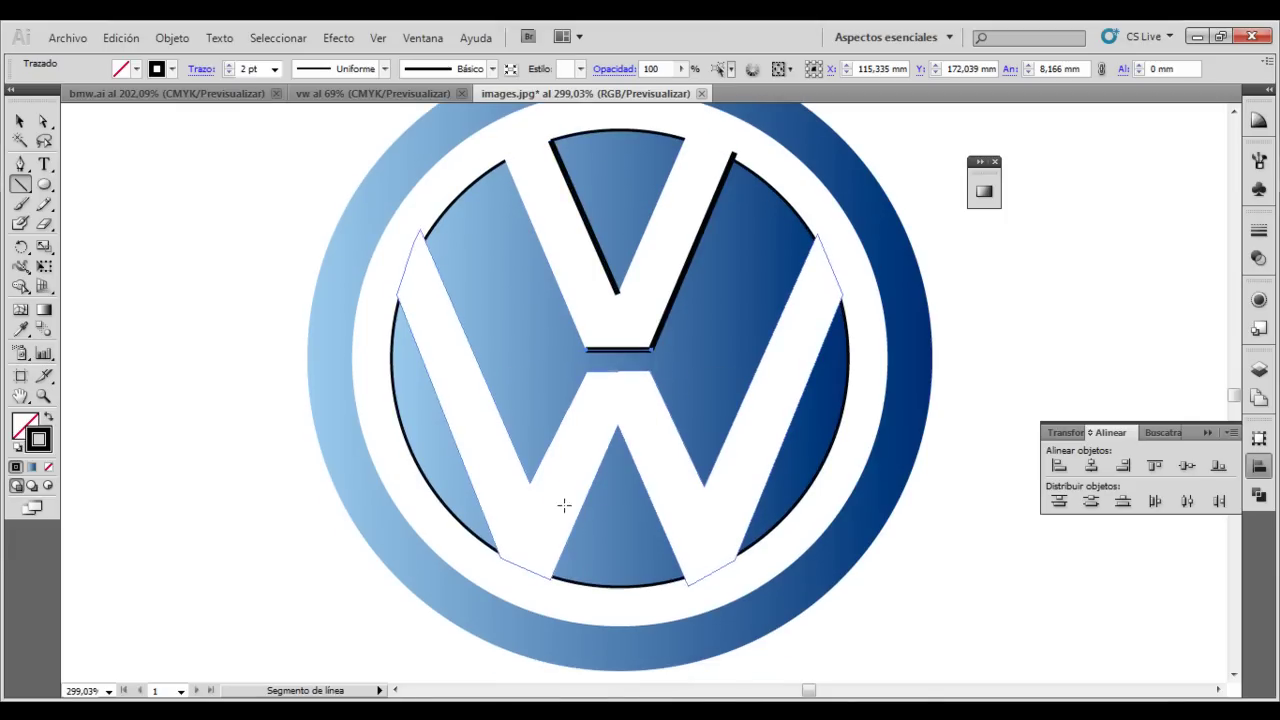
left_click(288, 401, "alt")
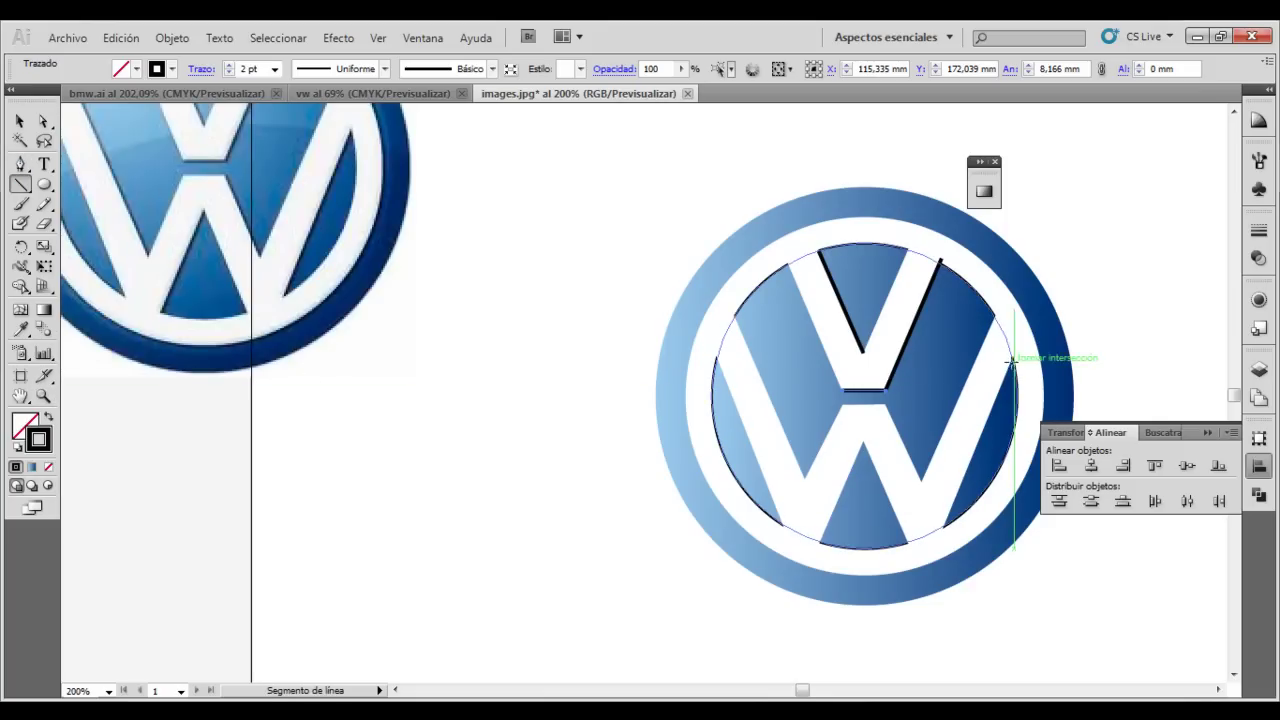
left_click_drag(1012, 358, 942, 522)
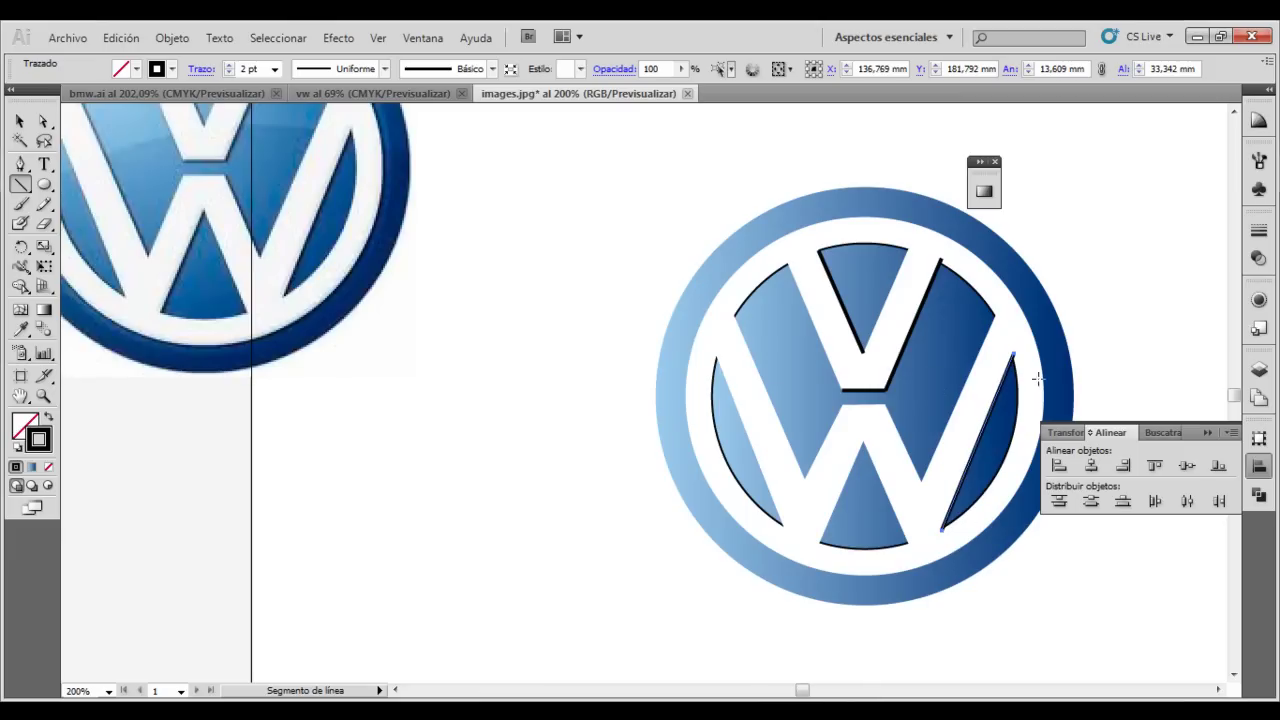
left_click_drag(862, 440, 820, 545)
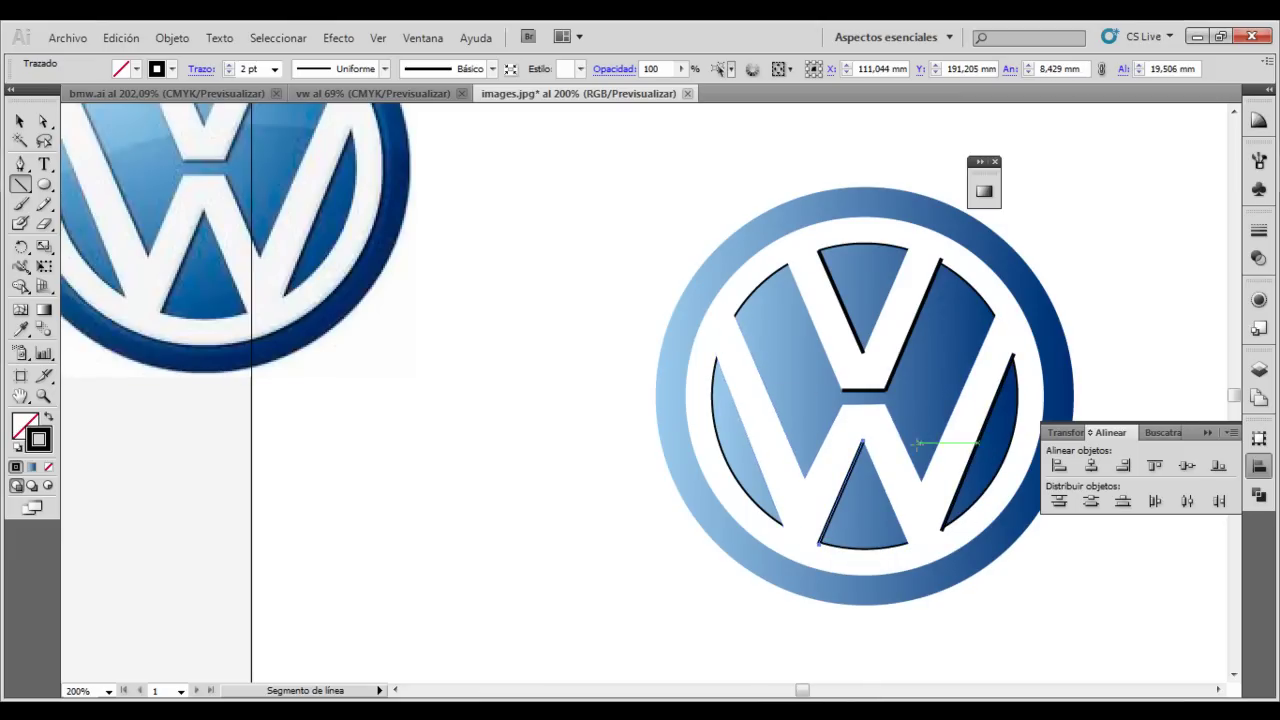
left_click_drag(884, 404, 921, 484)
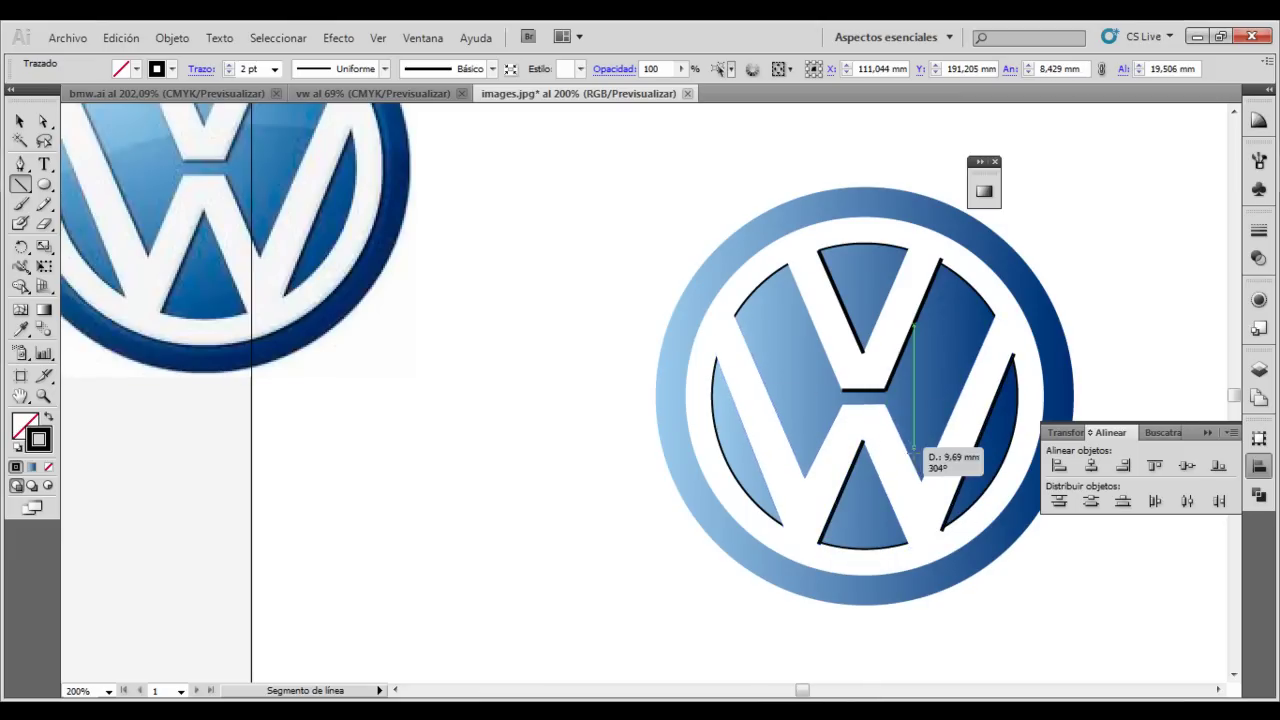
left_click_drag(733, 313, 805, 481)
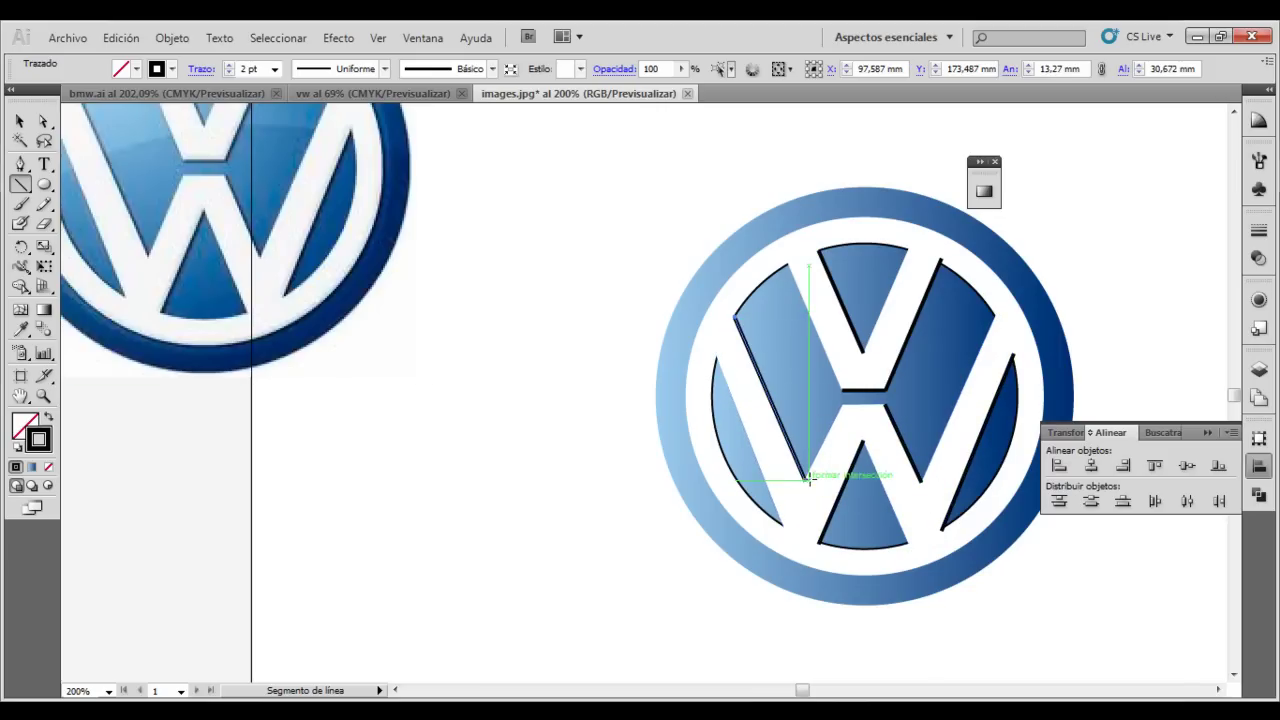
Clear the selection and draw another edge line near the W's centre.
key("v")
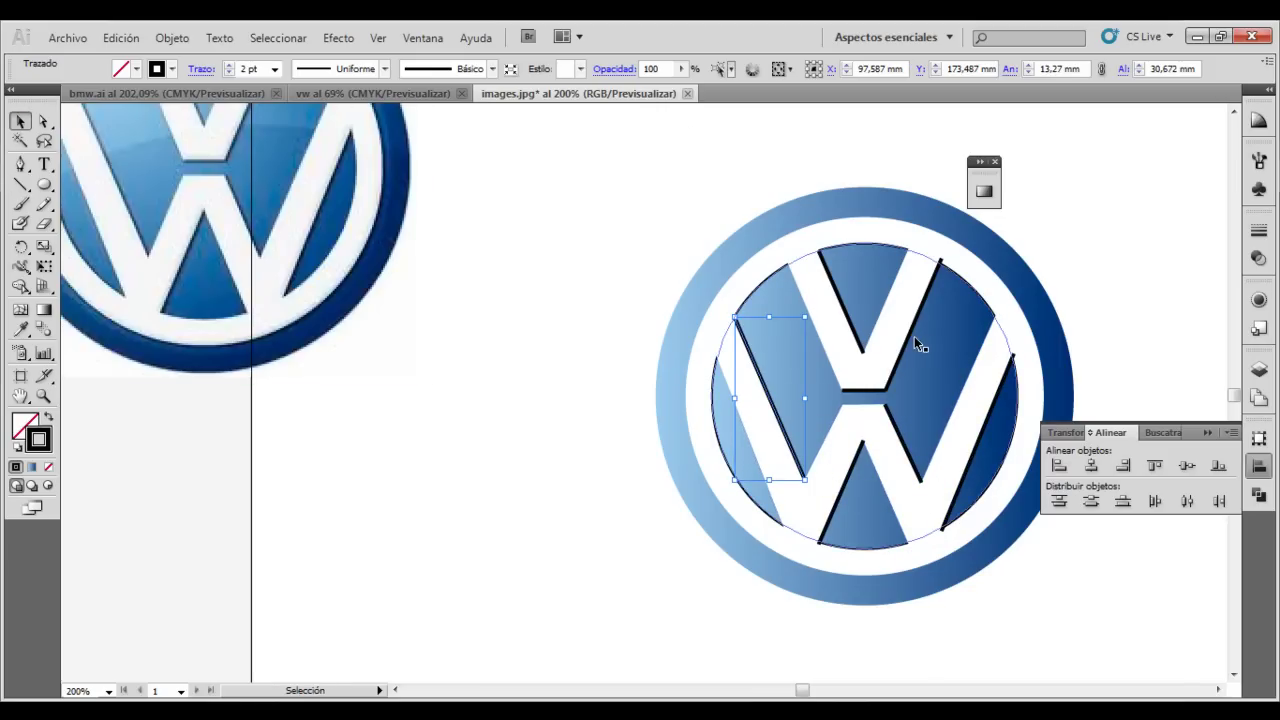
left_click(912, 336)
left_click(977, 328)
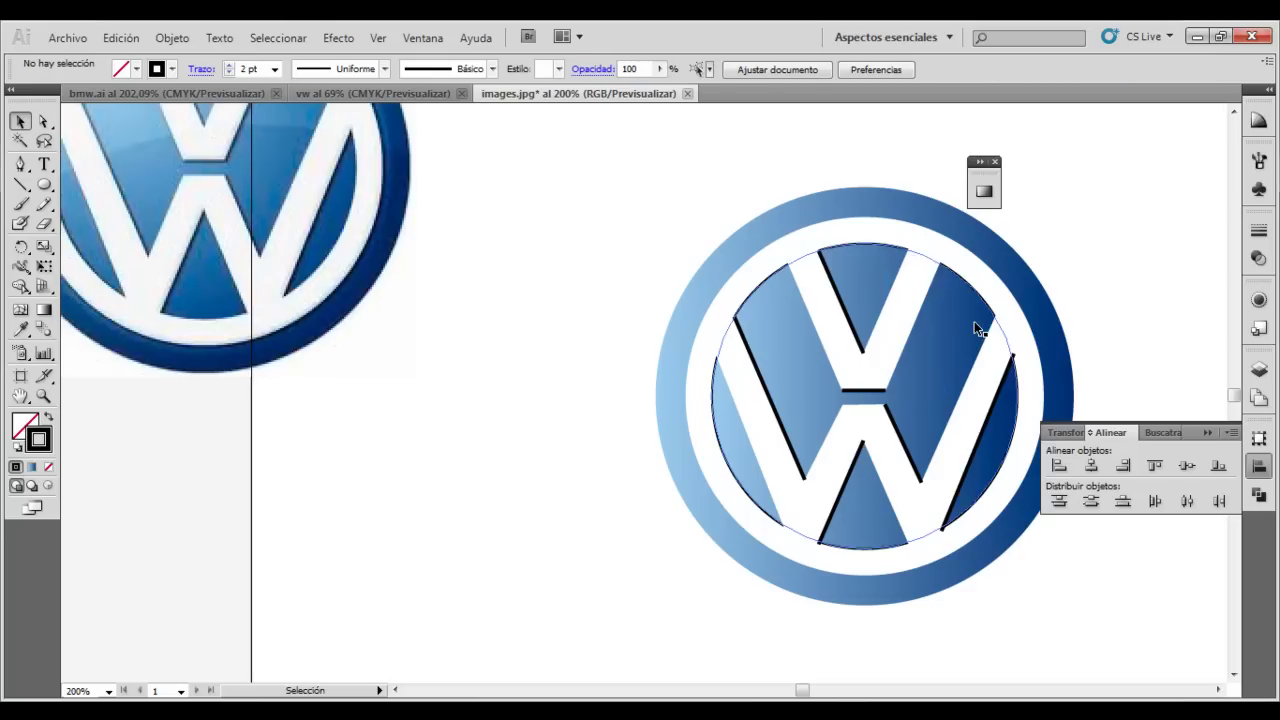
left_click_drag(940, 262, 886, 391)
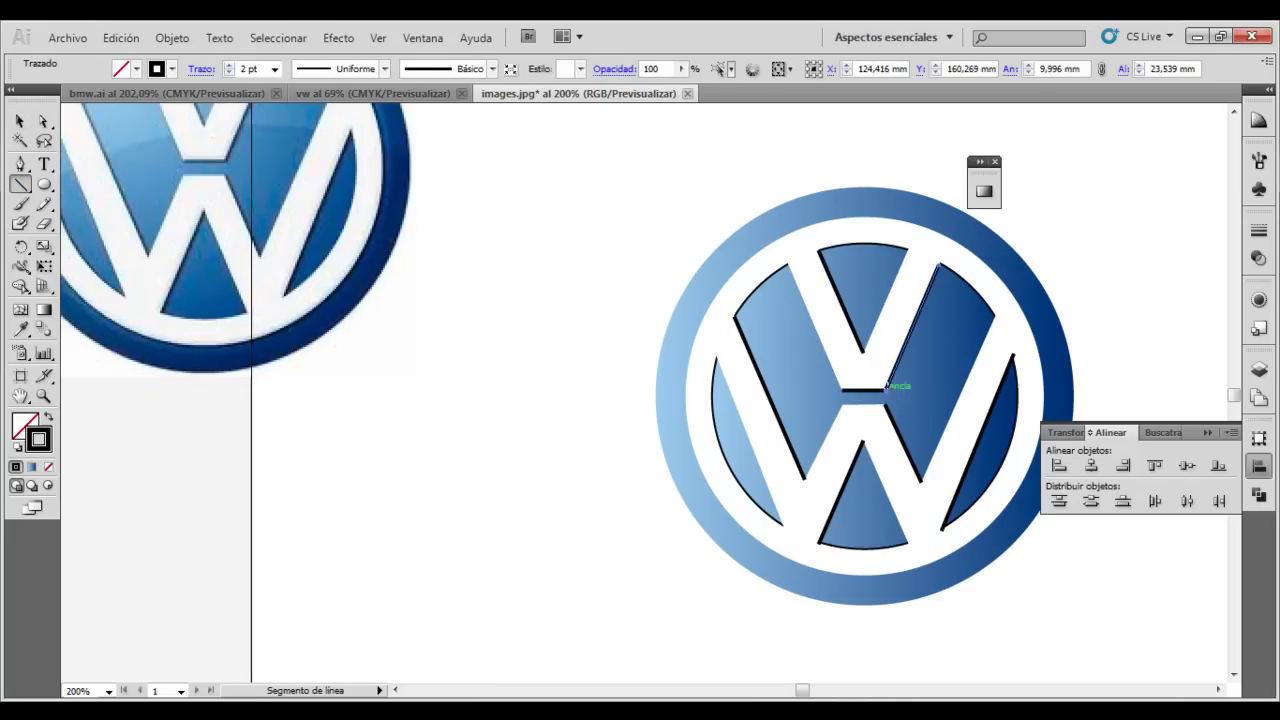
Angle the outer ring's blue gradient diagonally from upper left to lower right.
left_click(21, 120)
left_click(729, 266)
key("g")
mouse_move(656, 397)
left_click_drag(689, 215, 878, 409)
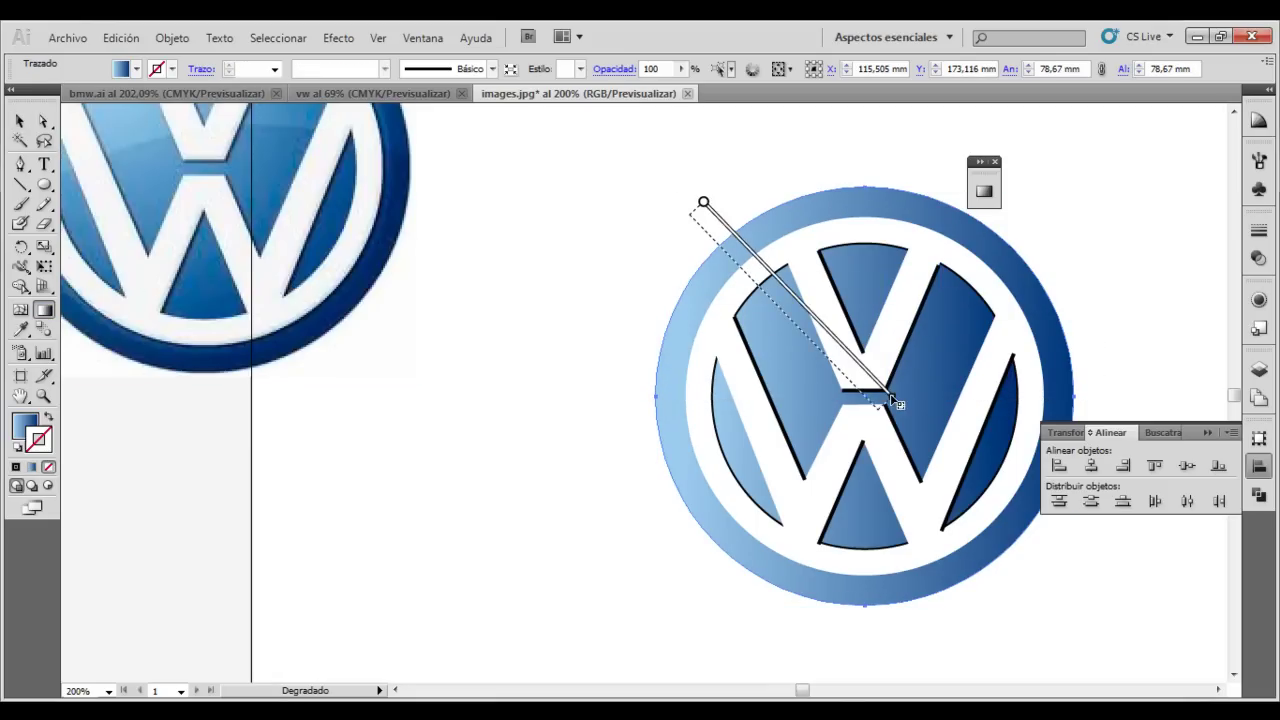
Angle the inner disc's gradient diagonally and move its light stop inward.
left_click(20, 120)
left_click(794, 336)
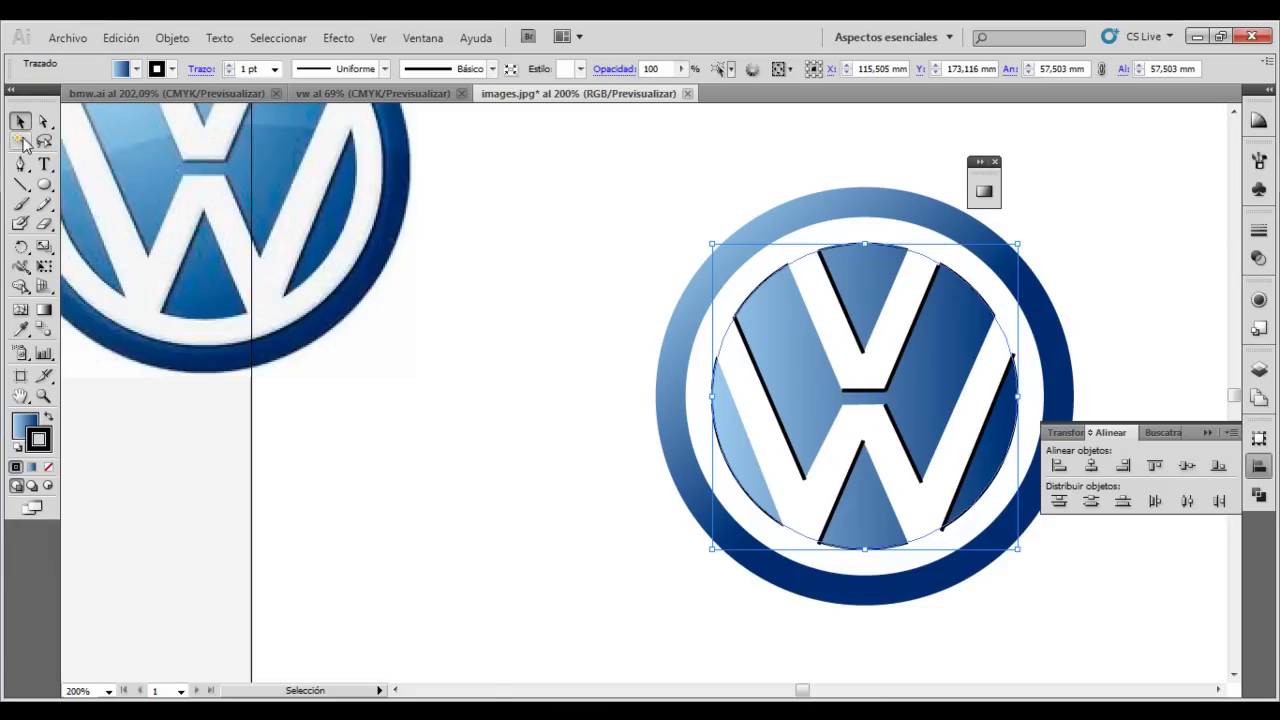
left_click(43, 309)
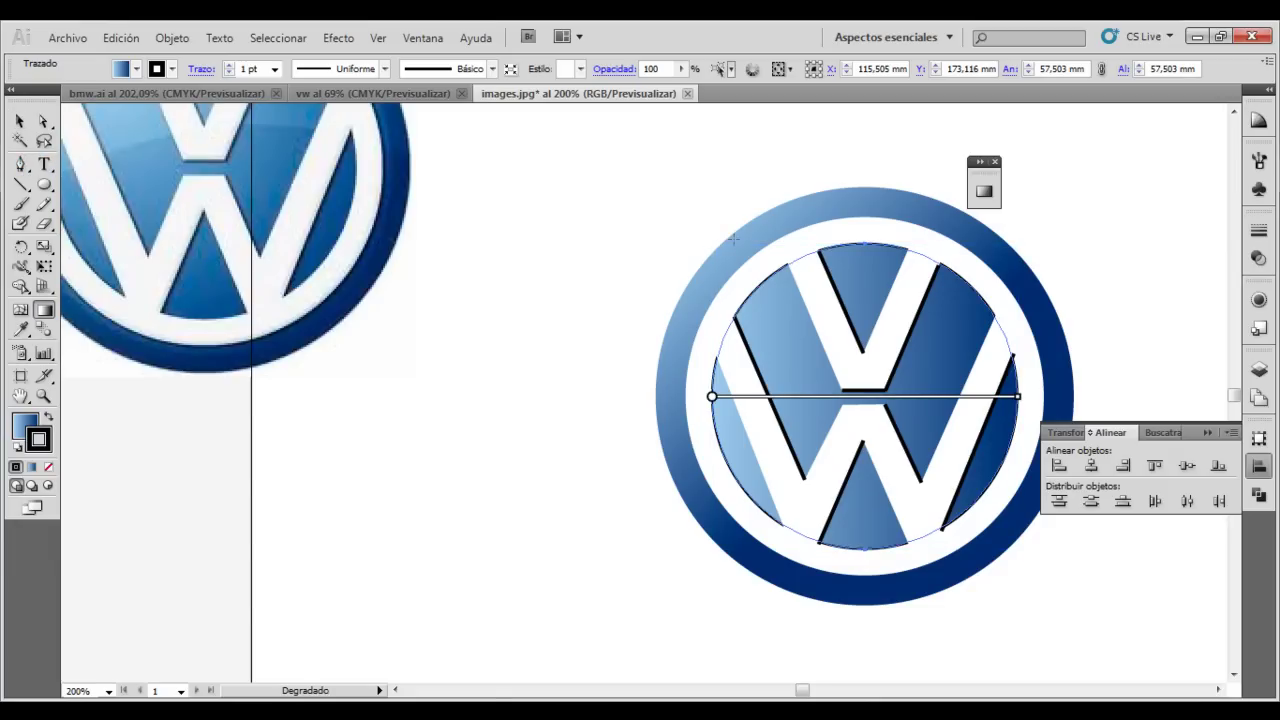
left_click_drag(707, 215, 885, 430)
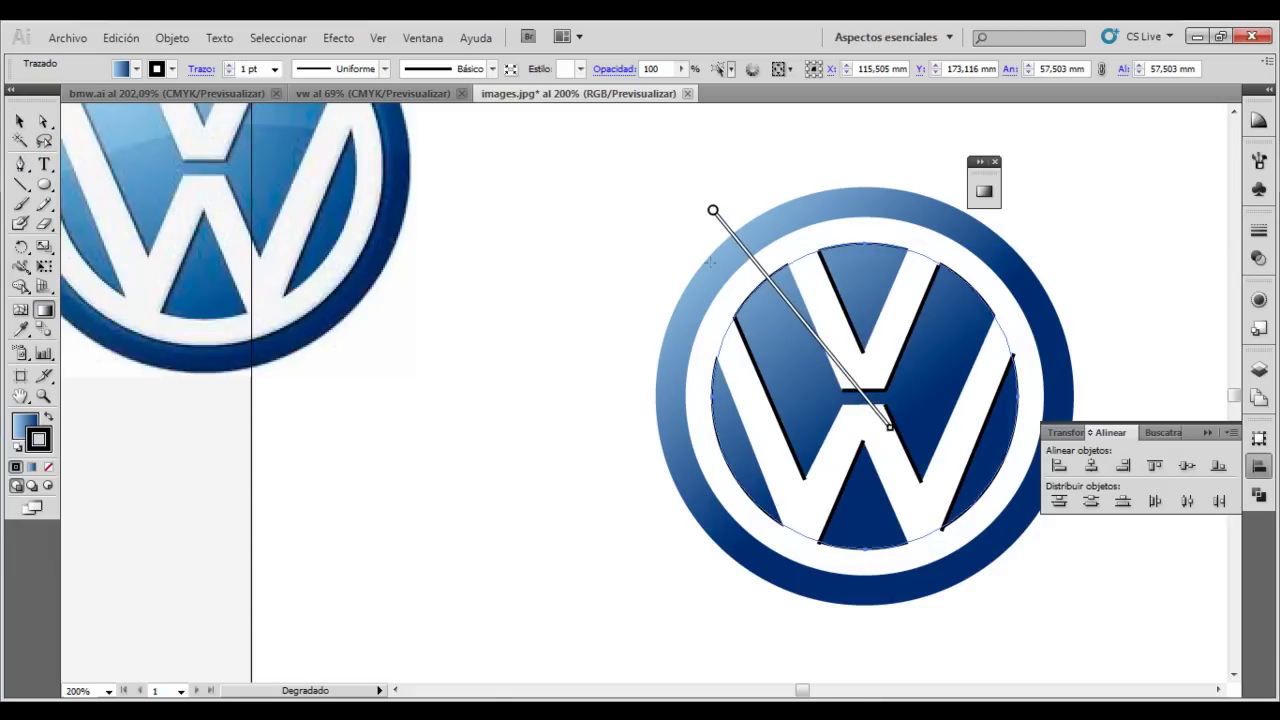
left_click_drag(711, 212, 770, 300)
key("v")
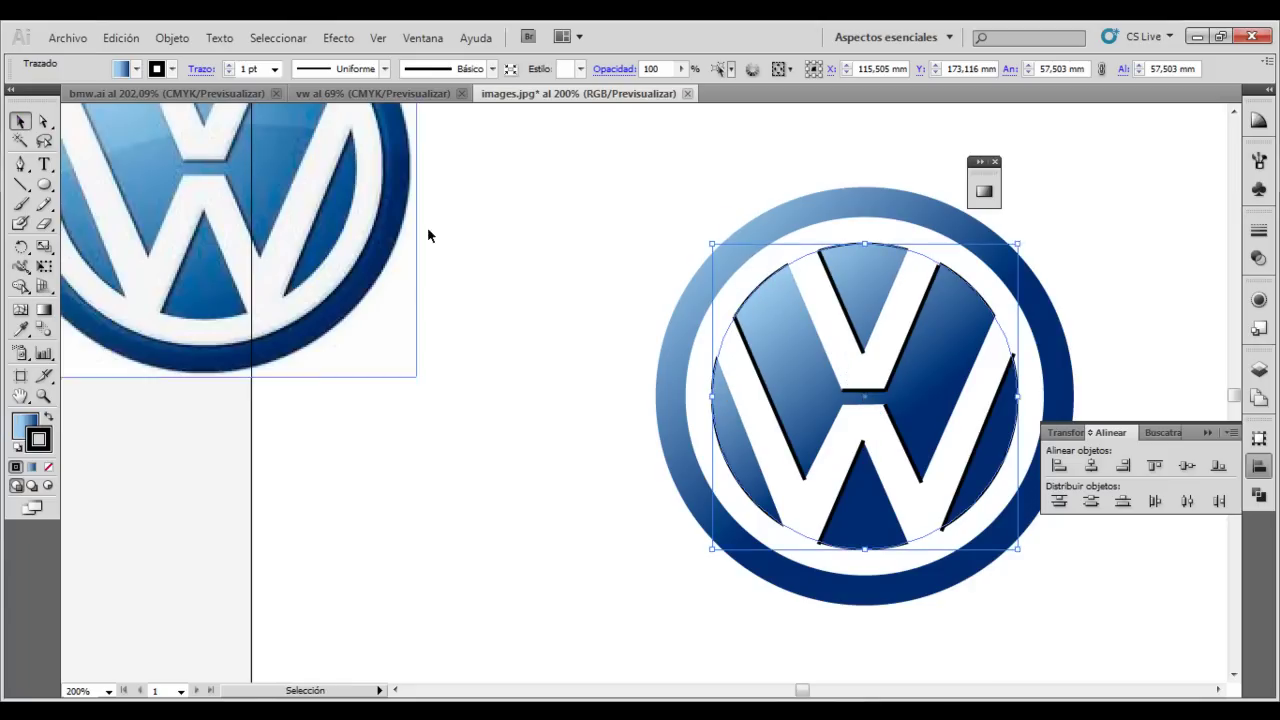
left_click(598, 288)
Move the reference photo beside the logo and close the floating Gradient panel.
left_click(1218, 690)
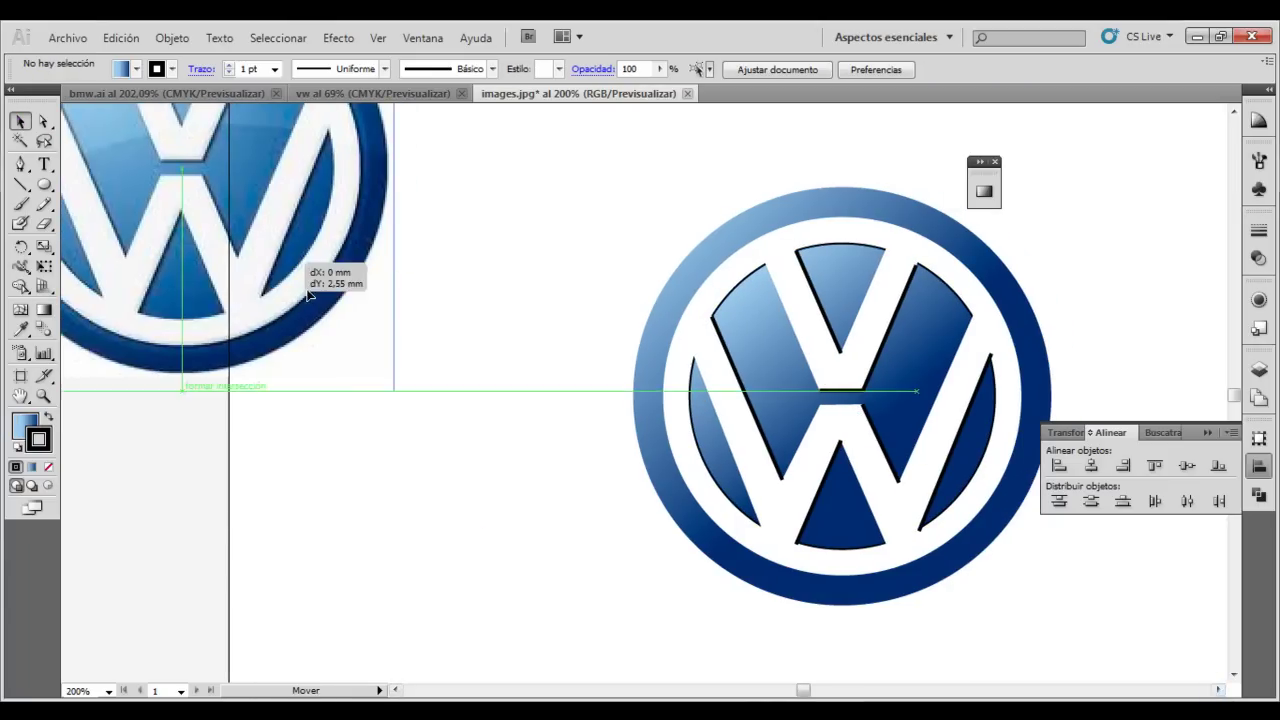
left_click_drag(290, 232, 503, 484)
left_click_drag(1045, 240, 1005, 162)
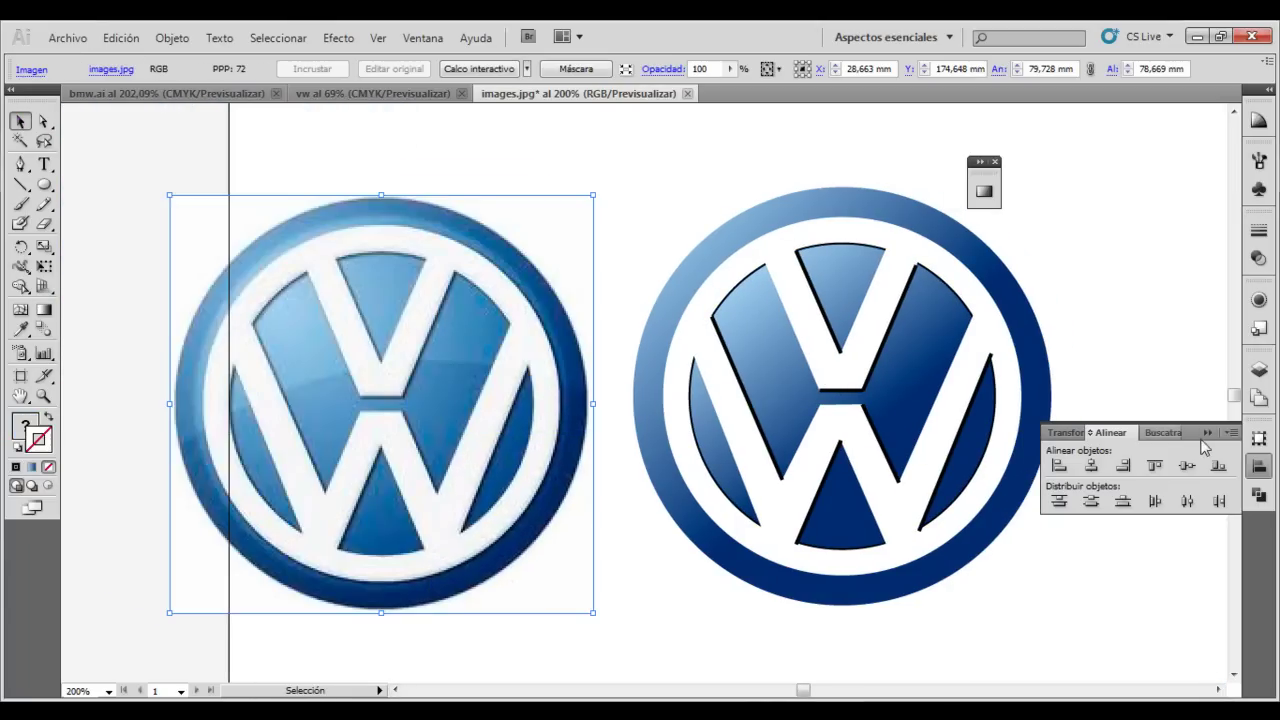
left_click(995, 162)
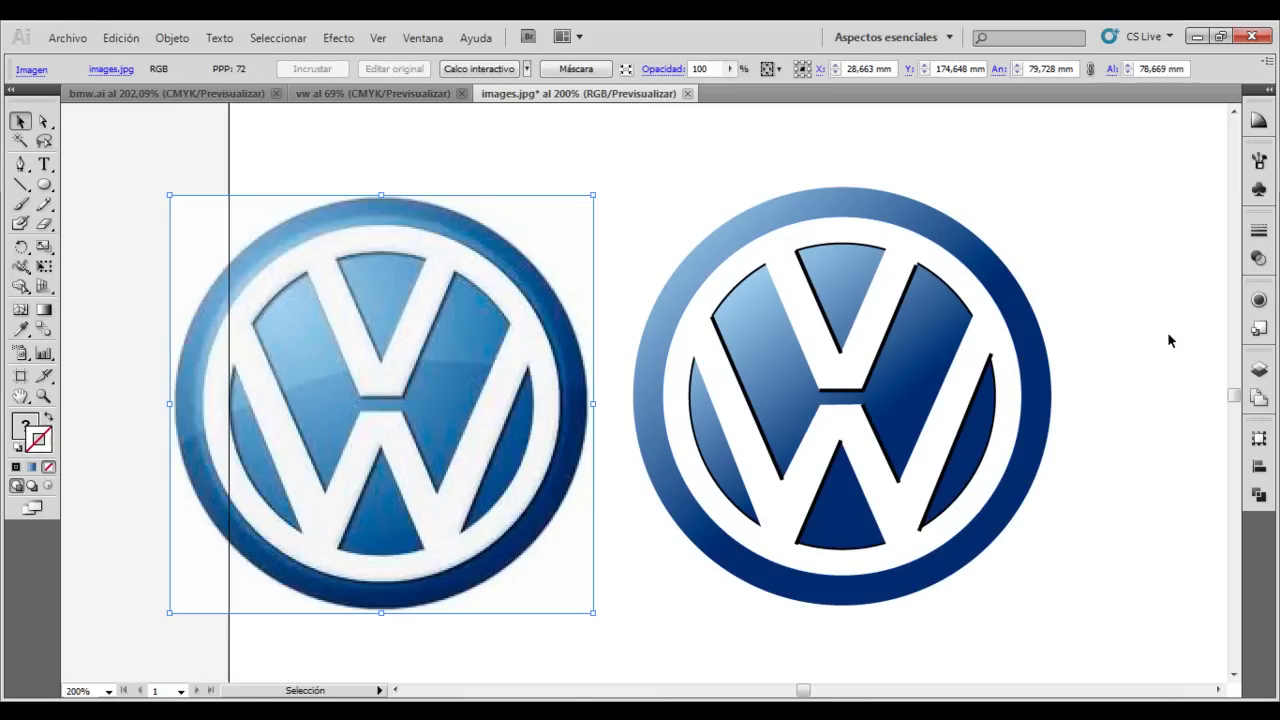
Nudge the right W edge piece down and draw an edge line up the W's right stroke.
left_click_drag(991, 357, 992, 375)
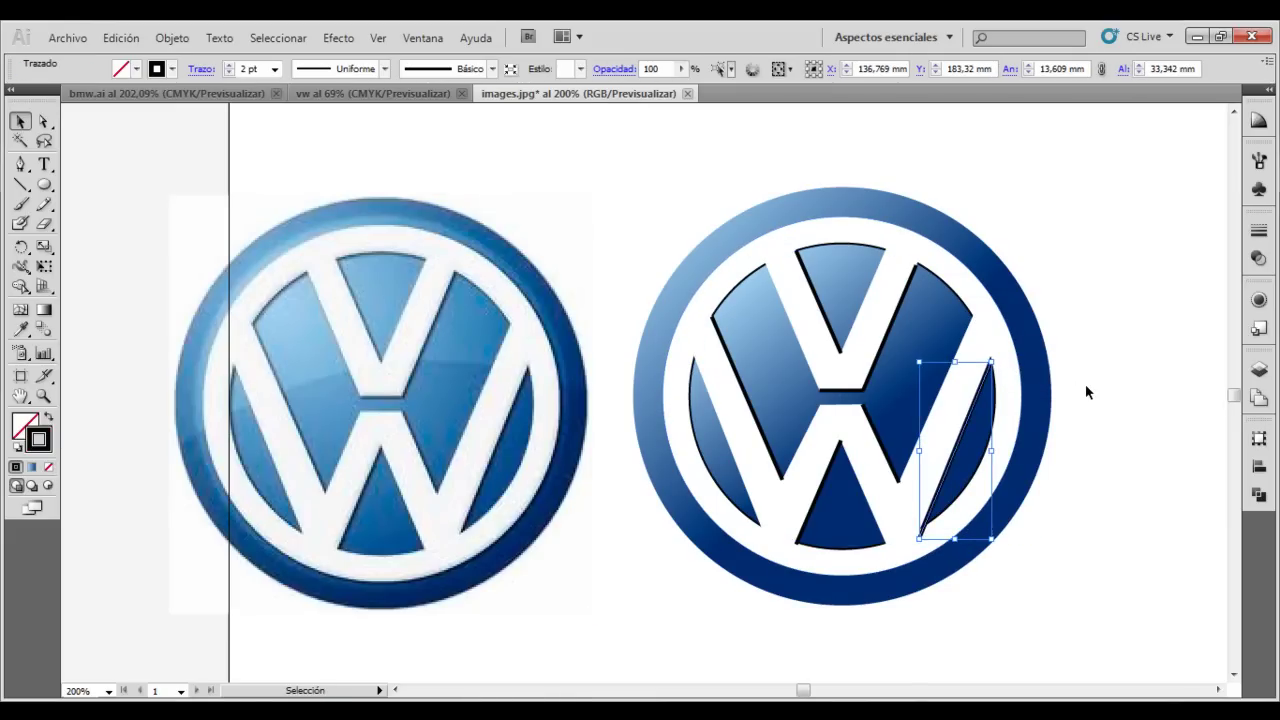
left_click(1052, 400)
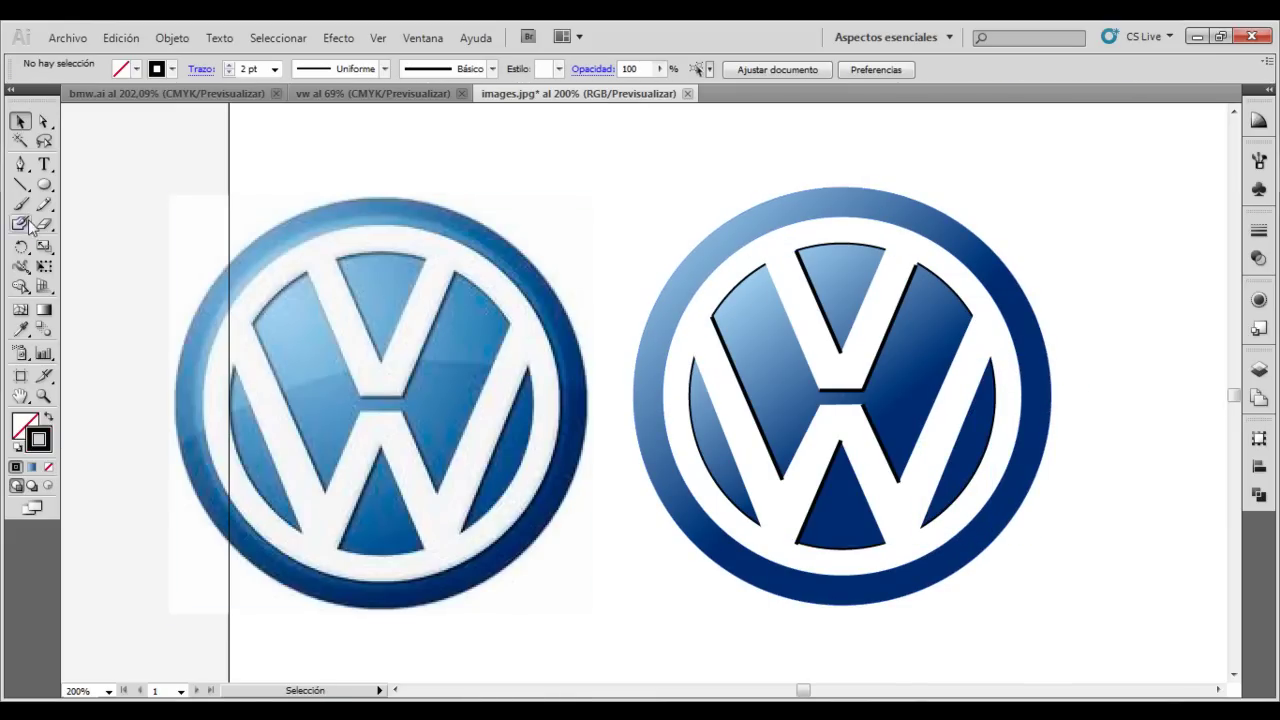
left_click(20, 184)
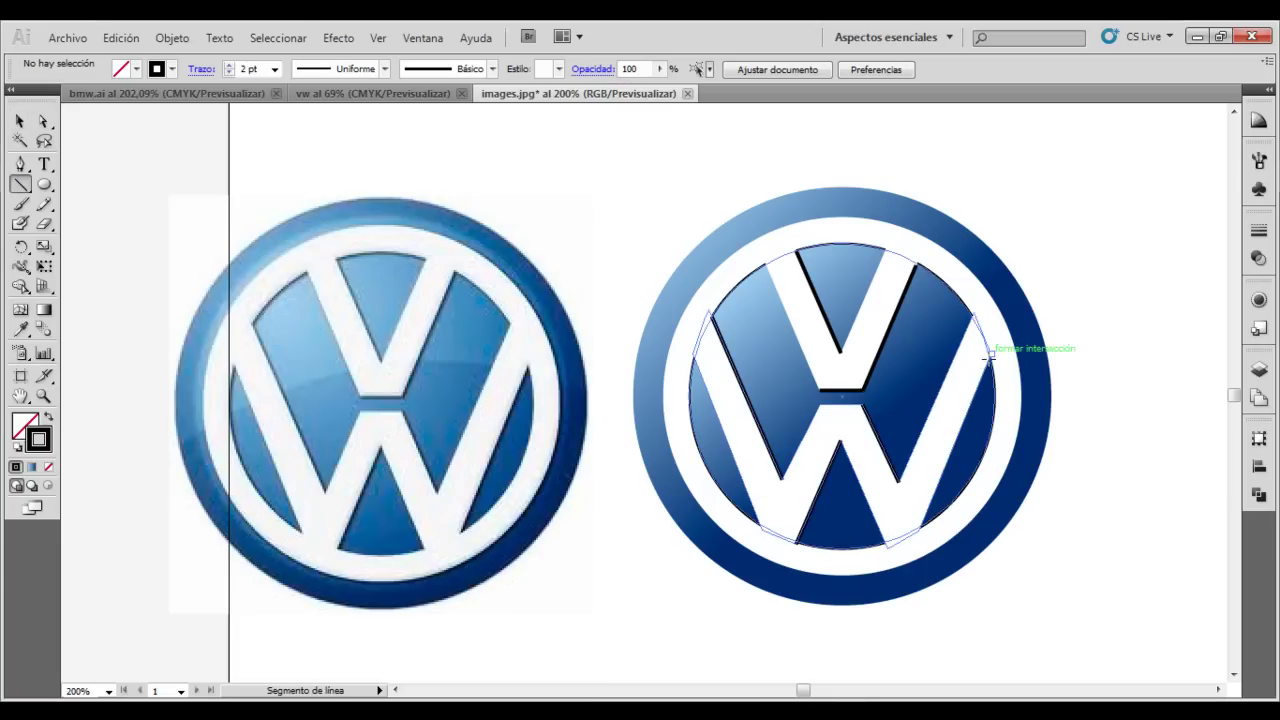
left_click_drag(915, 528, 991, 352)
left_click(1071, 369)
left_click(714, 367)
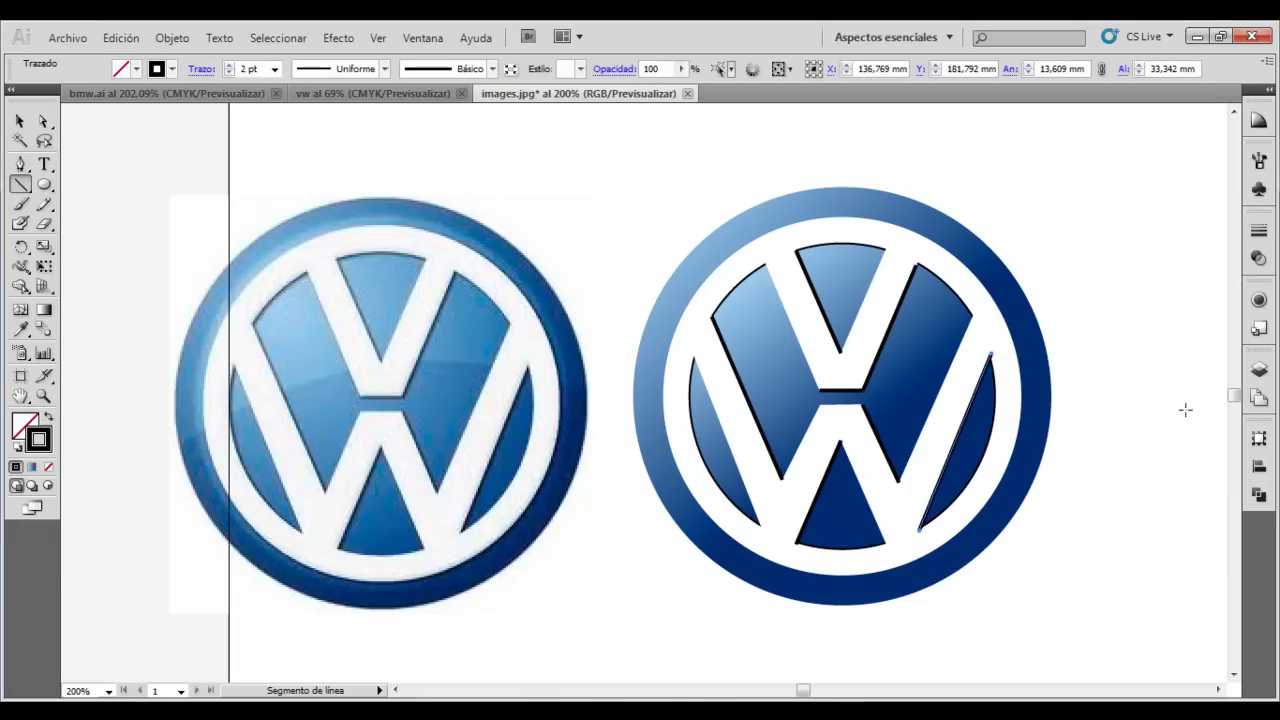
key("v")
left_click(1154, 460)
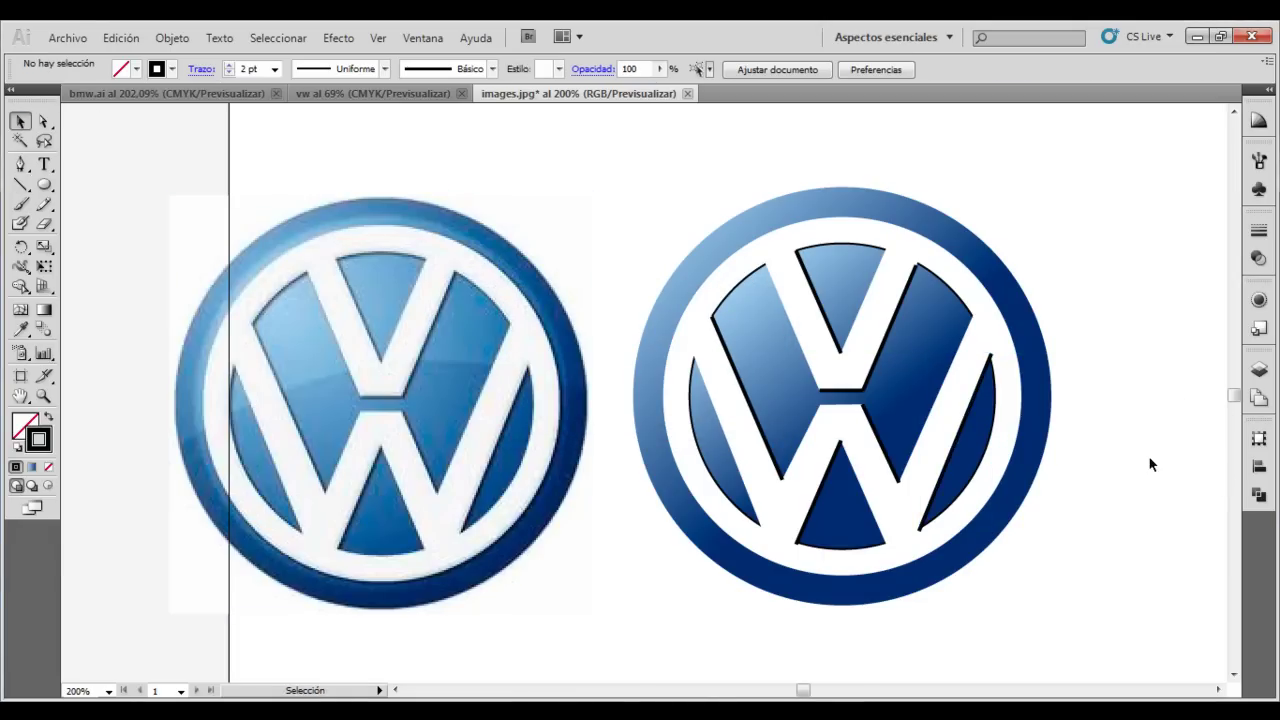
Give the inner blue disc a 2 pt outline.
left_click(832, 547)
left_click(274, 68)
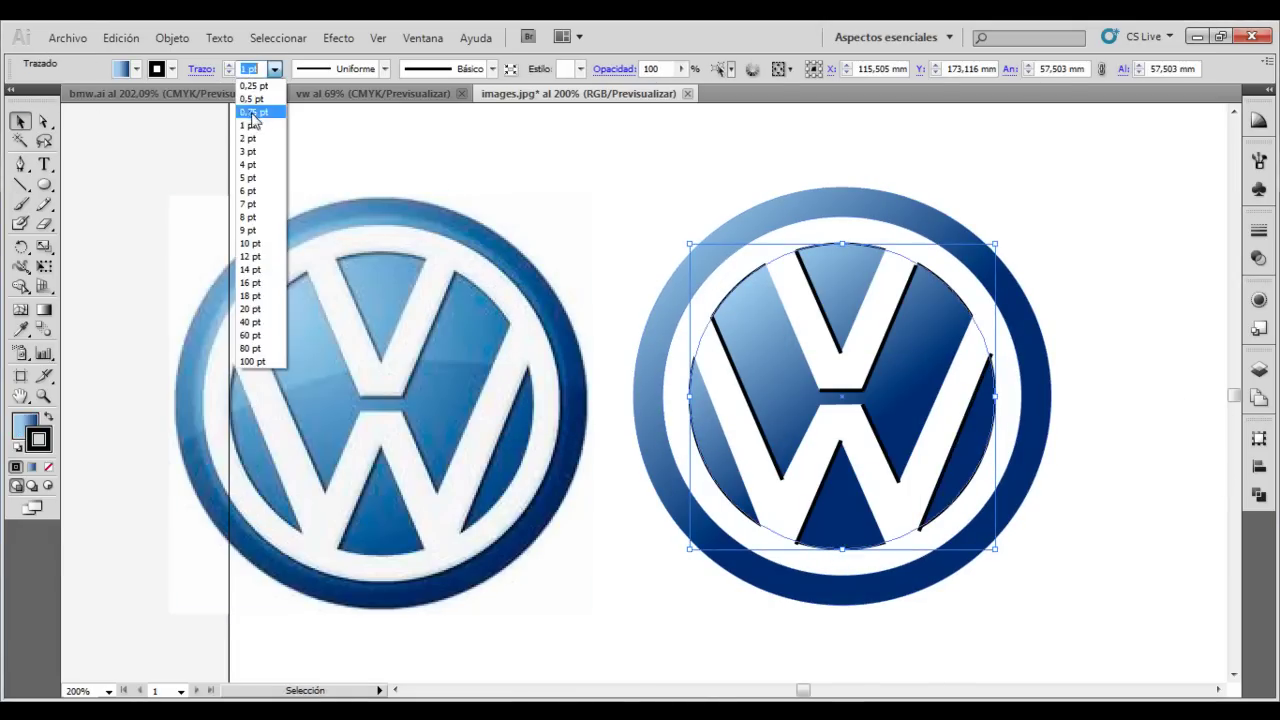
left_click(252, 138)
left_click(1118, 245)
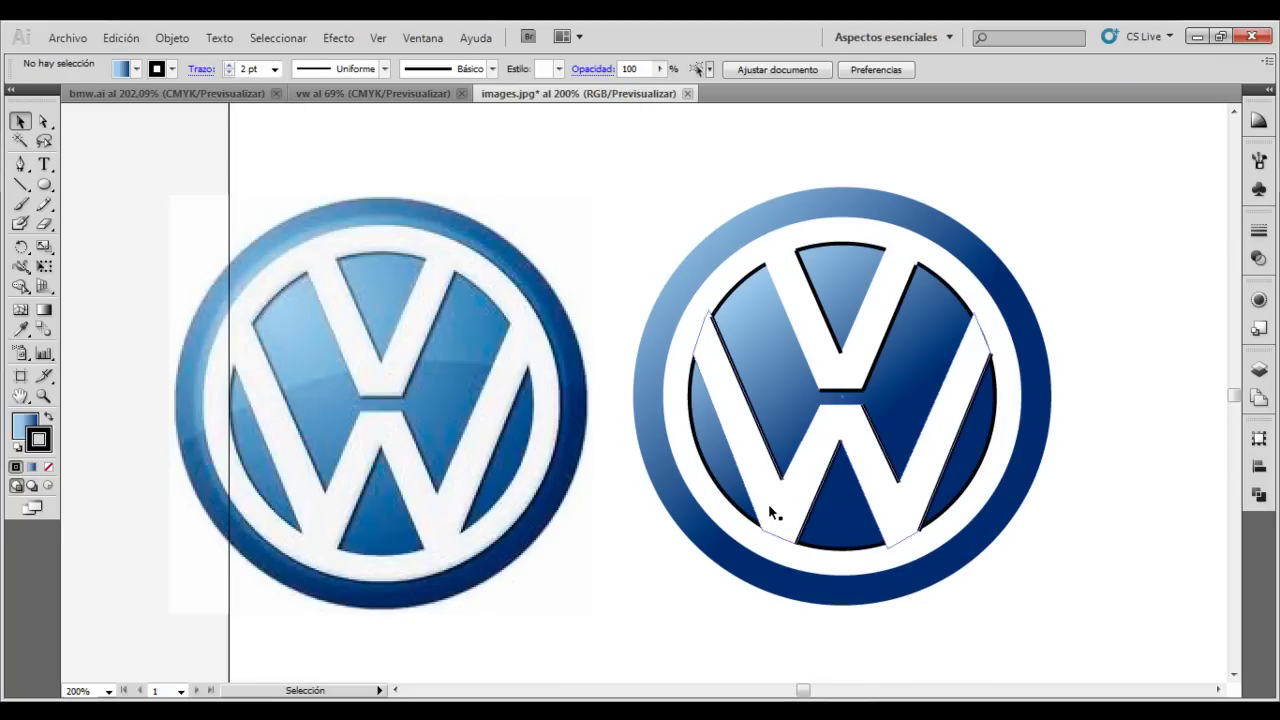
Nudge the white W group down and left with arrow keys to re-centre it.
left_click(849, 519)
key("Down")
left_click(1123, 357)
left_click(980, 345)
left_click(1070, 300)
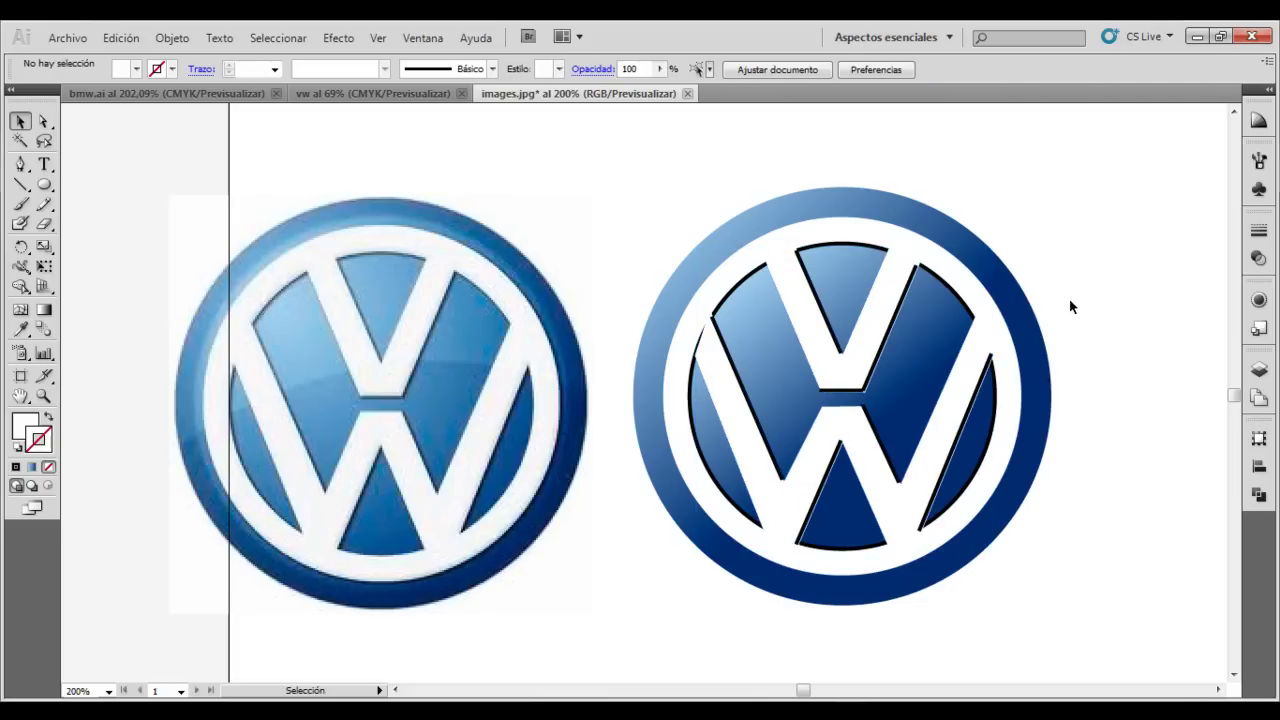
left_click(752, 409)
key("Left")
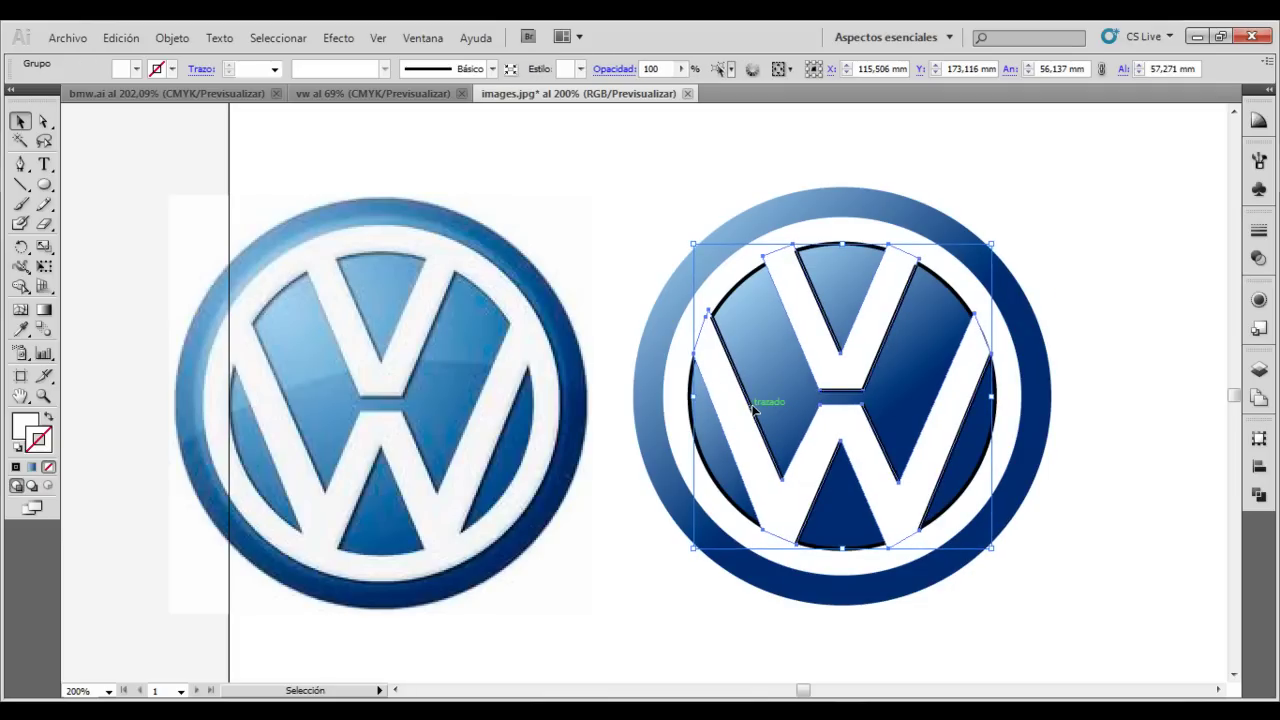
left_click(1160, 293)
left_click(990, 372)
key("Down")
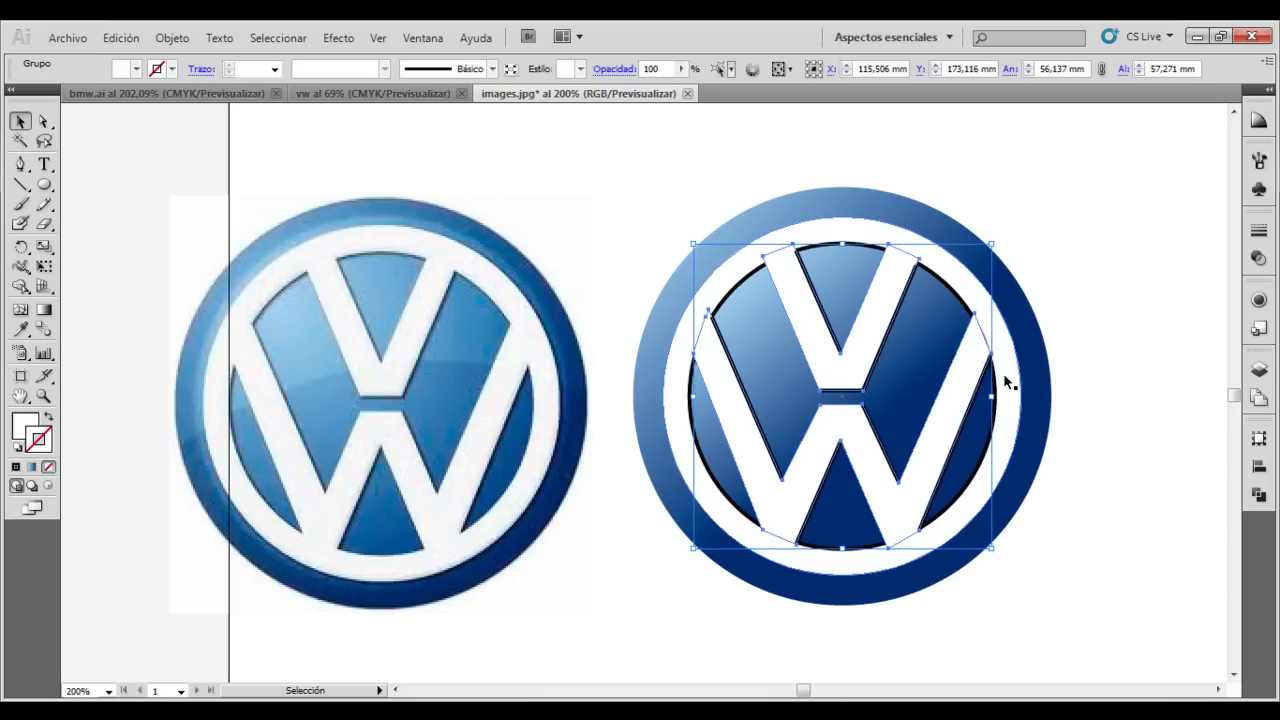
left_click(1166, 377)
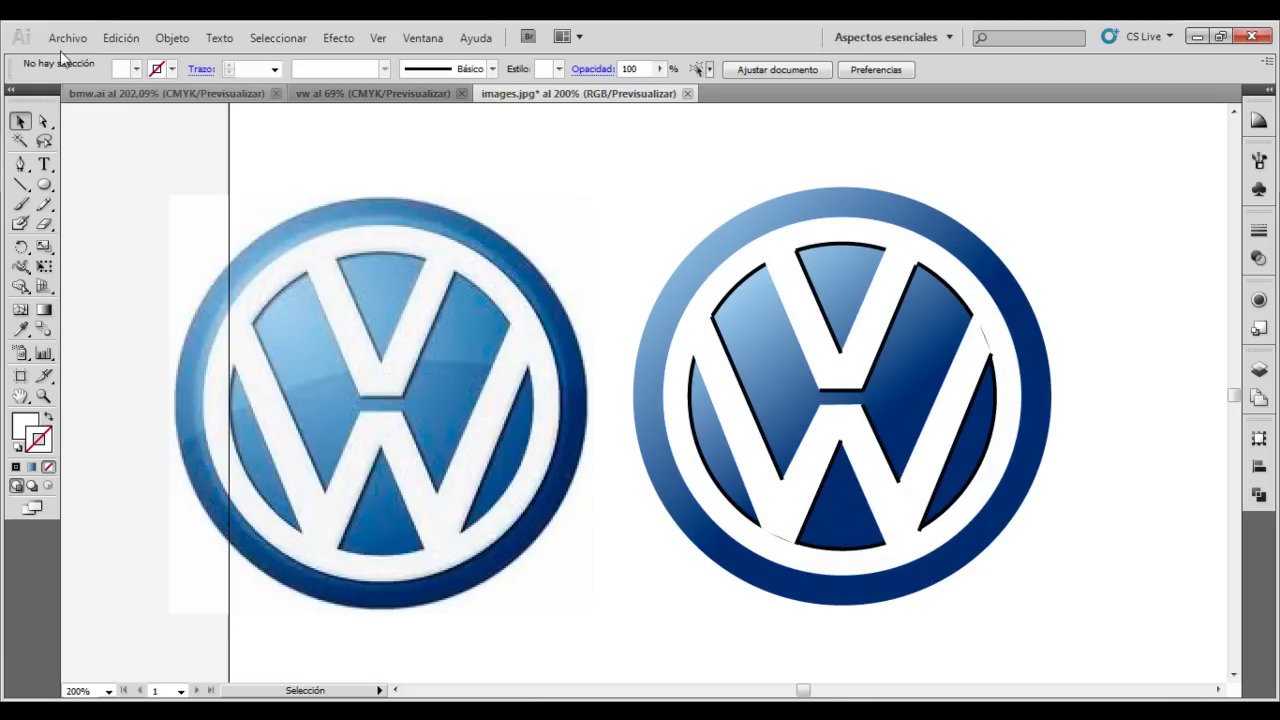
Type 'Volkswagen' as a text line below the logo.
key("z")
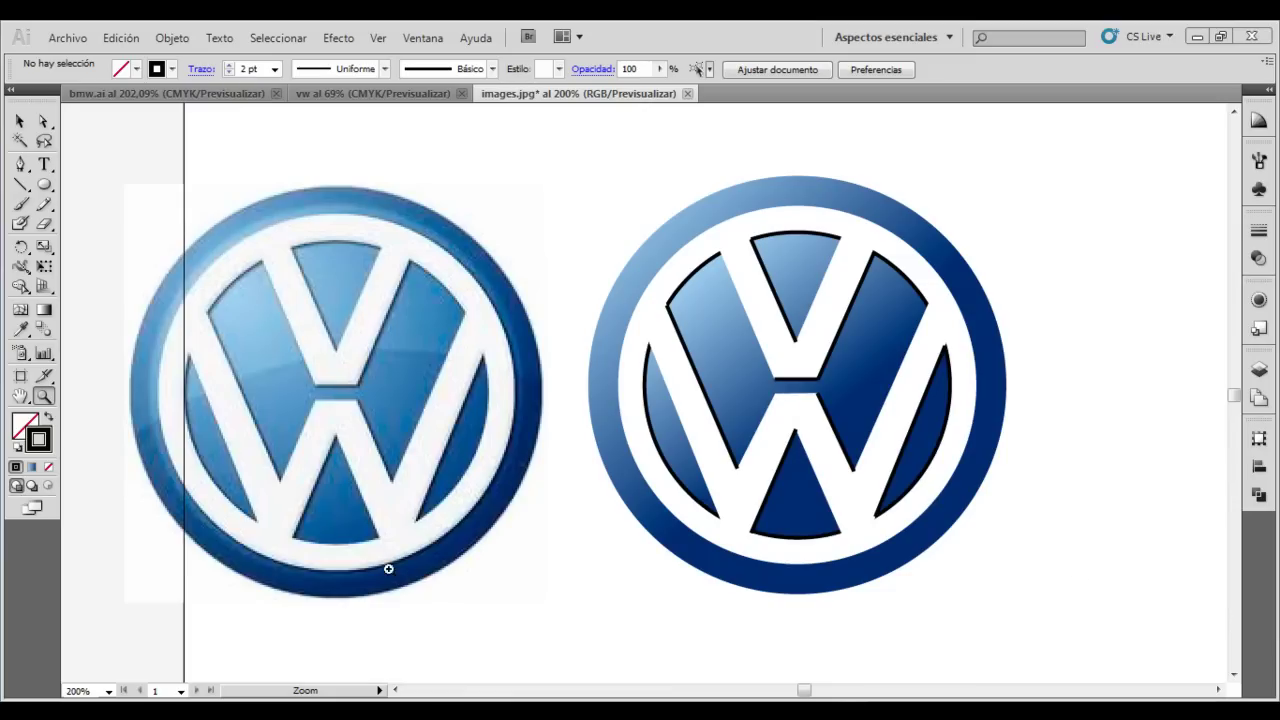
left_click(45, 166)
left_click(682, 617)
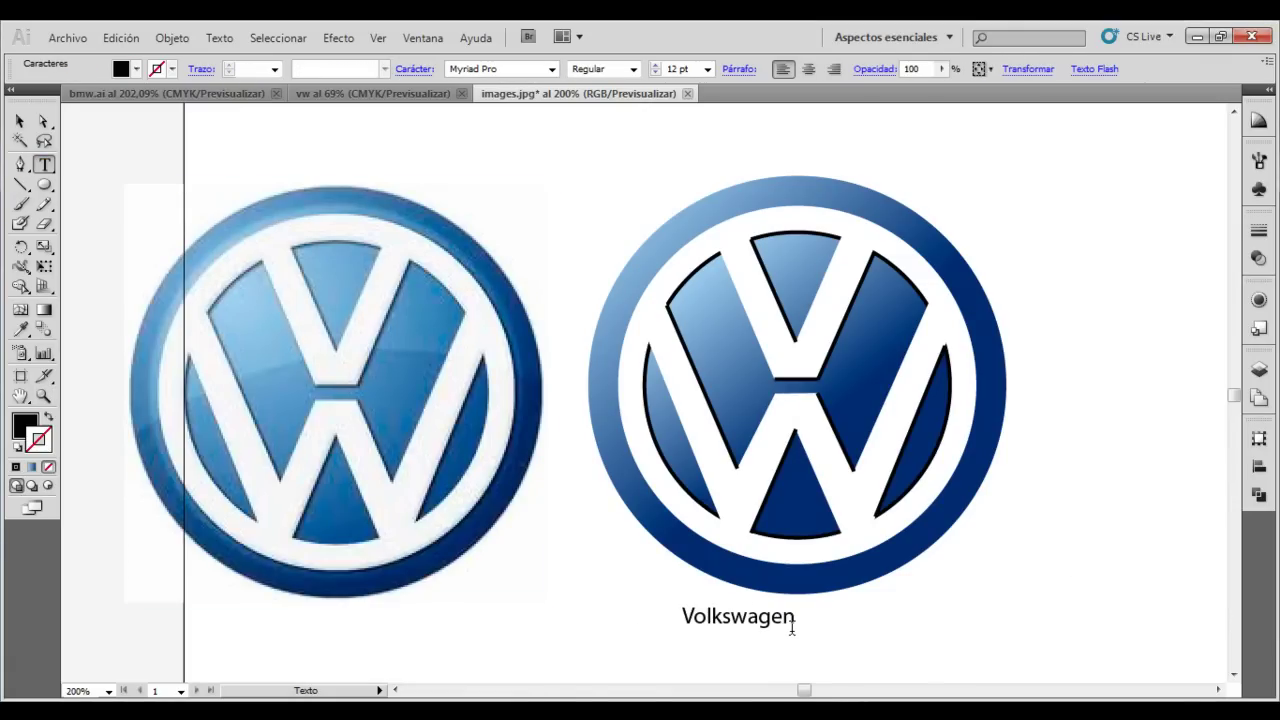
double_click(791, 622)
Enlarge the Volkswagen text to about 20.74 pt and centre it under the logo.
left_click(18, 122)
left_click_drag(801, 632, 977, 654)
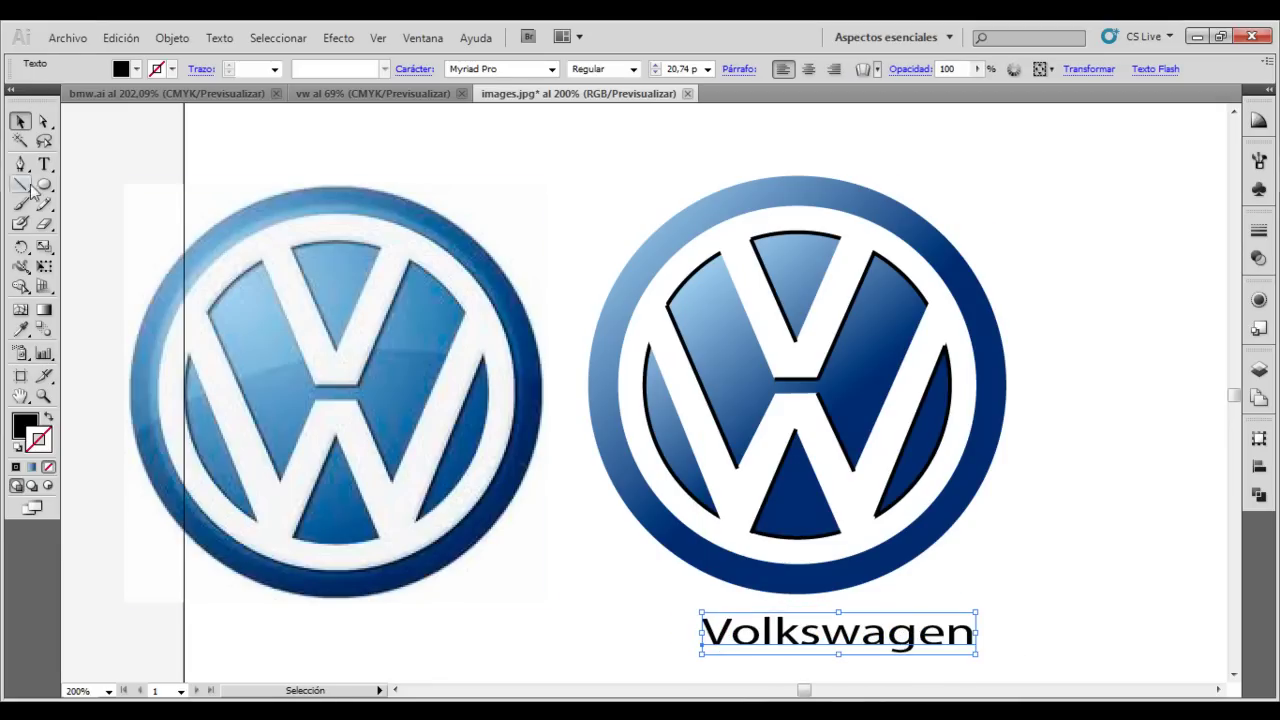
left_click(1000, 630)
left_click_drag(840, 635, 824, 635)
left_click(1050, 553)
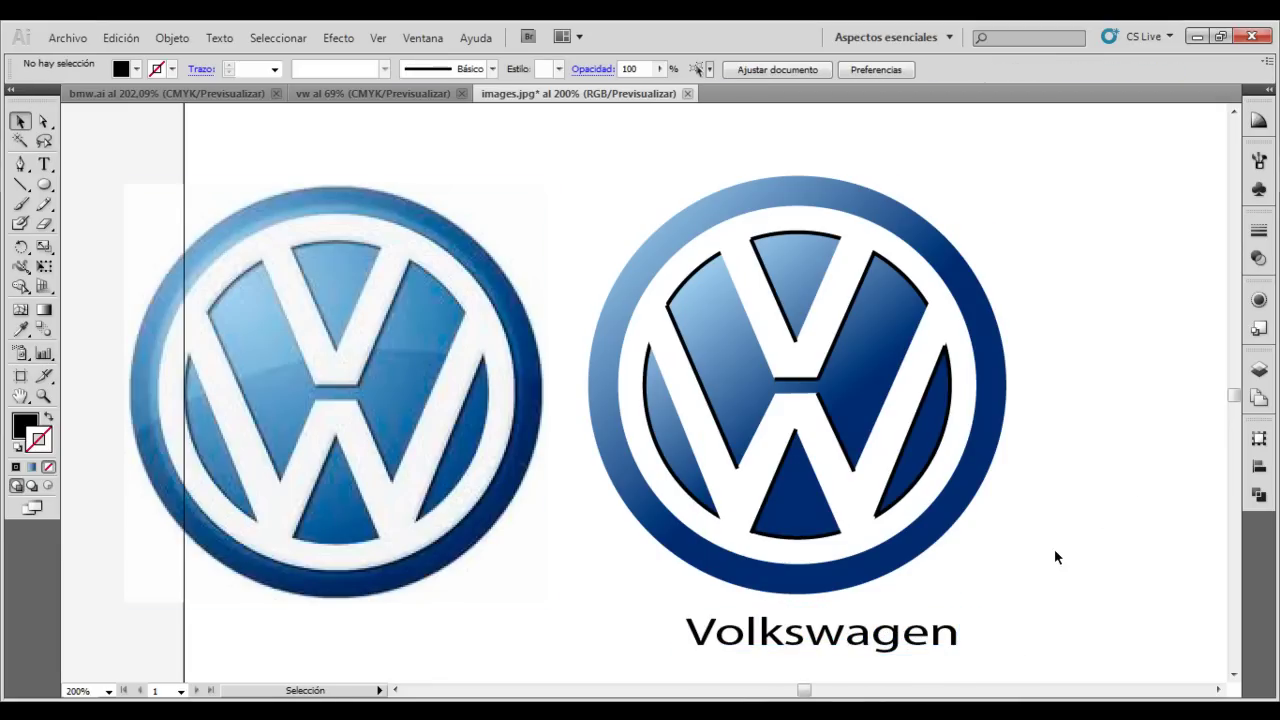